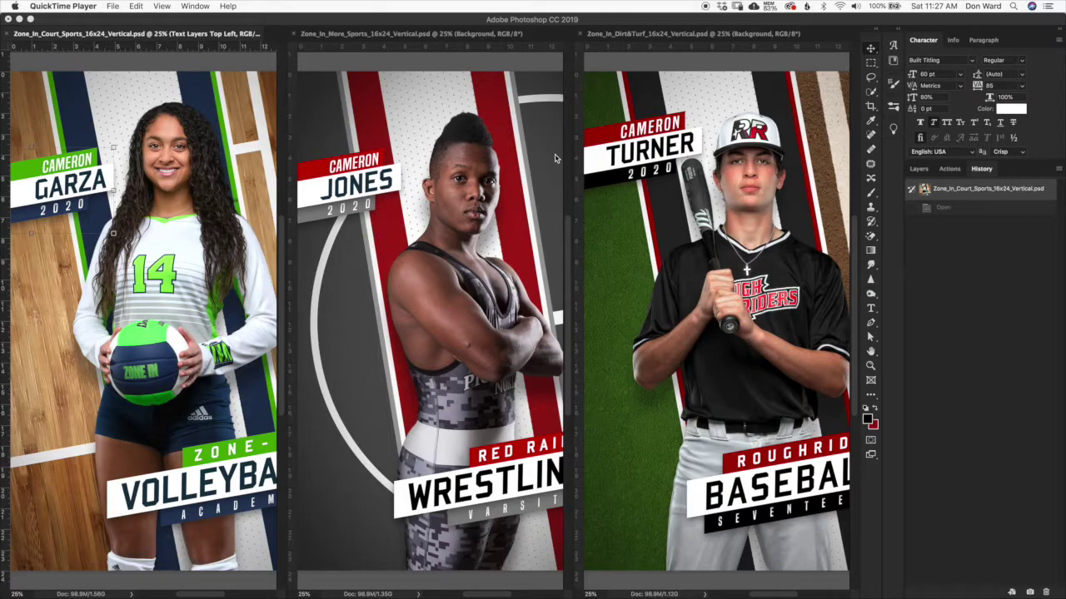
scroll(629, 308, "down", 4)
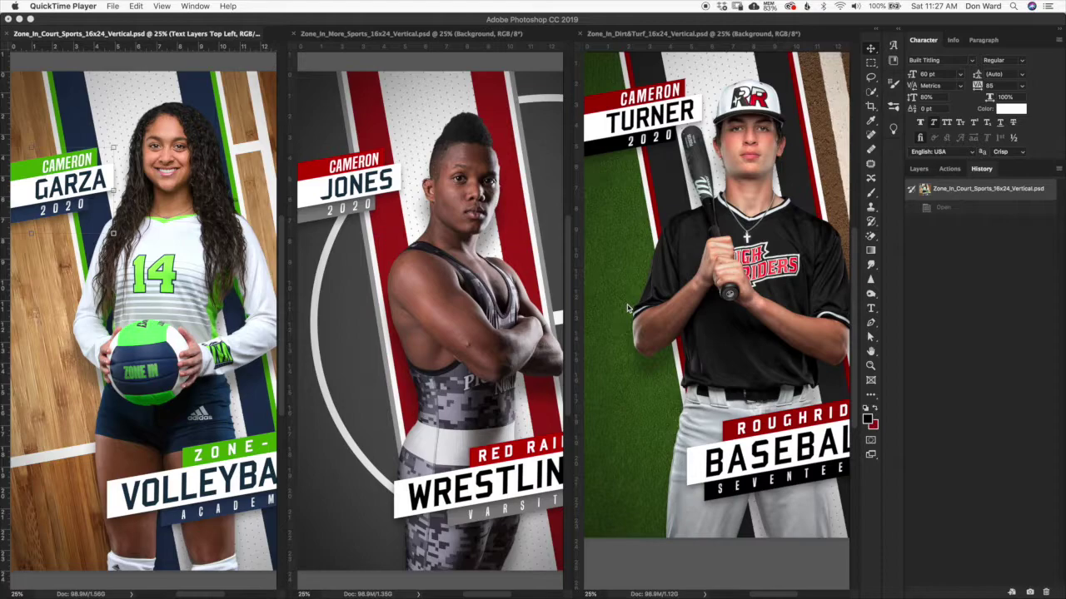
scroll(629, 310, "up", 2)
scroll(633, 316, "up", 2)
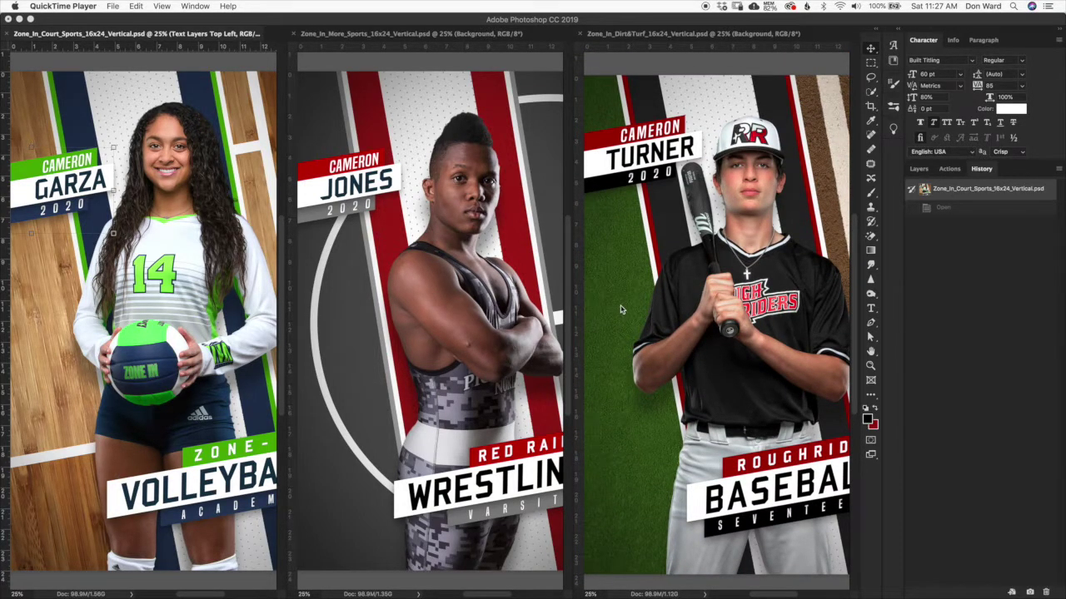
scroll(634, 326, "down", 1)
scroll(634, 325, "down", 1)
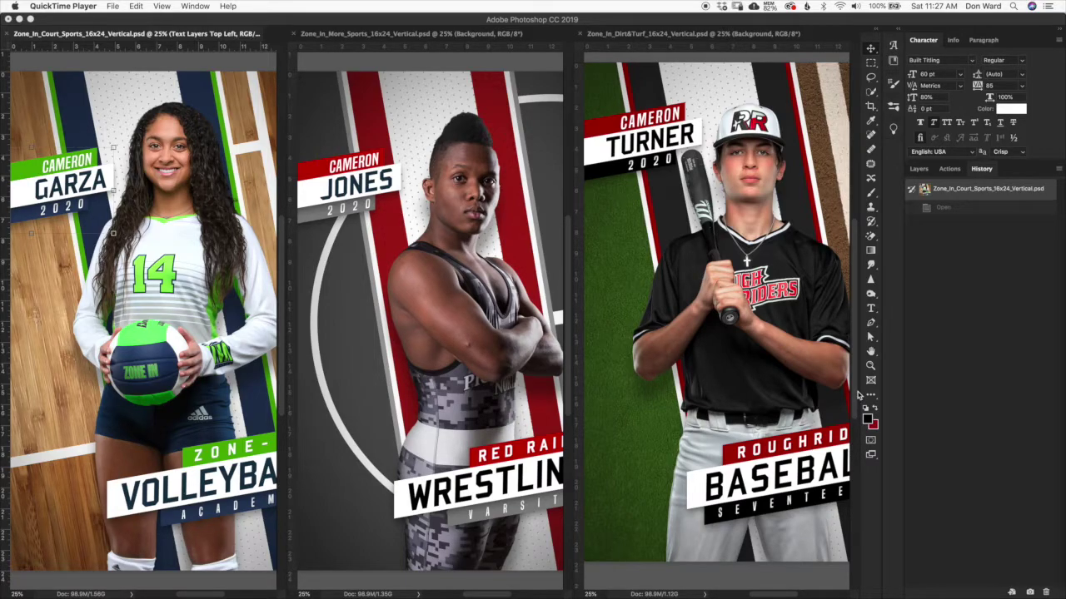
Step: Examine the layers inside the Background group of the Dirt&Turf template
left_click(833, 384)
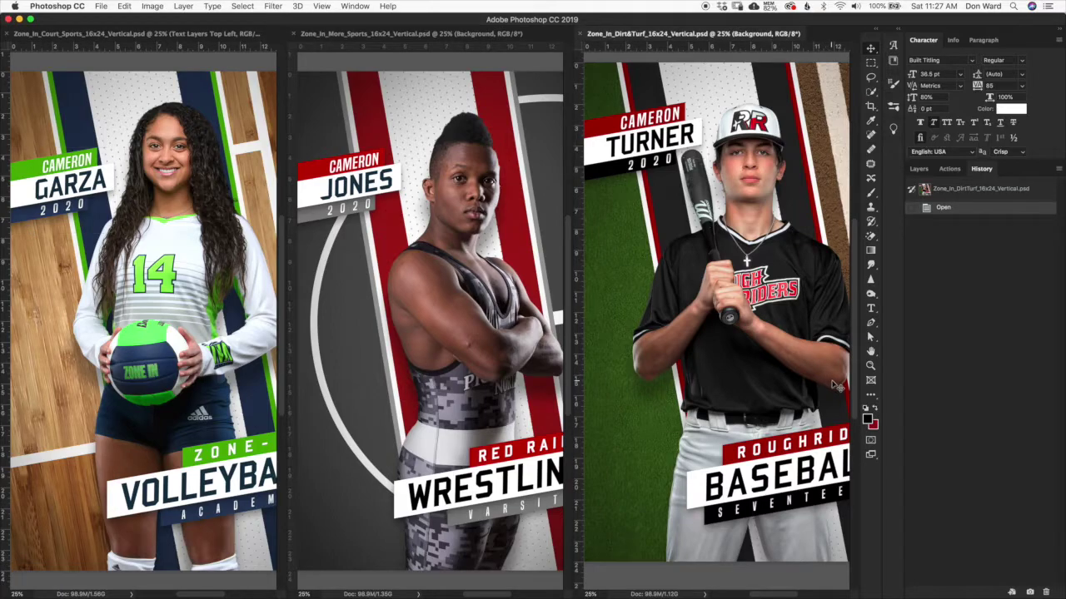
left_click(918, 169)
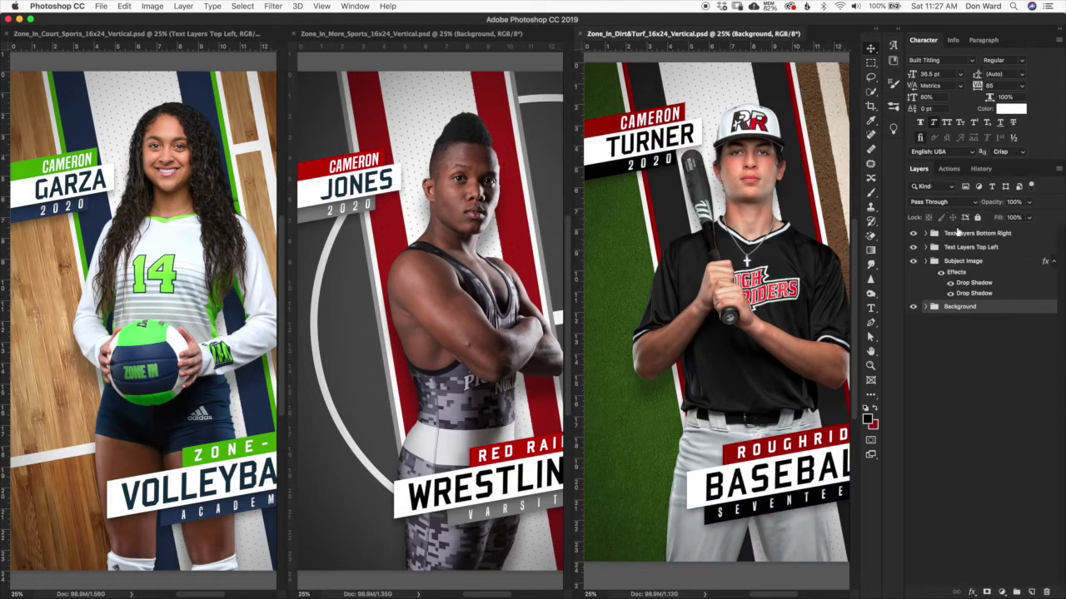
left_click(934, 306)
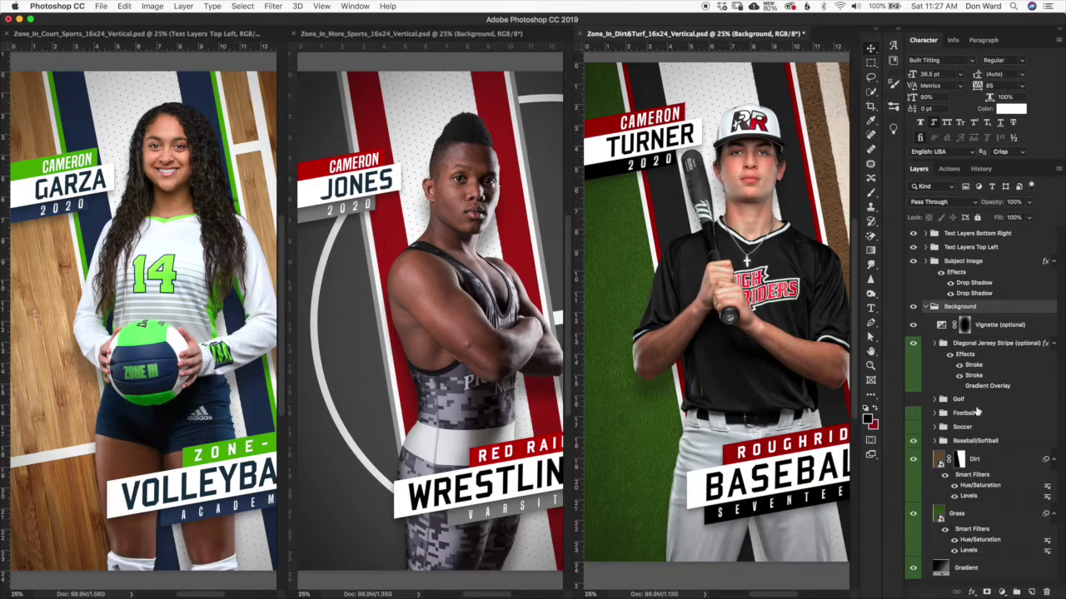
left_click(934, 307)
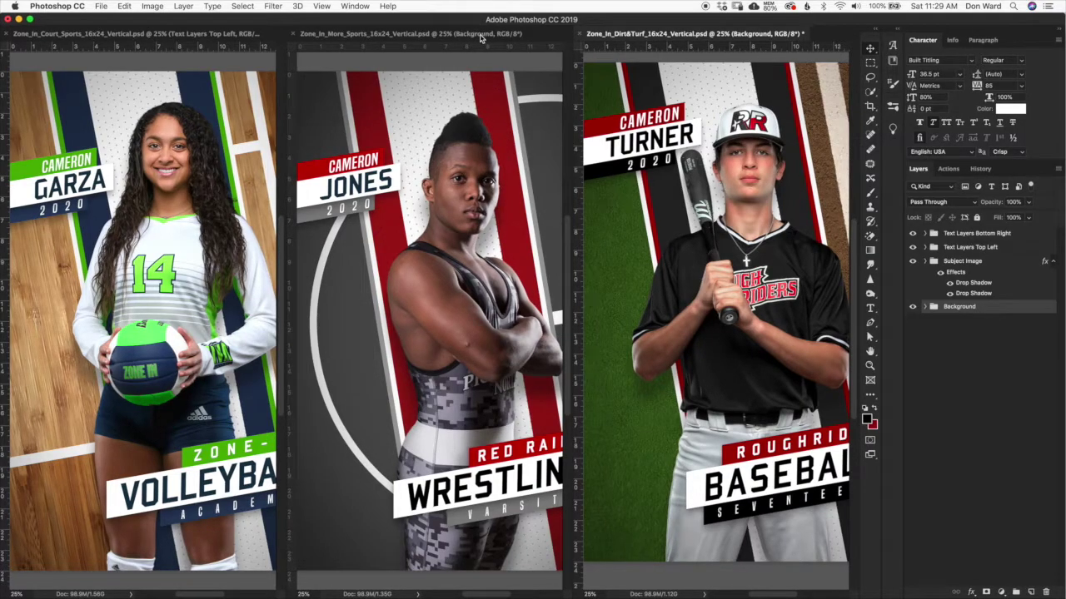
Step: Consolidate all open documents into a single tabbed view and bring the Court Sports template to the front
left_click(368, 7)
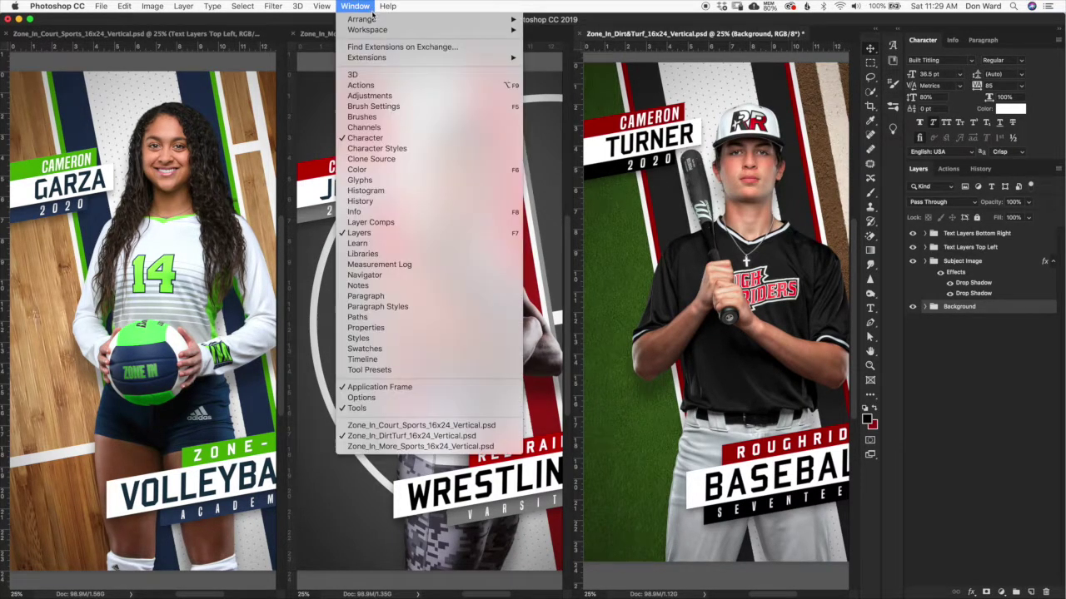
mouse_move(372, 19)
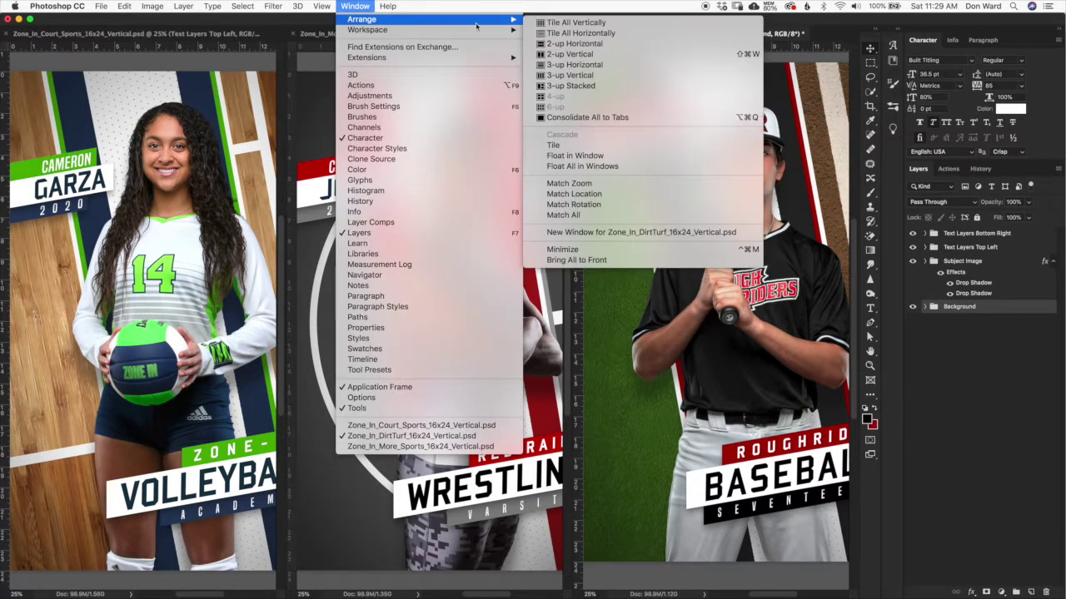
left_click(588, 119)
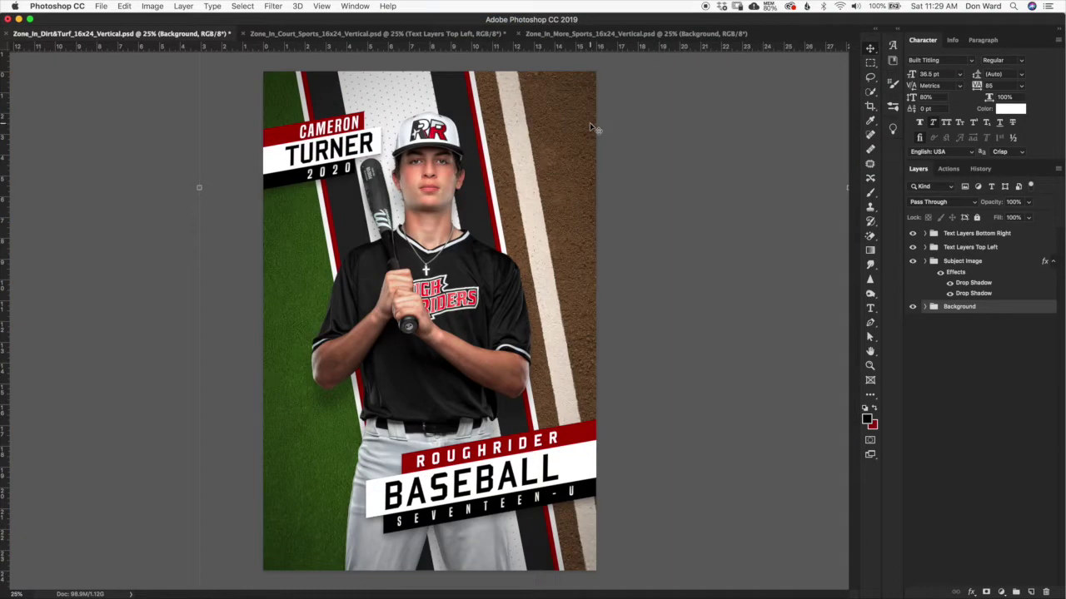
left_click(412, 34)
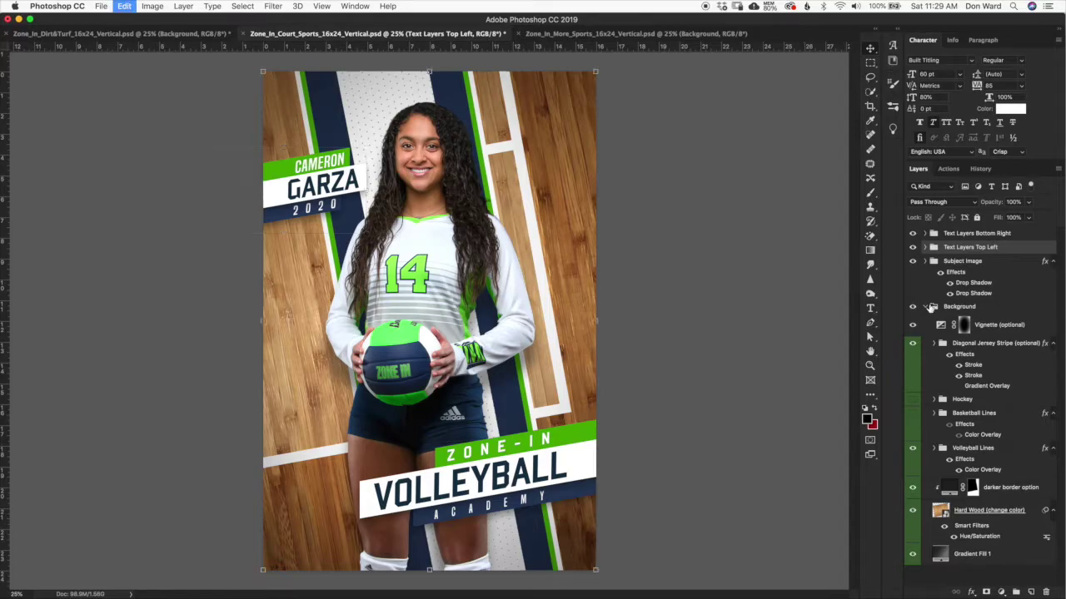
Step: Undo the last changes in the Court Sports template, show the Subject Image group and expand the Background group
key("super+z")
key("super+z")
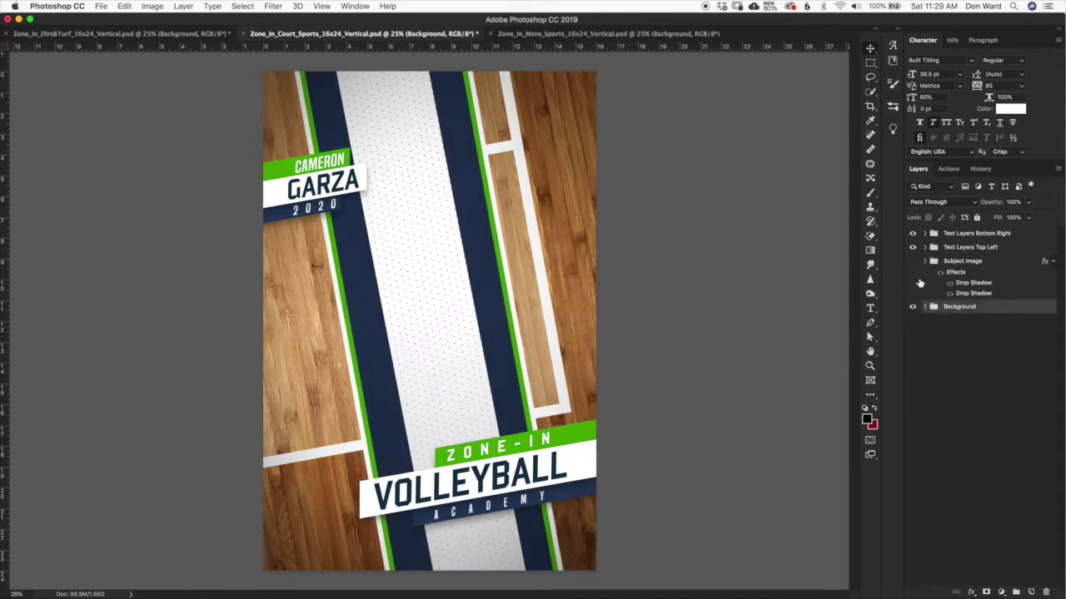
left_click(912, 260)
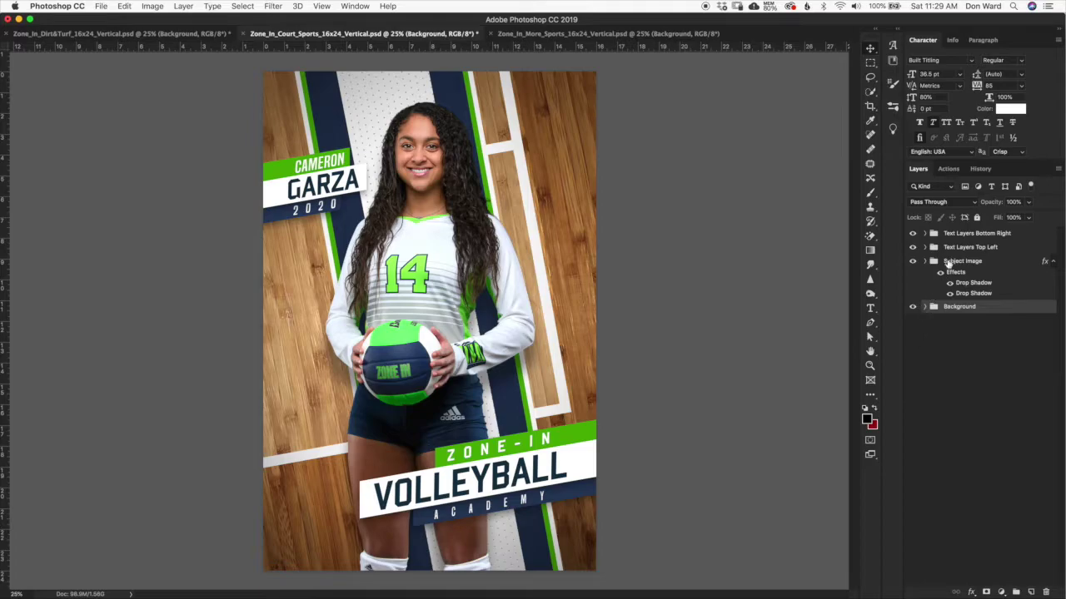
left_click(925, 307)
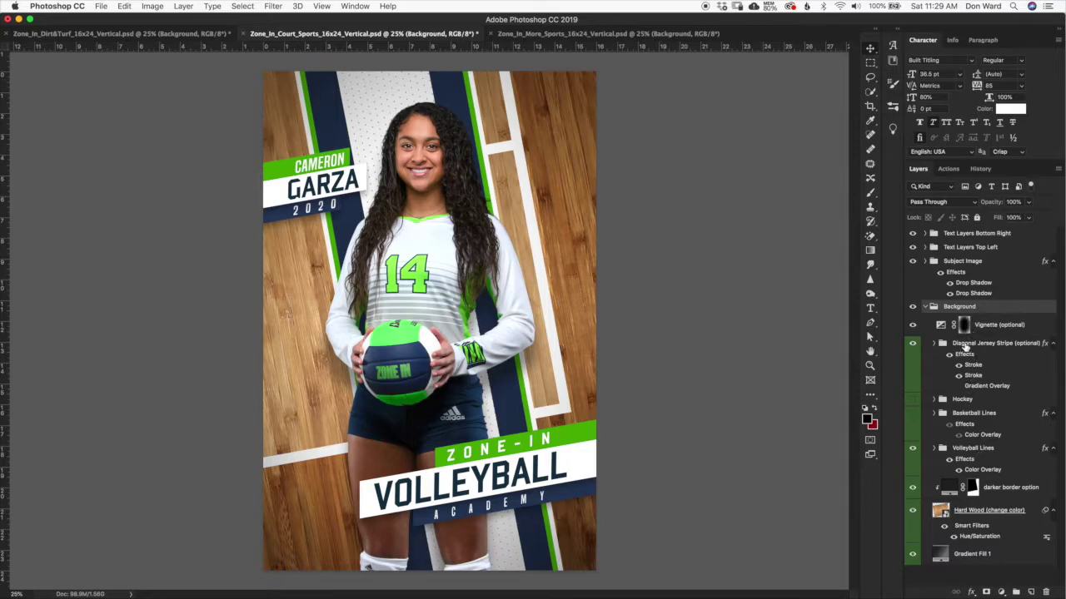
Step: Hide the Subject Image, Text Layers Bottom Right and Text Layers Top Left groups
left_click(913, 261)
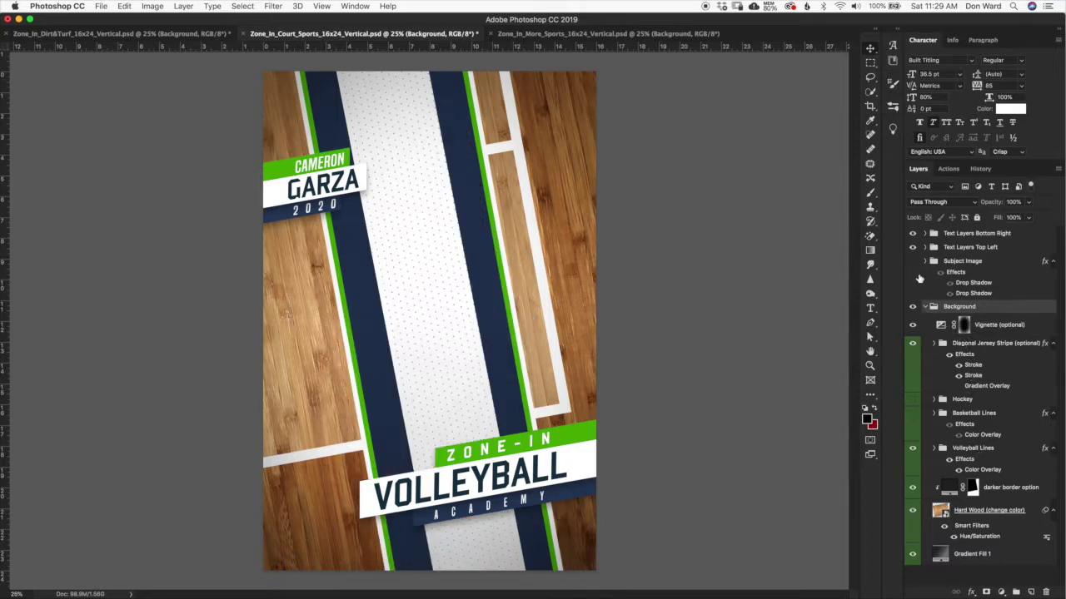
left_click(913, 233)
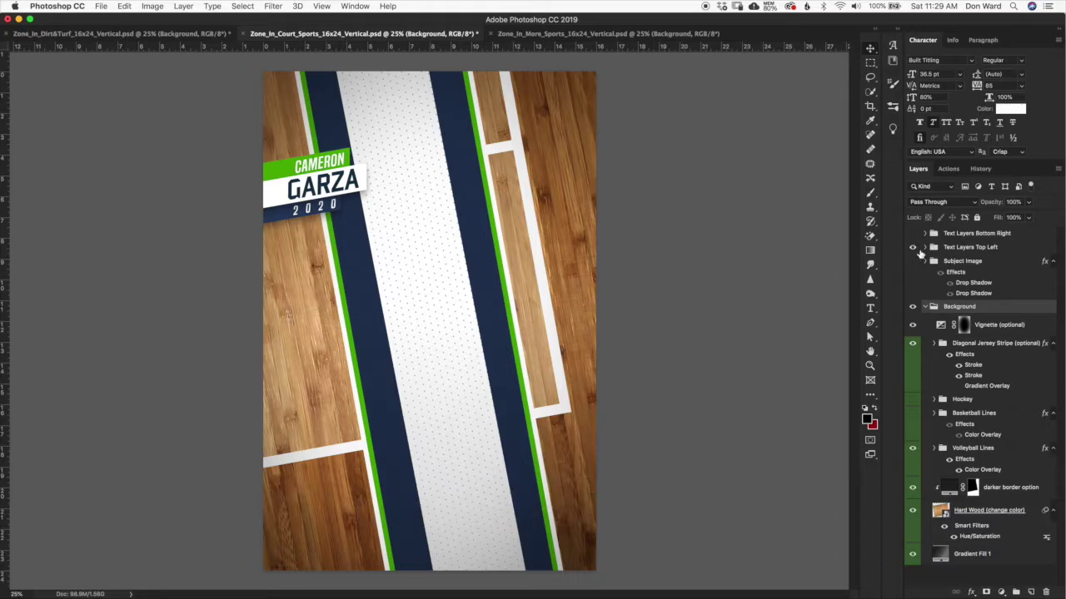
left_click(912, 247)
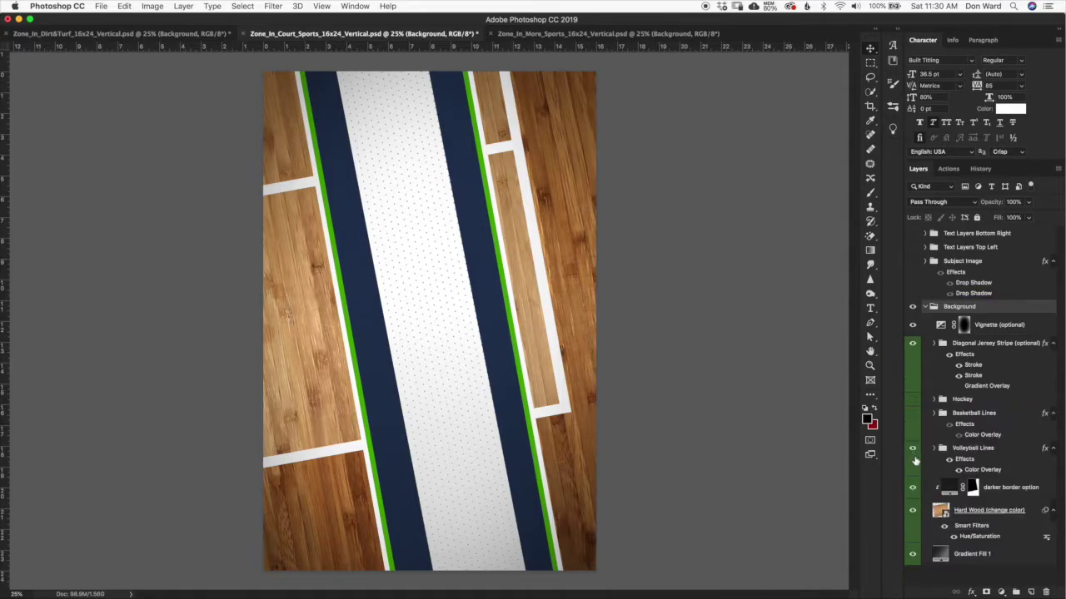
Step: Hide the Diagonal Jersey Stripe group, the Volleyball Lines group and the Hard Wood layer in the Background group
left_click(912, 344)
left_click(912, 448)
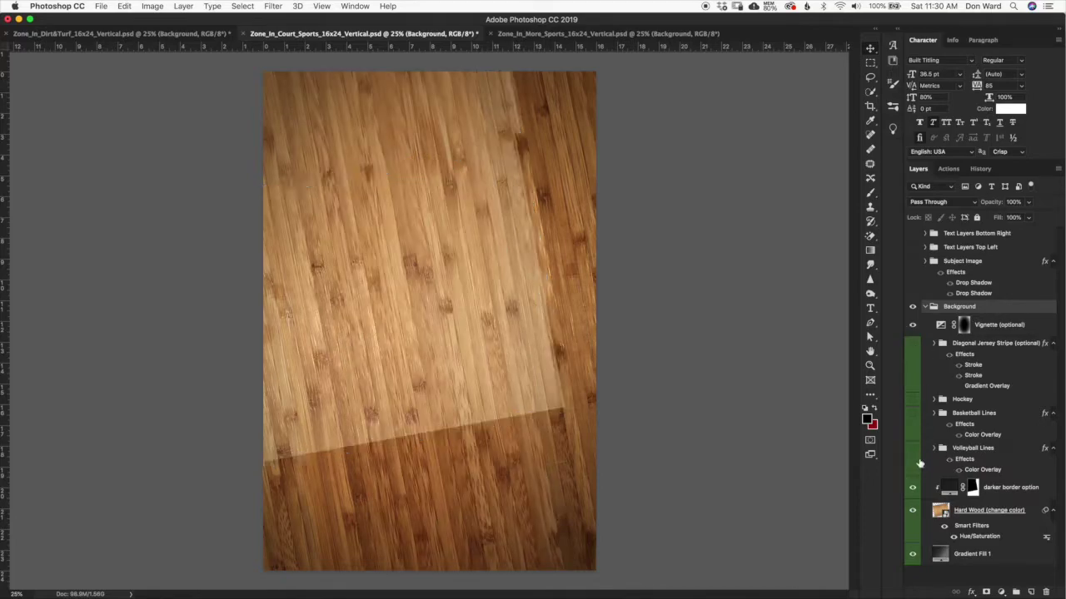
left_click(913, 512)
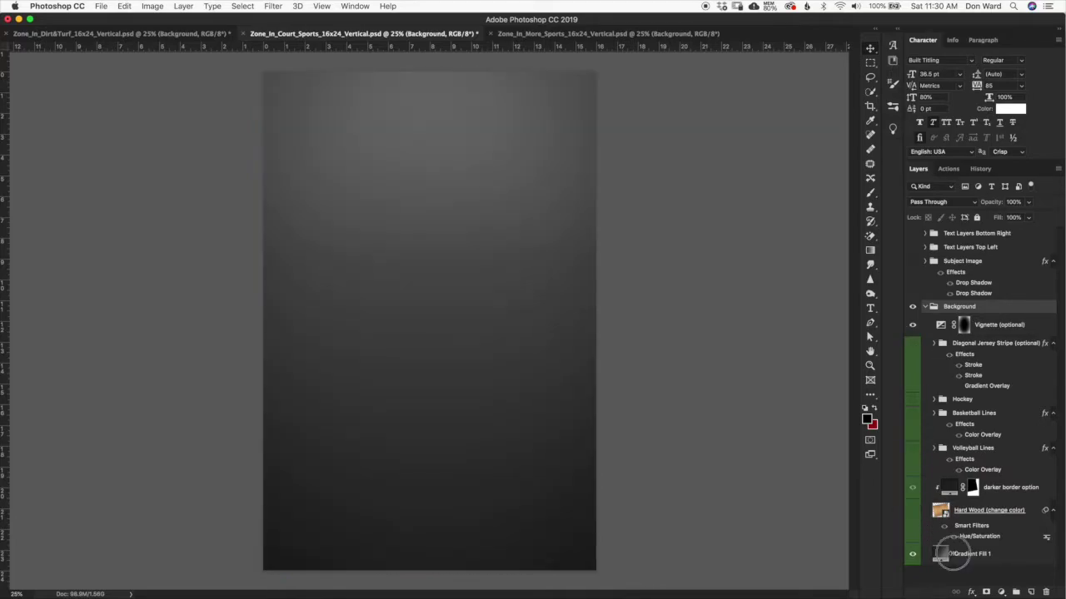
Step: Examine the fill settings and gradient color stops of the Gradient Fill 1 layer
left_click(957, 556)
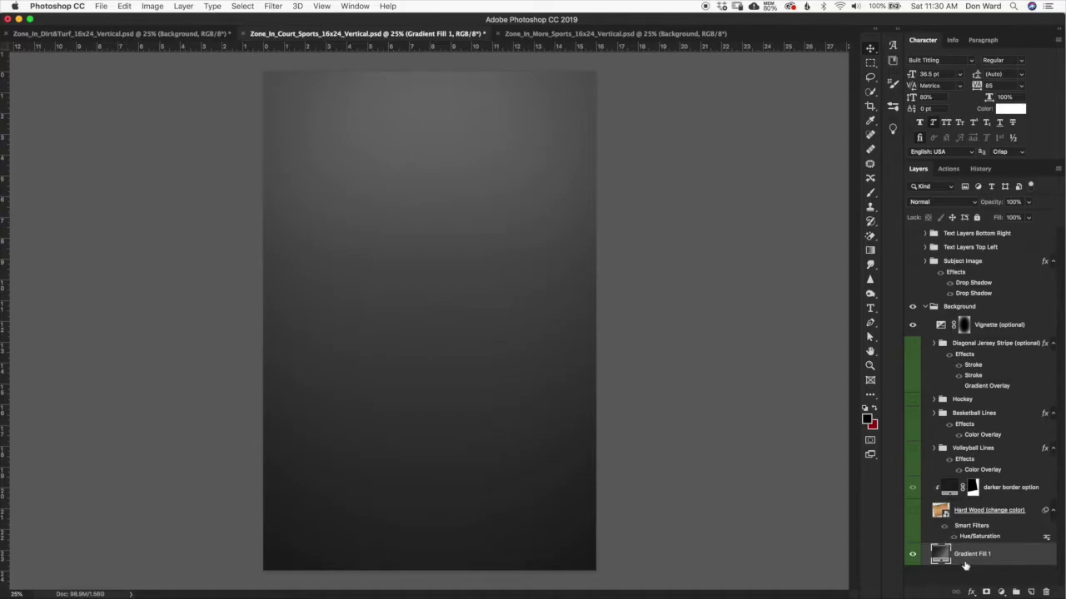
double_click(939, 554)
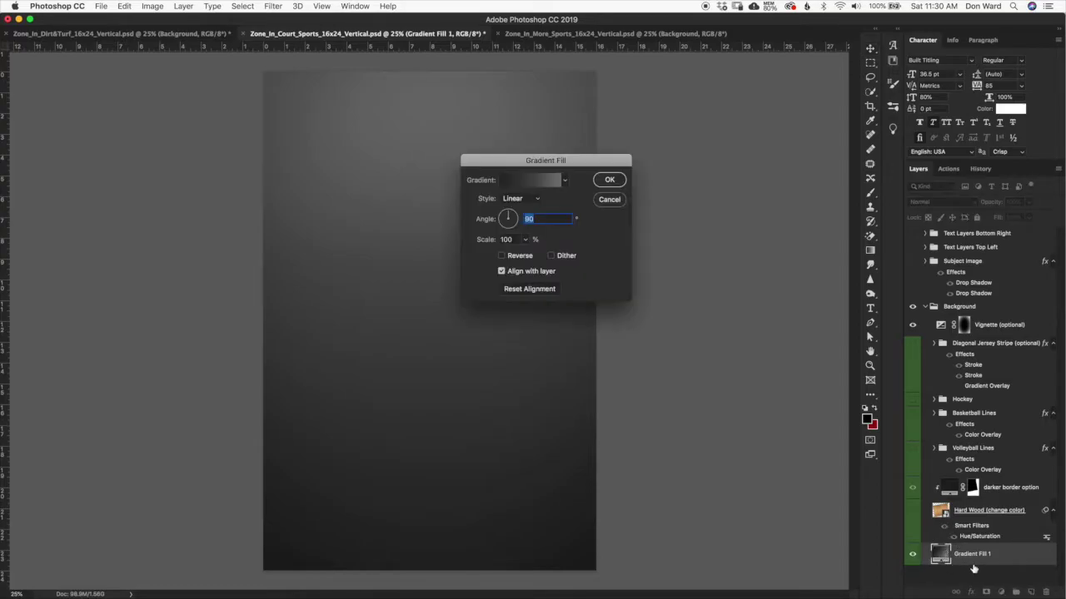
left_click(553, 184)
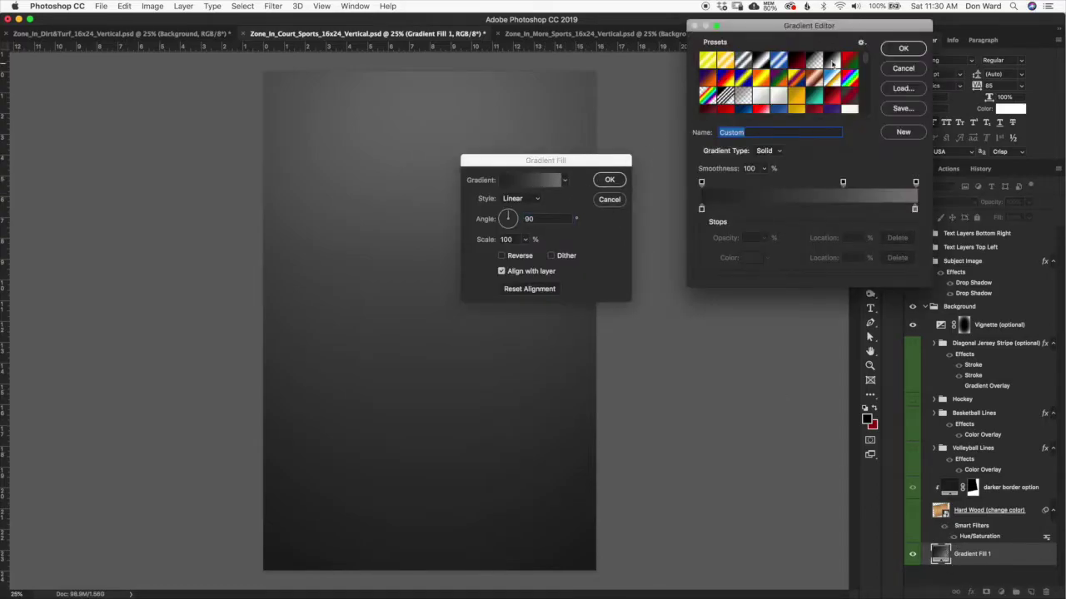
left_click(908, 70)
left_click(616, 182)
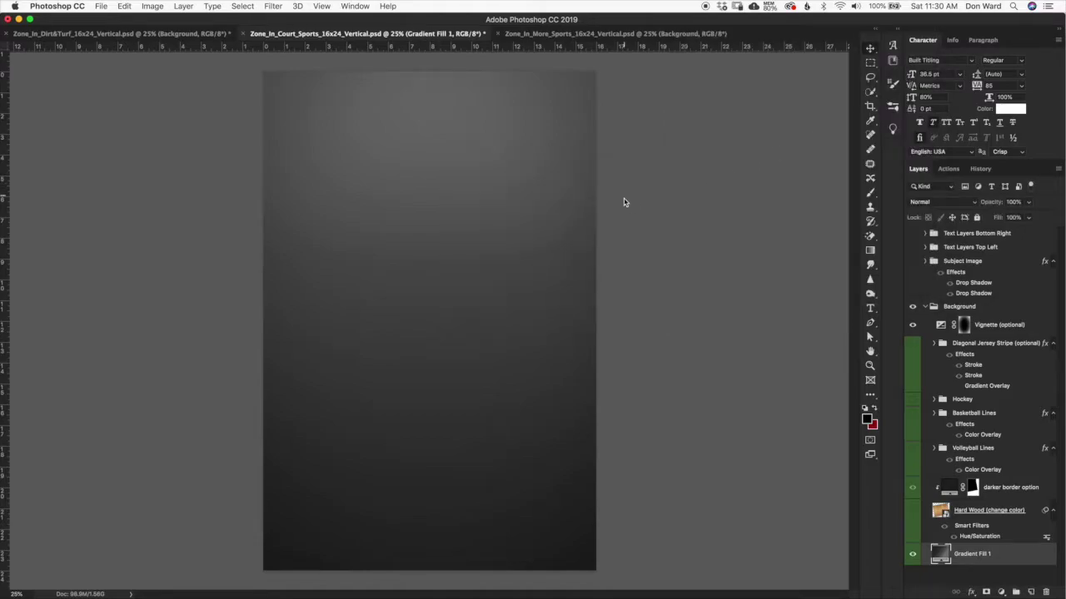
Step: Show the Hard Wood layer and compare the floor with the darker border option layer off and on
left_click(913, 511)
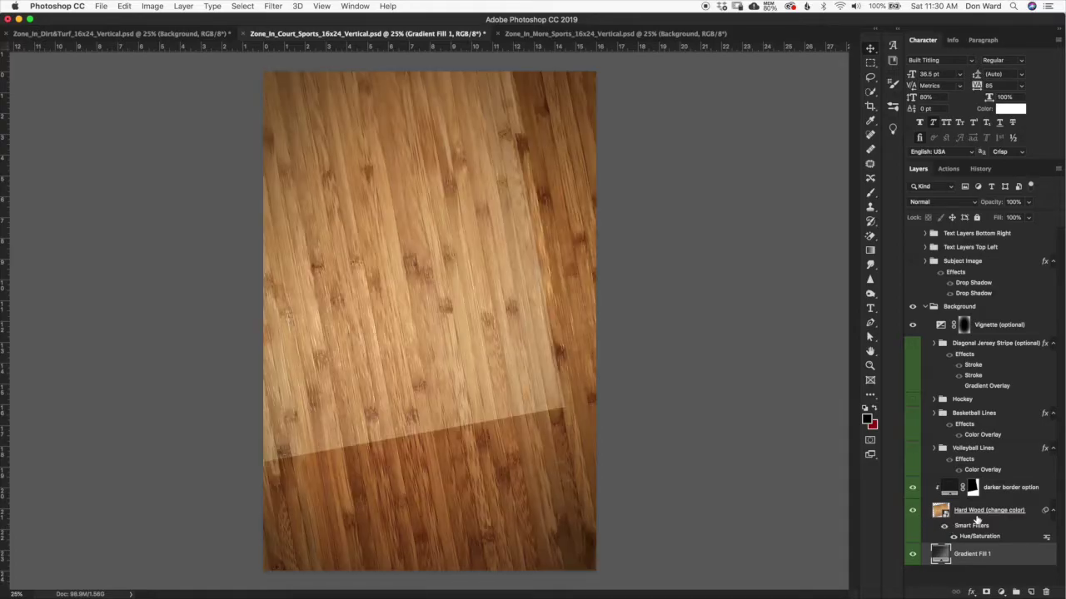
left_click(979, 516)
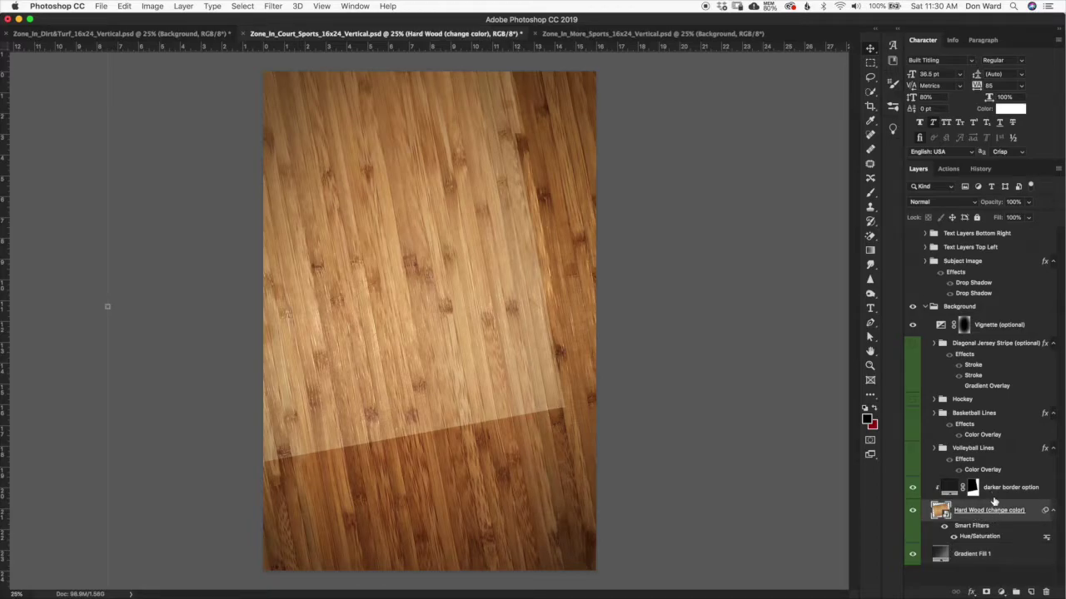
left_click(950, 492)
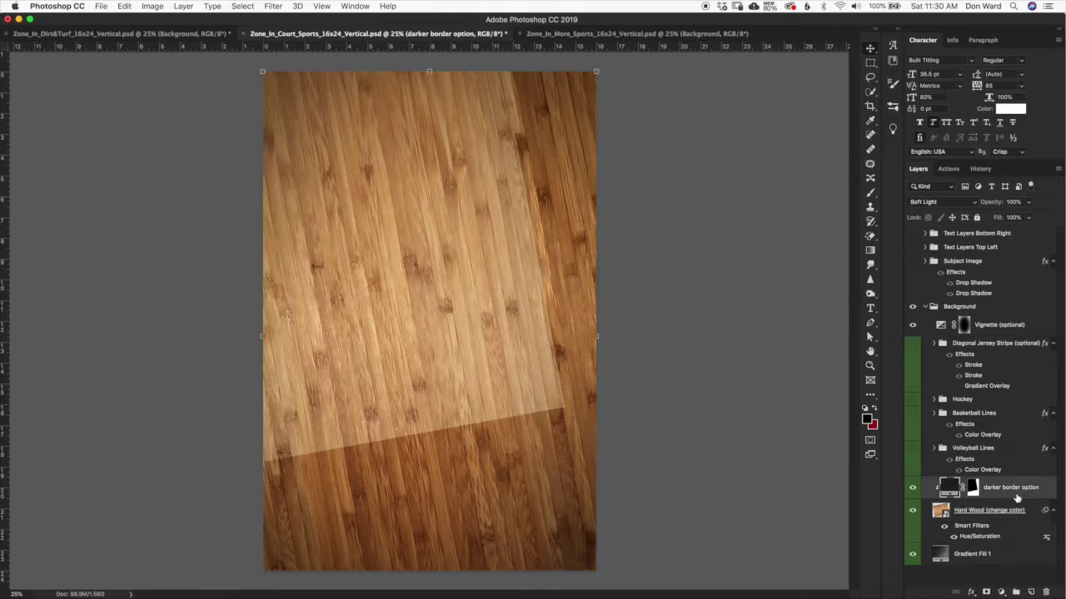
left_click(912, 488)
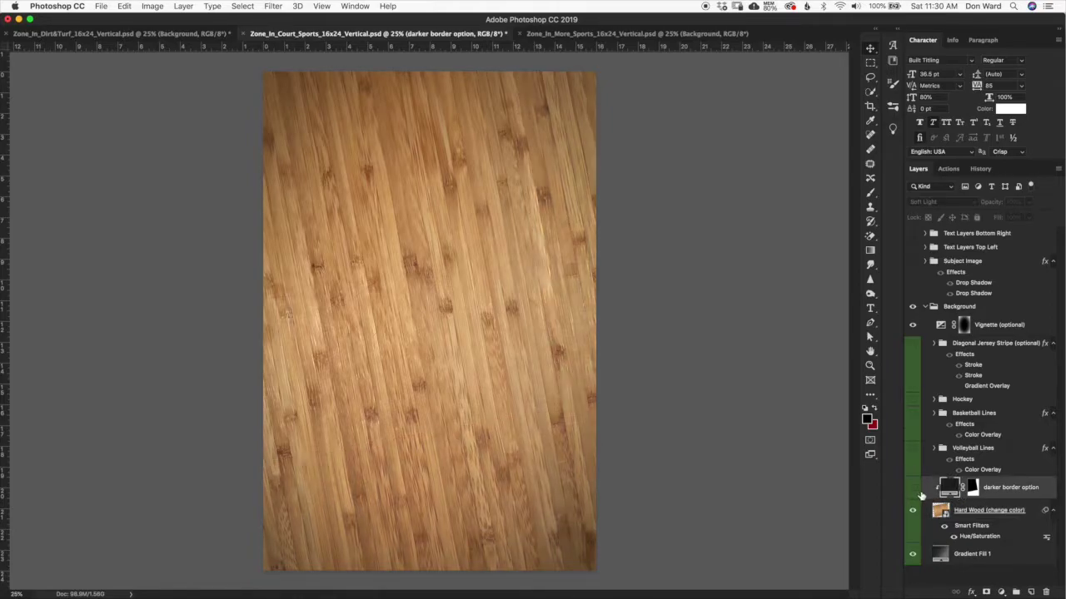
left_click(912, 488)
Step: Try black and the mid grey #615e5e as the solid color of the darker border option layer
double_click(950, 490)
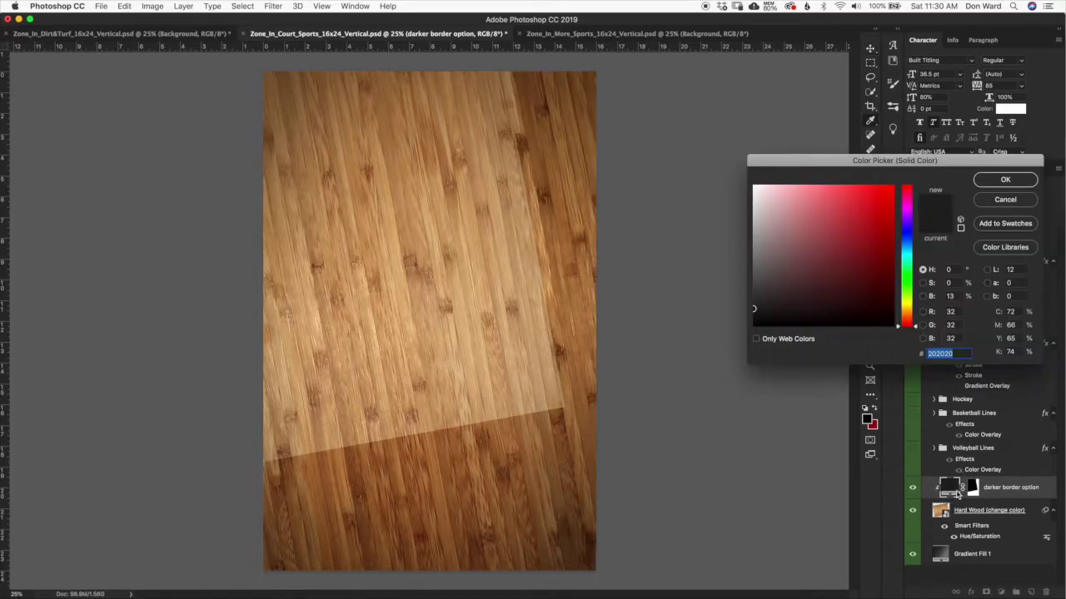
left_click(752, 329)
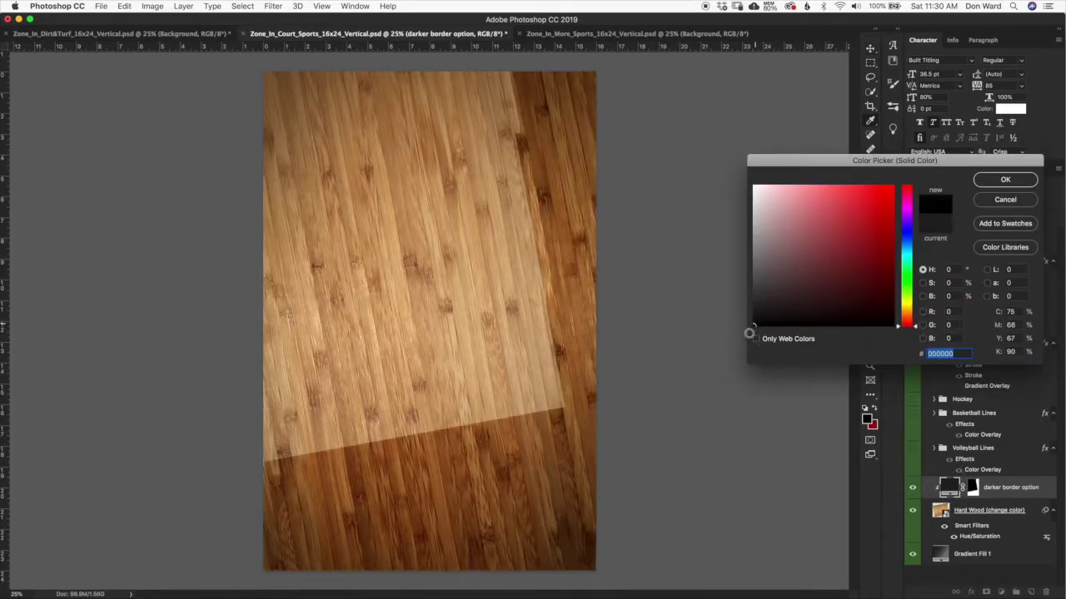
left_click(753, 247)
left_click_drag(754, 256, 757, 272)
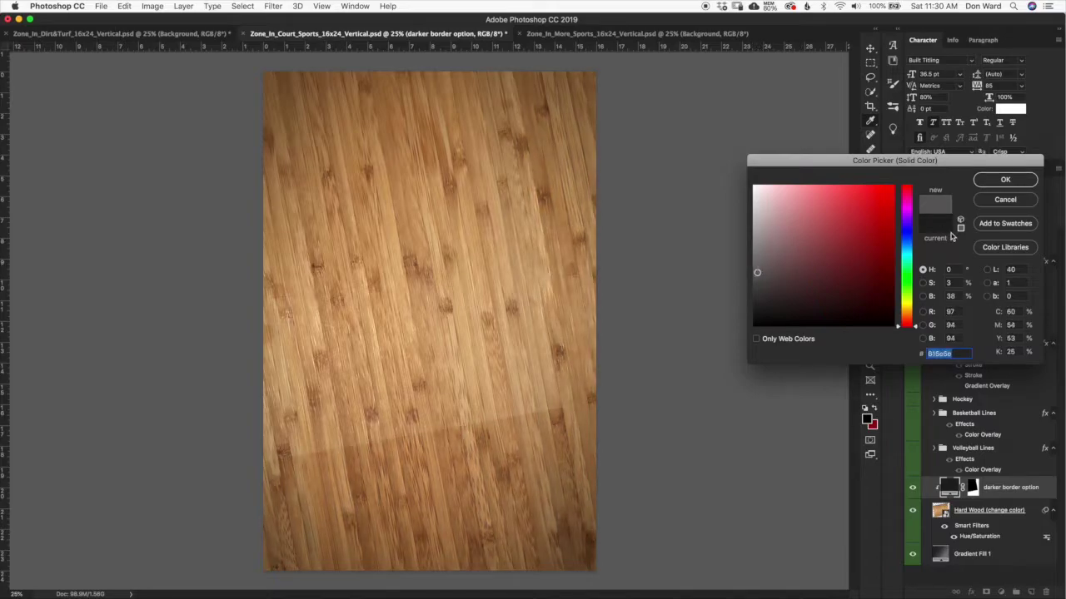
left_click(1004, 201)
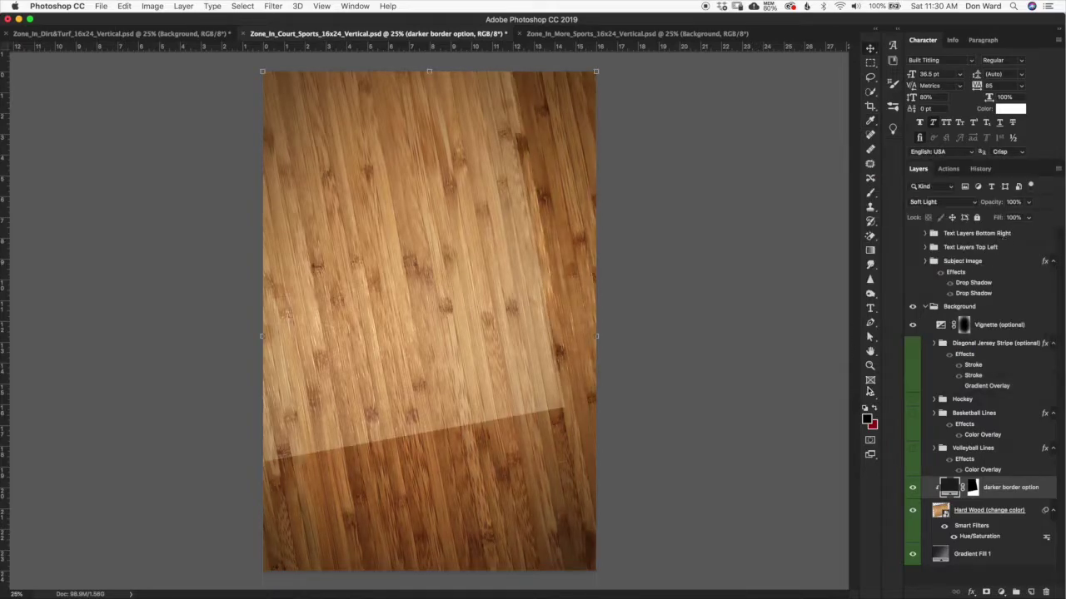
Step: Show the Volleyball Lines group over the hardwood floor
left_click(962, 452)
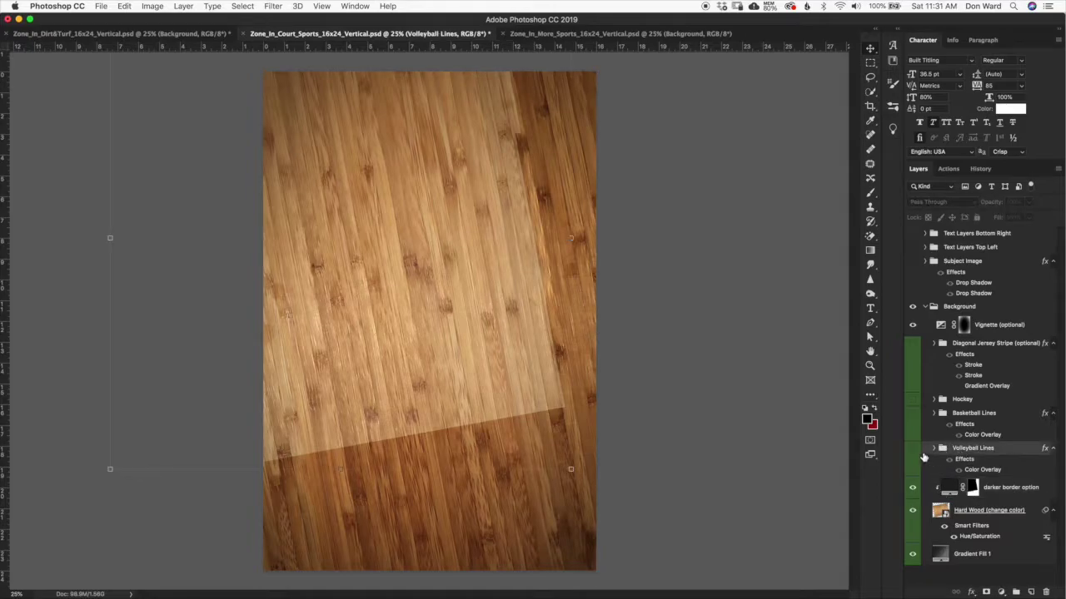
left_click(912, 448)
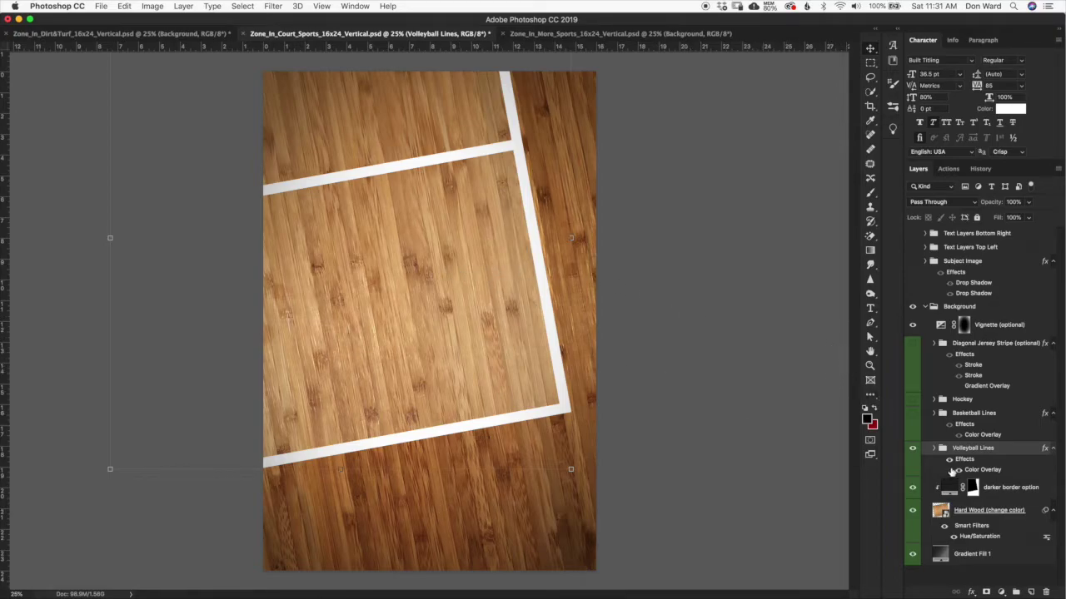
Step: Try colorizing the Hard Wood layer blue through its Hue/Saturation filter with hue 216 and saturation 48
left_click(987, 515)
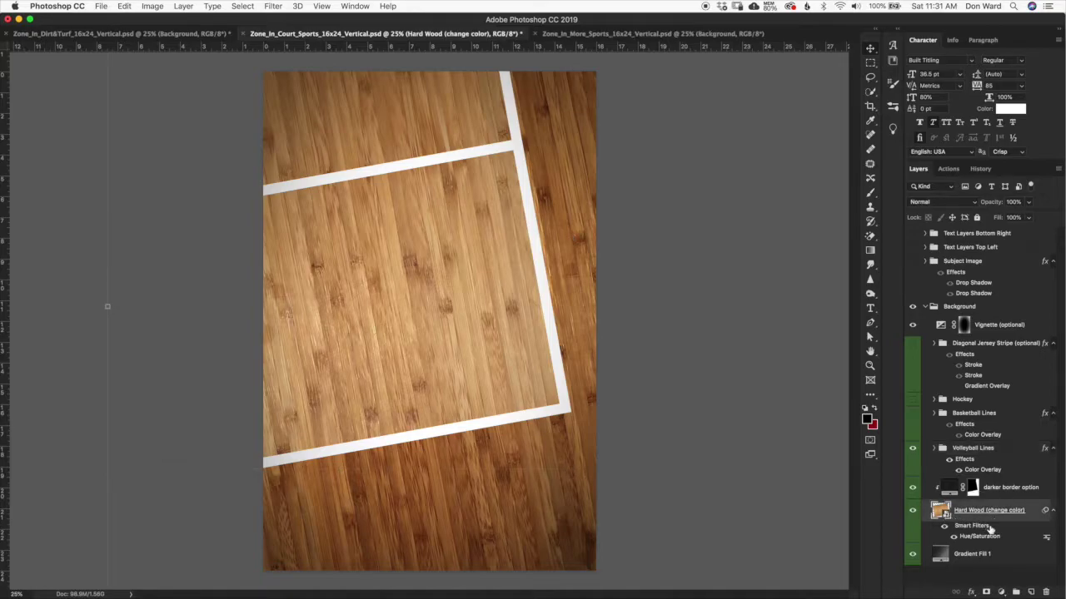
double_click(979, 538)
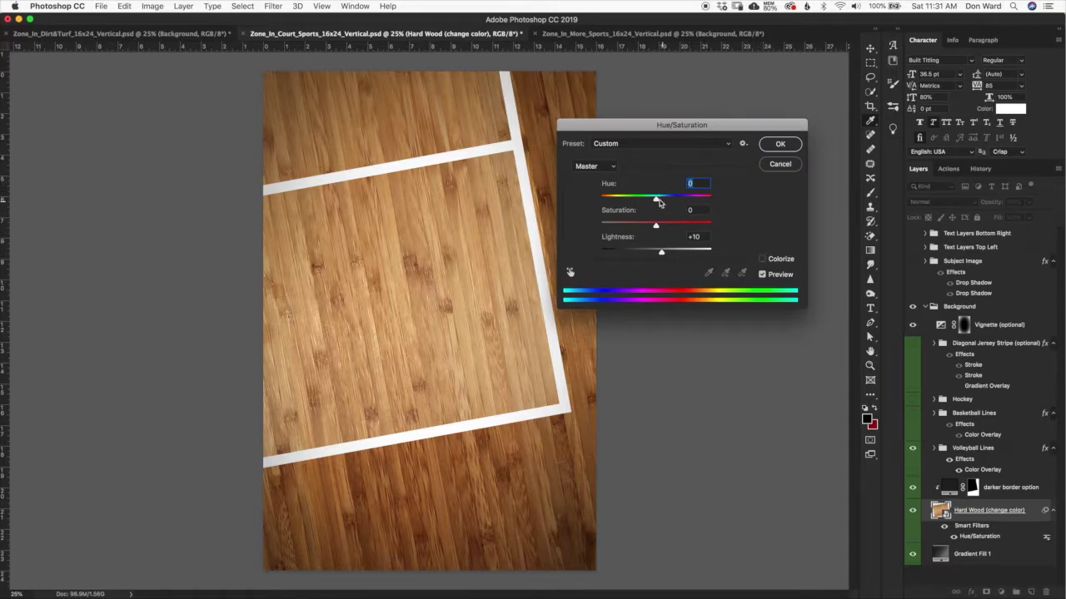
left_click(763, 259)
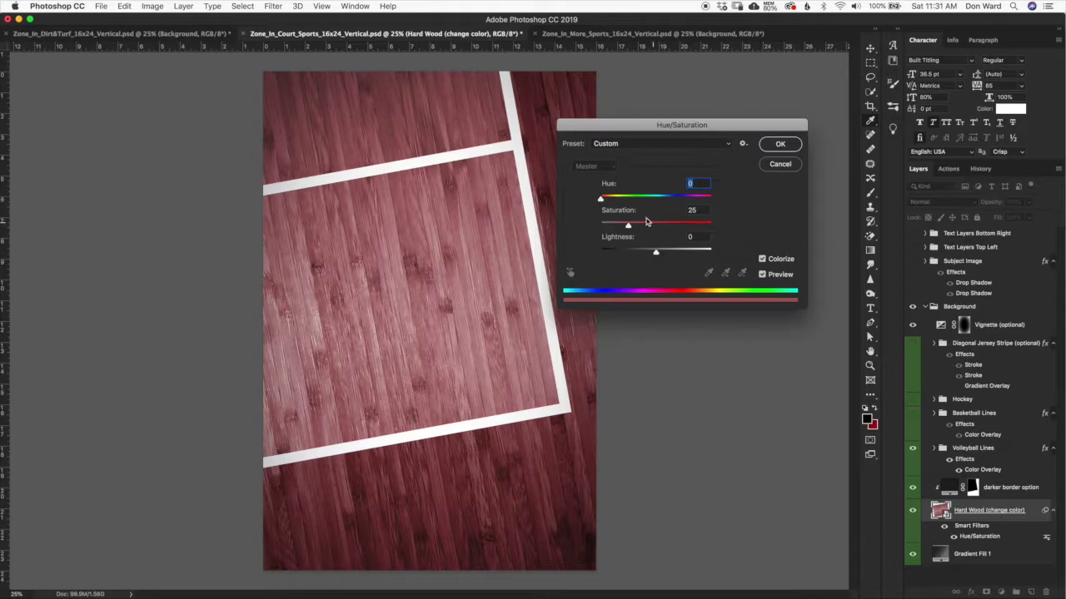
left_click_drag(600, 199, 653, 227)
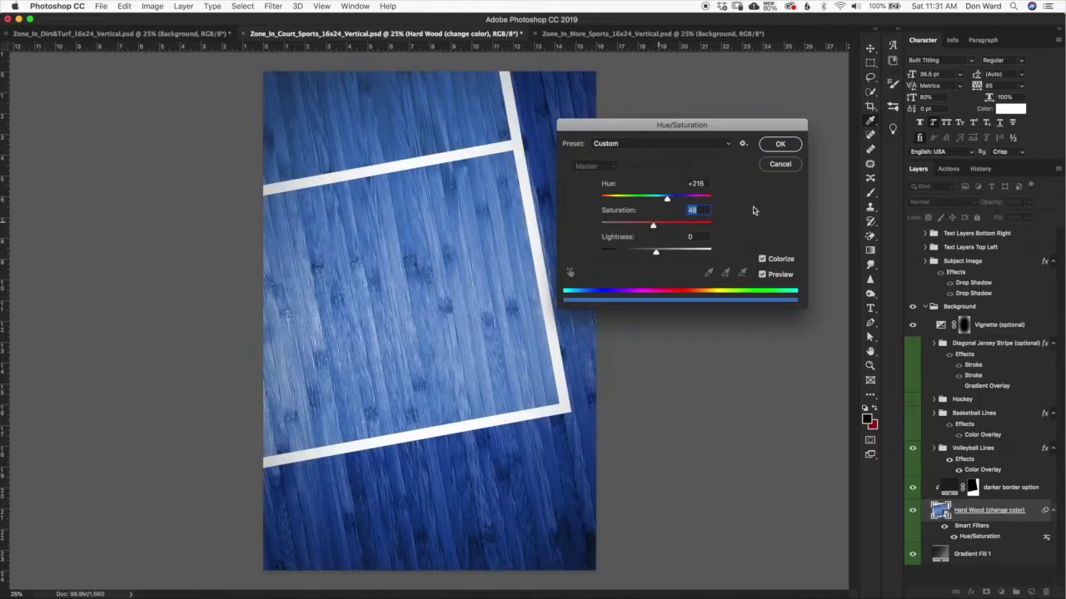
left_click(781, 165)
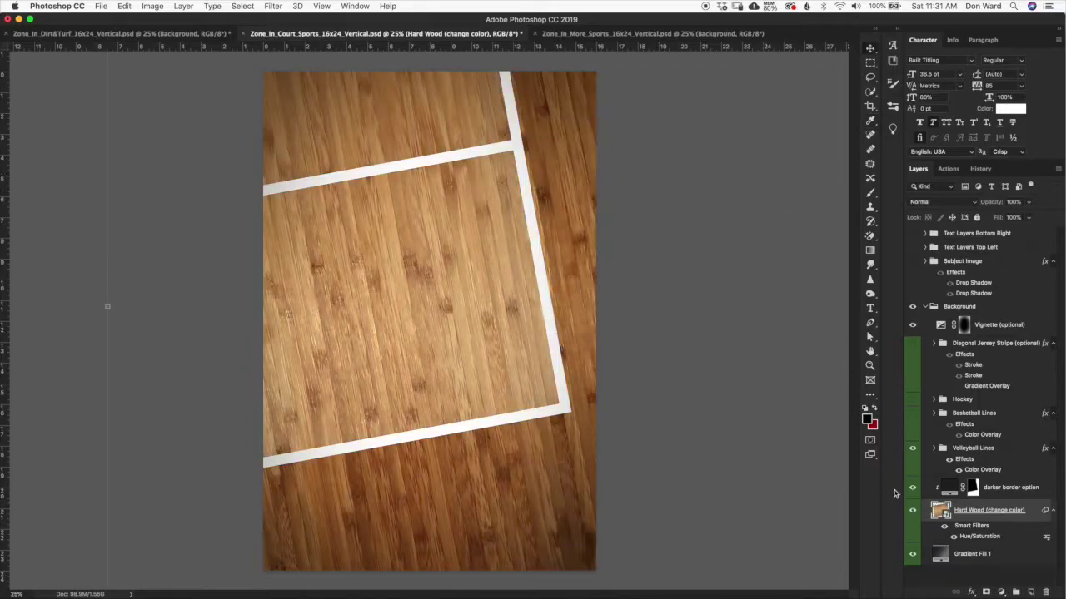
Step: Try a small hue shift toward red in the Hard Wood layer's Hue/Saturation filter, without Colorize
double_click(974, 537)
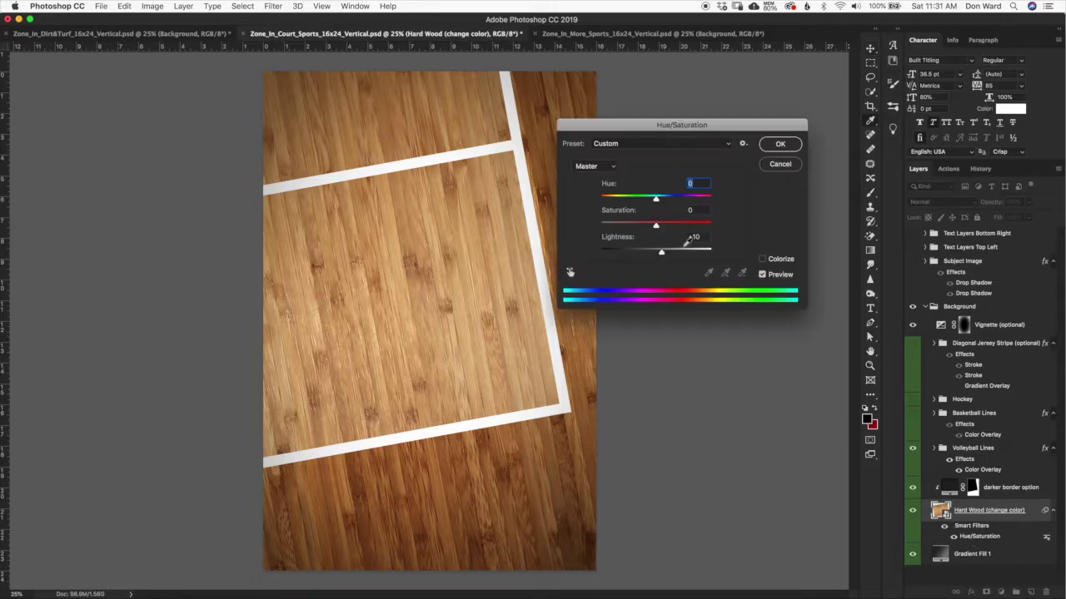
left_click_drag(655, 198, 656, 198)
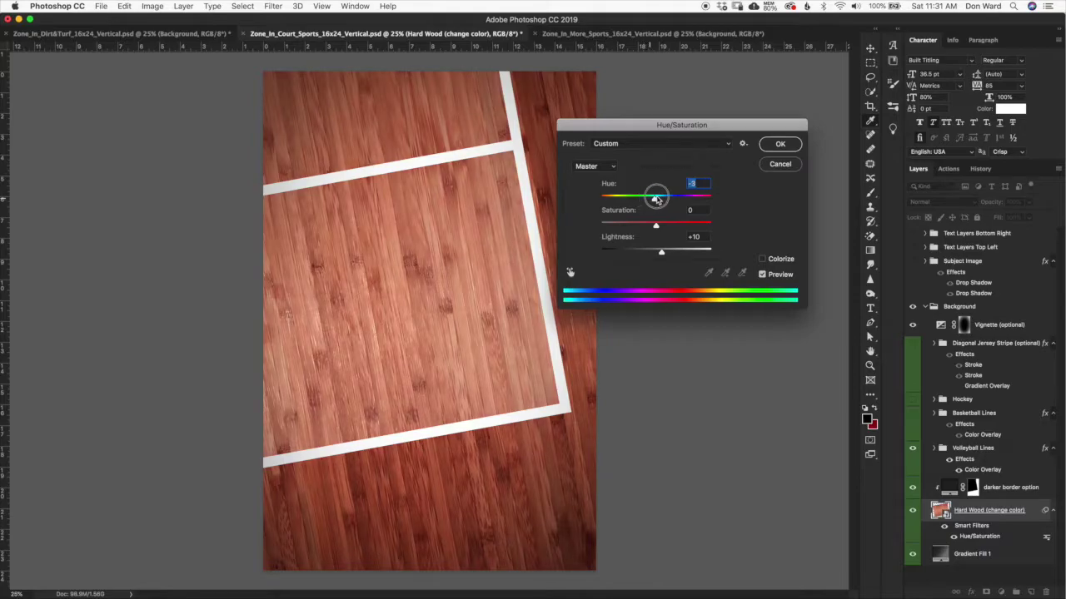
key("Return")
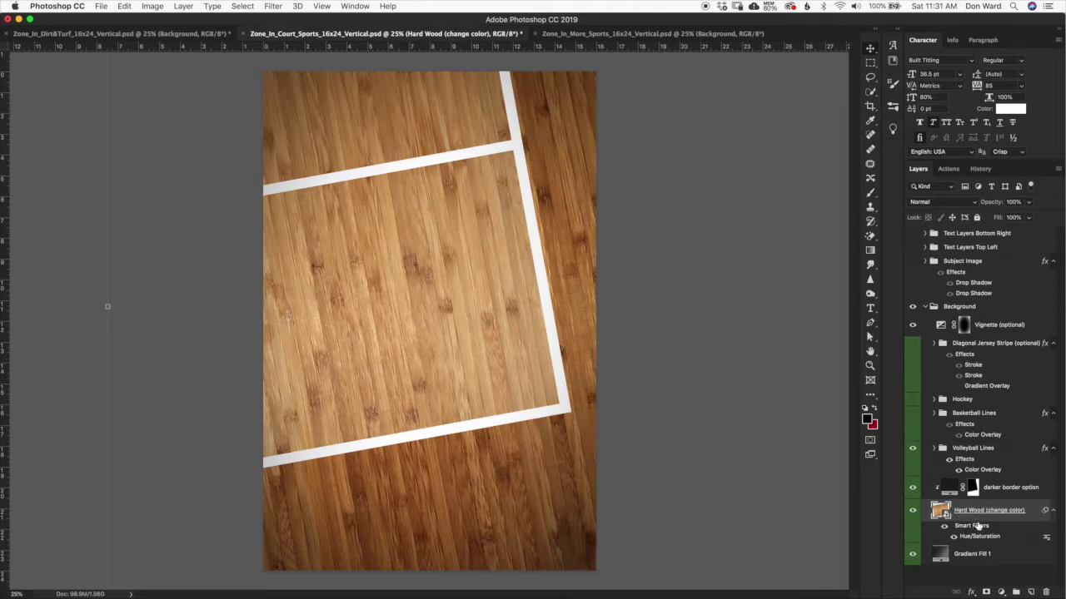
Step: Examine the Cross Line (volleyball) and Boundary Line layers inside the Volleyball Lines group, leaving the group collapsed
left_click(971, 451)
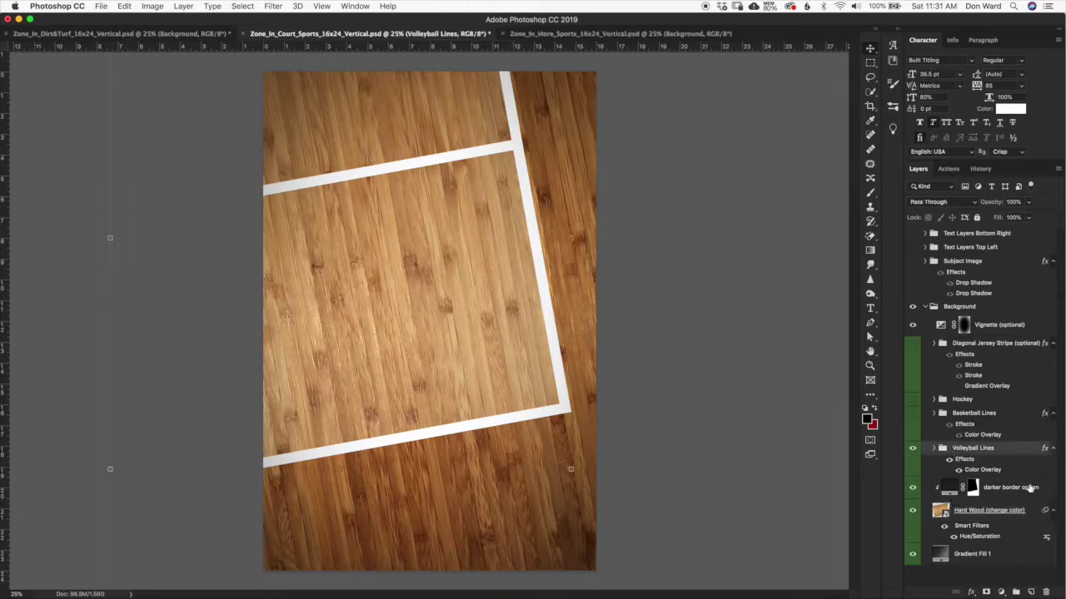
left_click(934, 449)
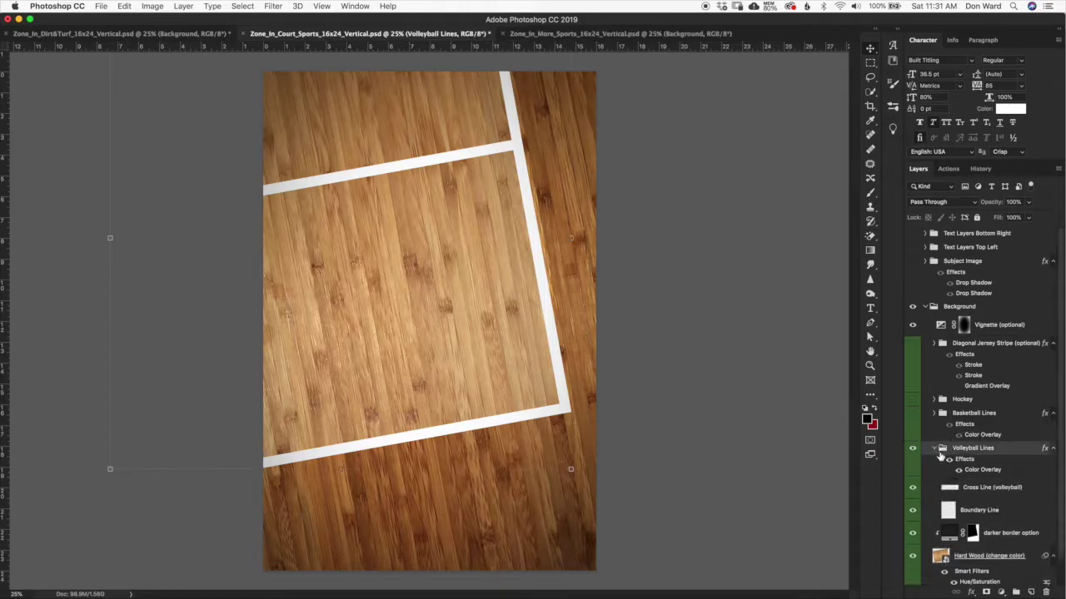
left_click(987, 491)
left_click(1007, 515)
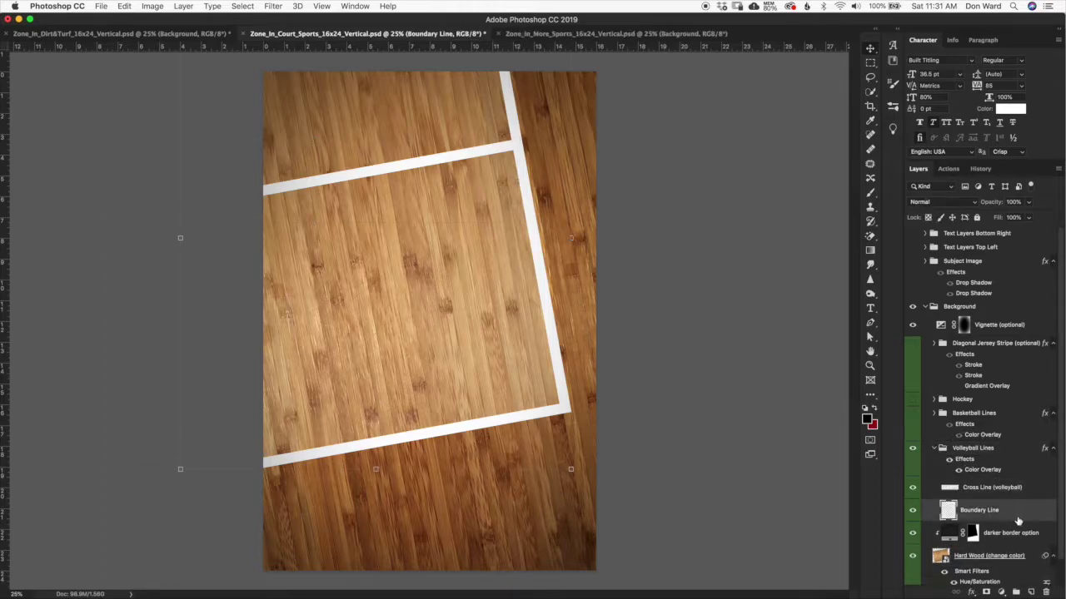
left_click(966, 487)
left_click(941, 450)
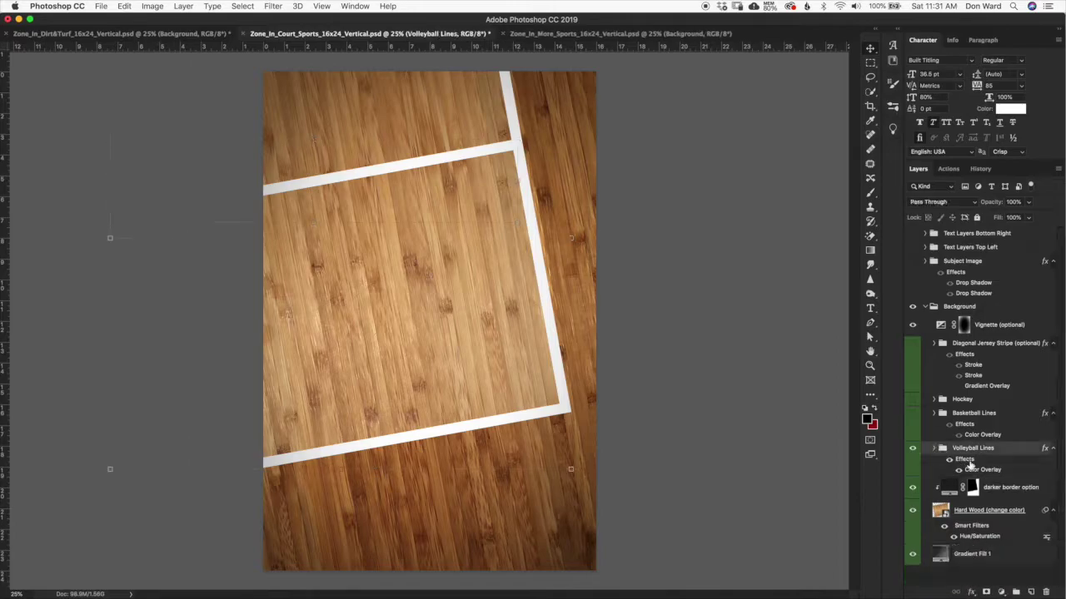
Step: Hide Volleyball Lines, show Basketball Lines instead, and examine that group's Three point line and Boundary Line layers
left_click(912, 448)
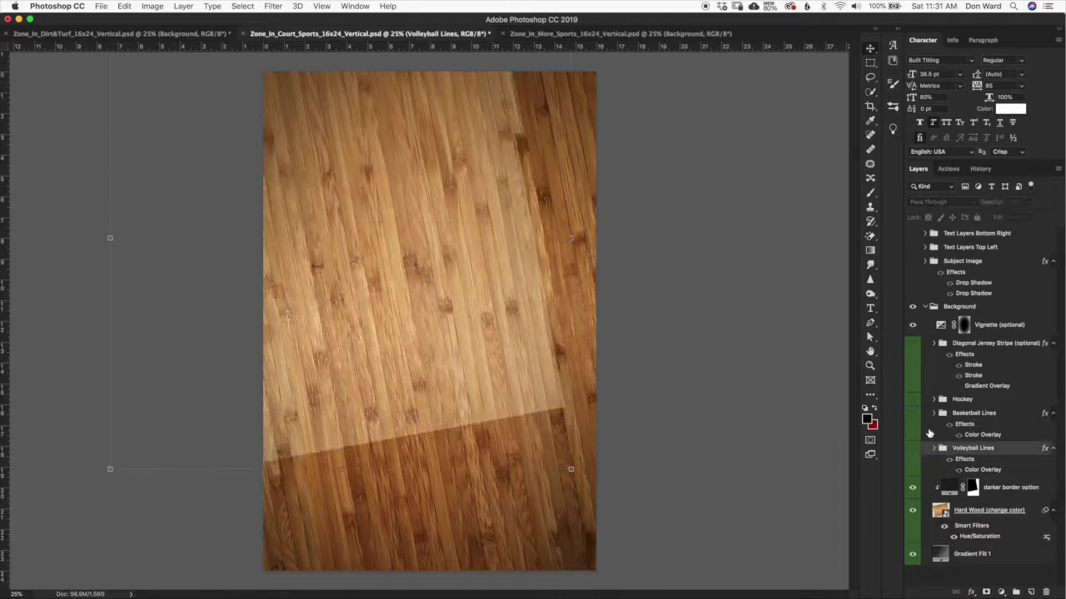
left_click(914, 415)
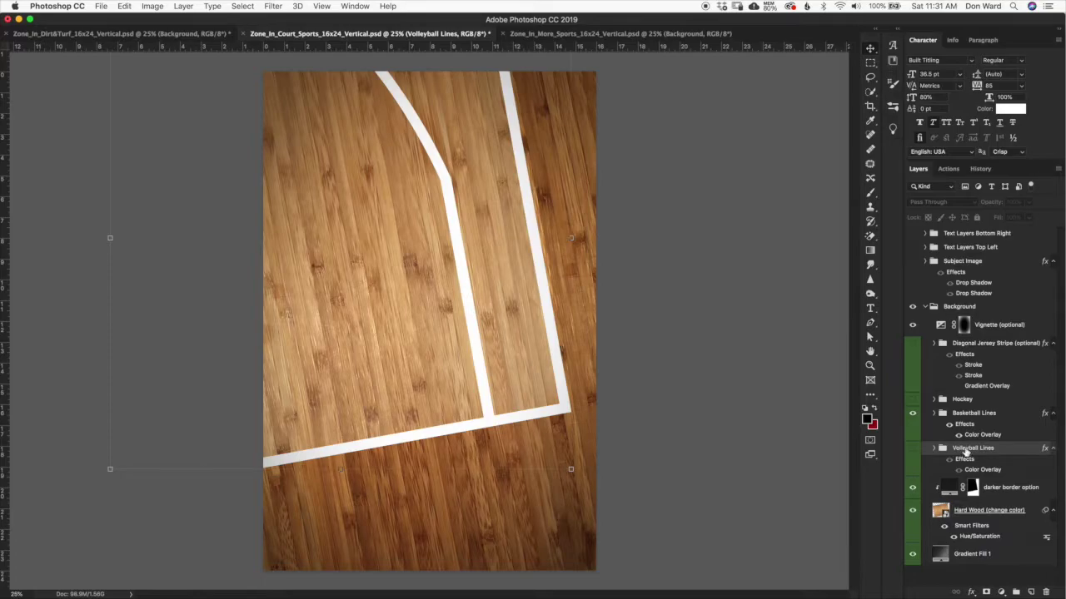
left_click(934, 413)
left_click(934, 414)
left_click(934, 414)
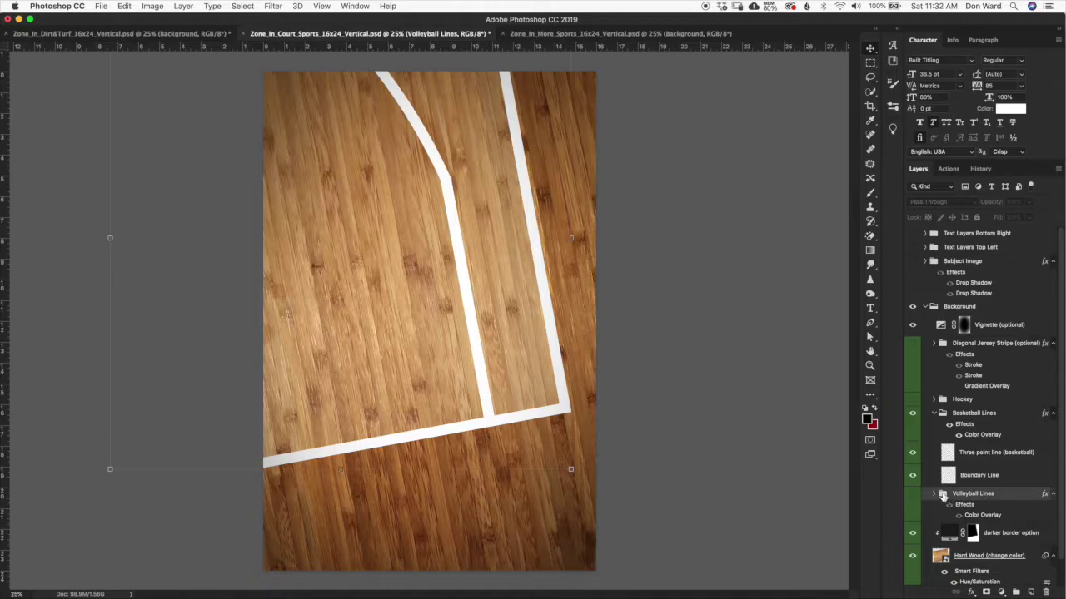
left_click(967, 480)
left_click(988, 456)
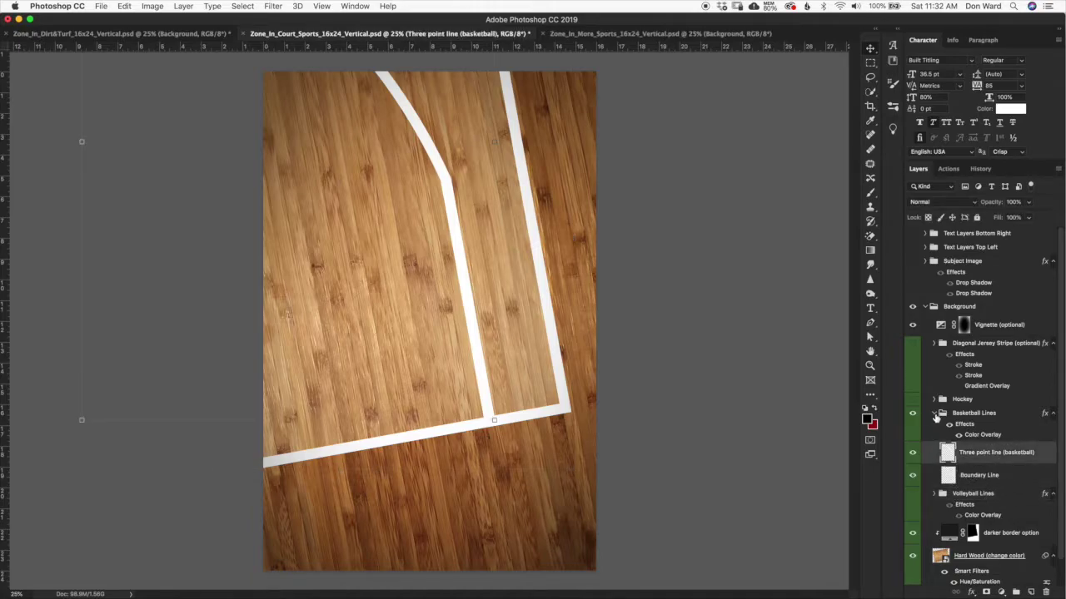
left_click(934, 414)
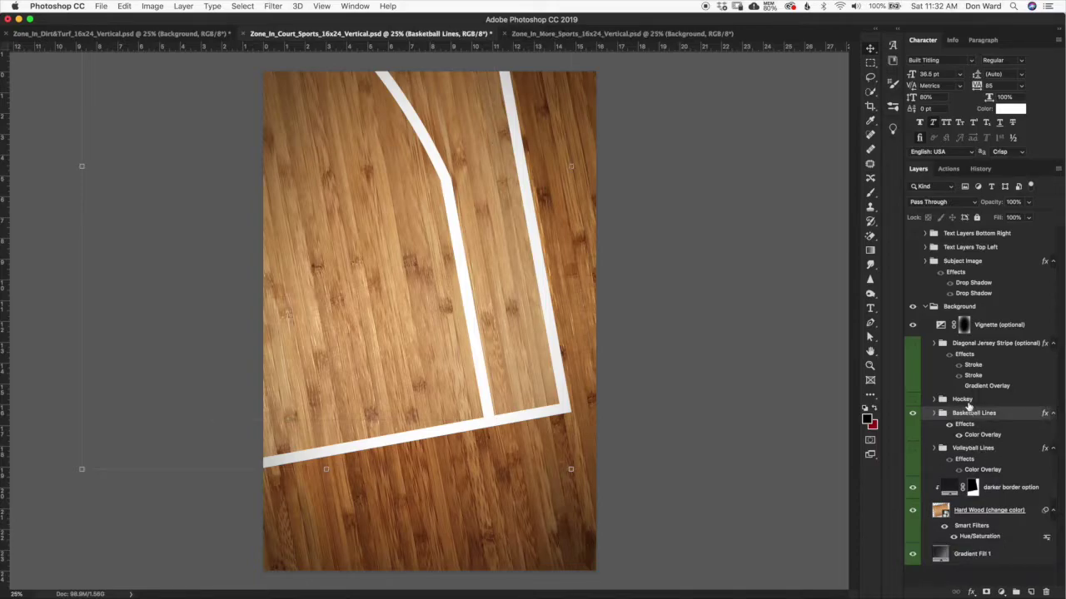
Step: Hide the Basketball Lines group, then show the Hockey group and expand it
left_click(912, 414)
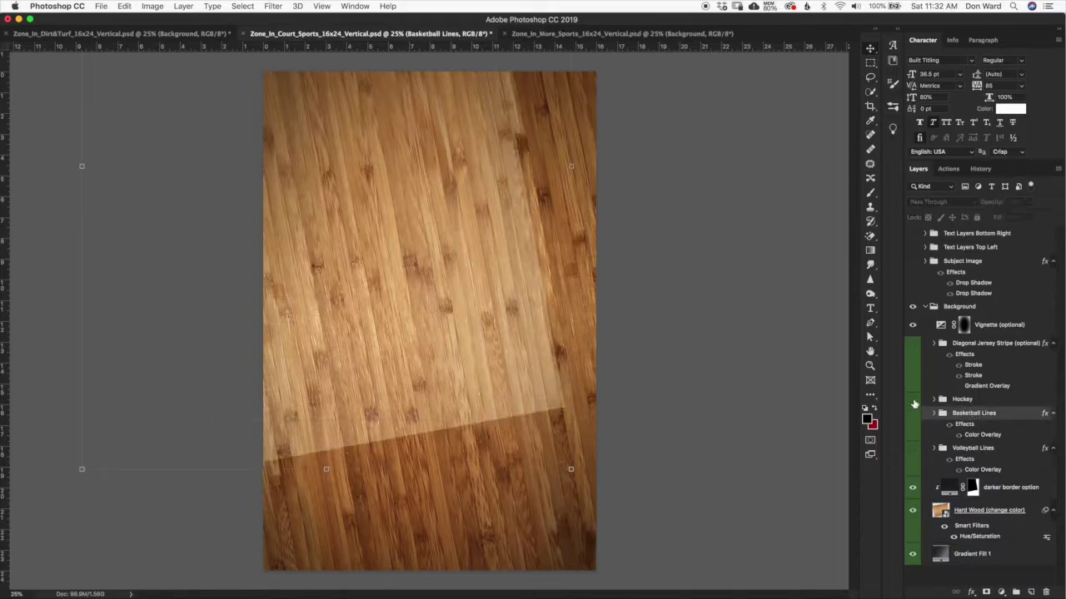
left_click(913, 400)
left_click(964, 402)
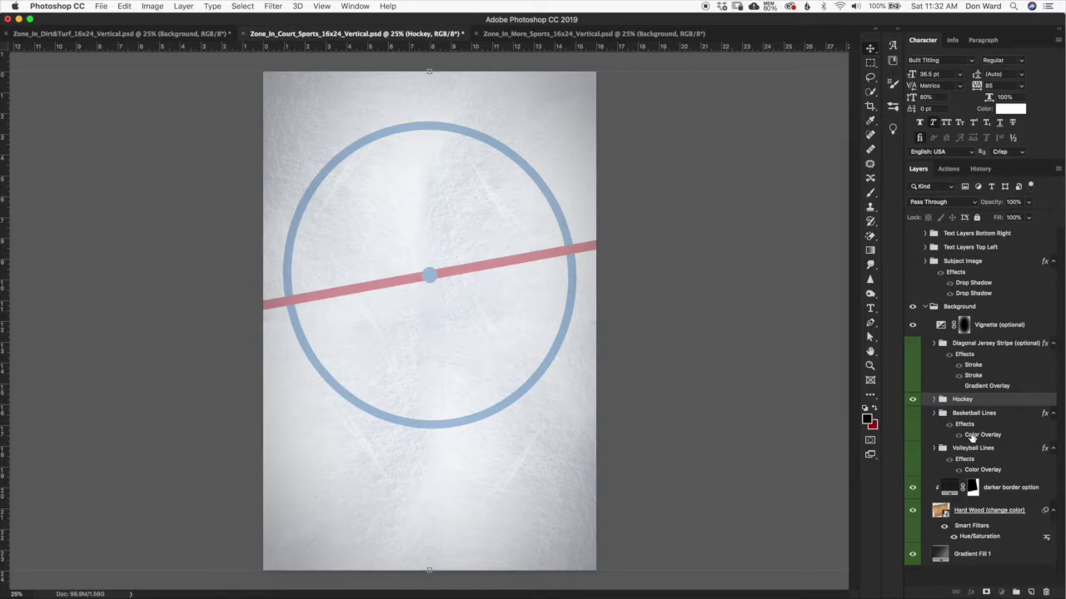
left_click(936, 400)
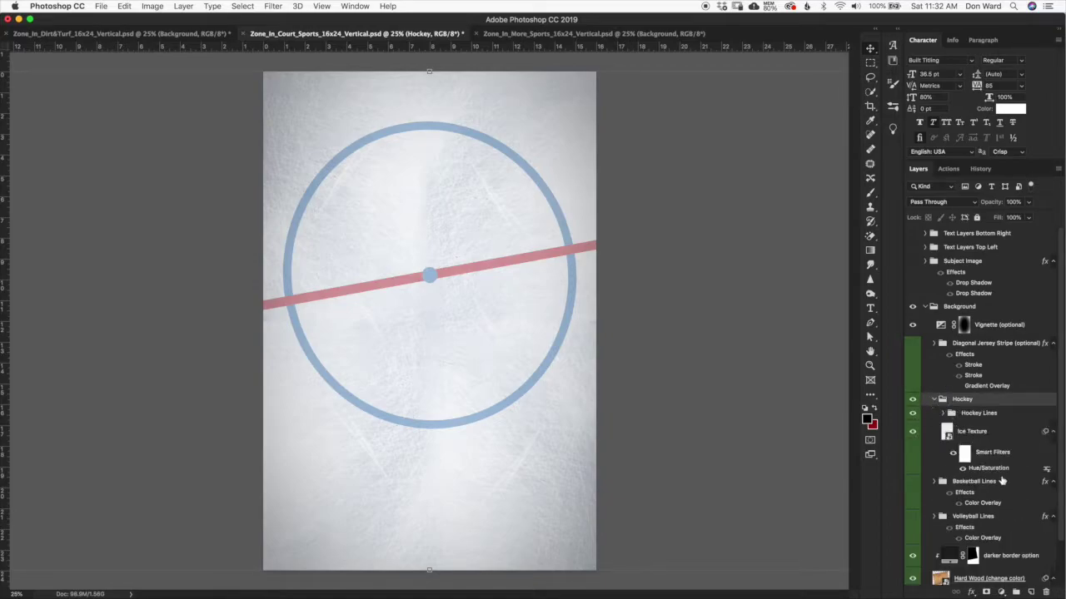
Step: Try a purple tint on the Ice Texture layer through its Hue/Saturation filter with hue 255 and saturation 62
left_click(996, 438)
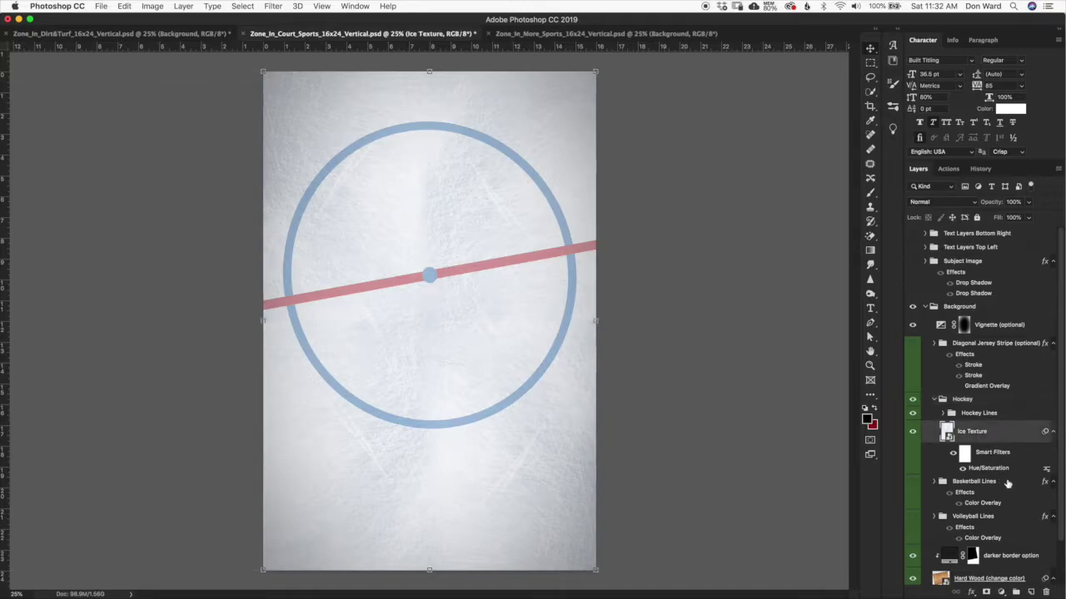
double_click(989, 469)
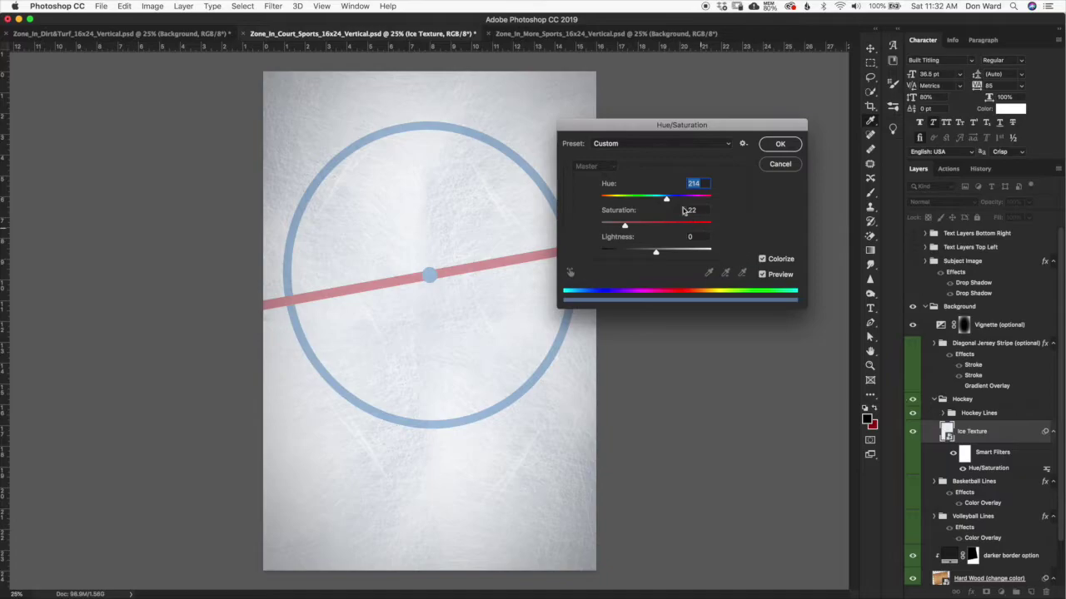
left_click(625, 226)
left_click_drag(626, 227, 682, 201)
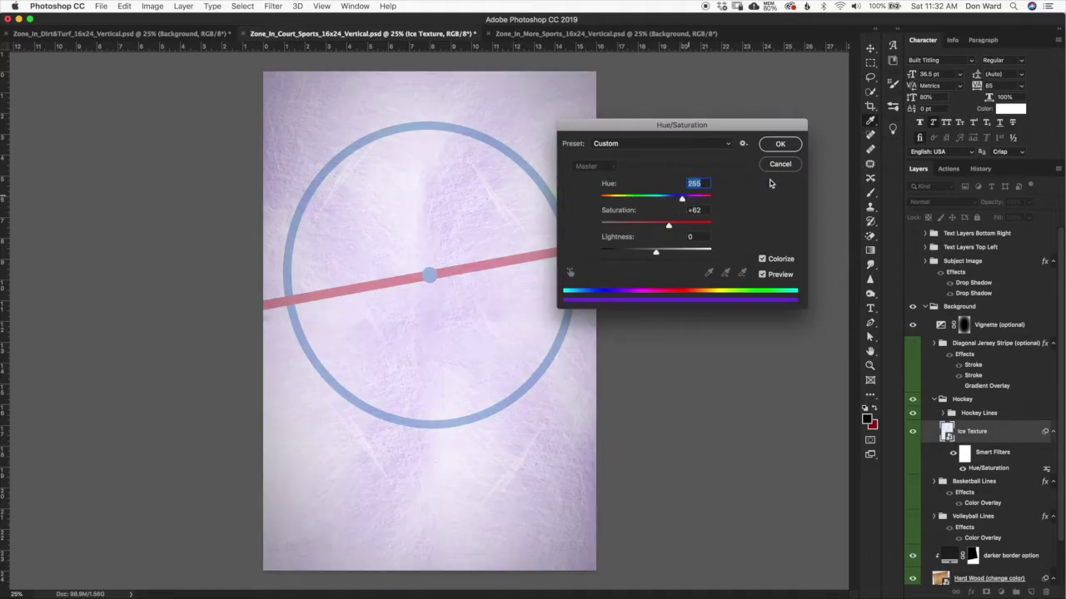
left_click(783, 165)
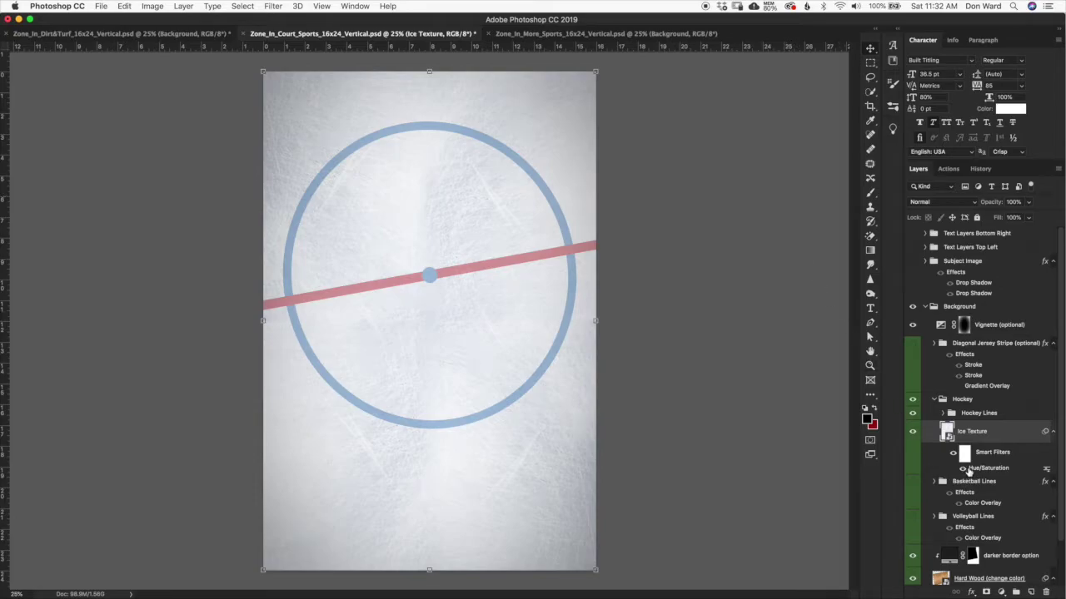
Step: Turn off the Ice Texture layer's Hue/Saturation filter and expand the Hockey Lines group
left_click(963, 469)
left_click(978, 413)
left_click(943, 413)
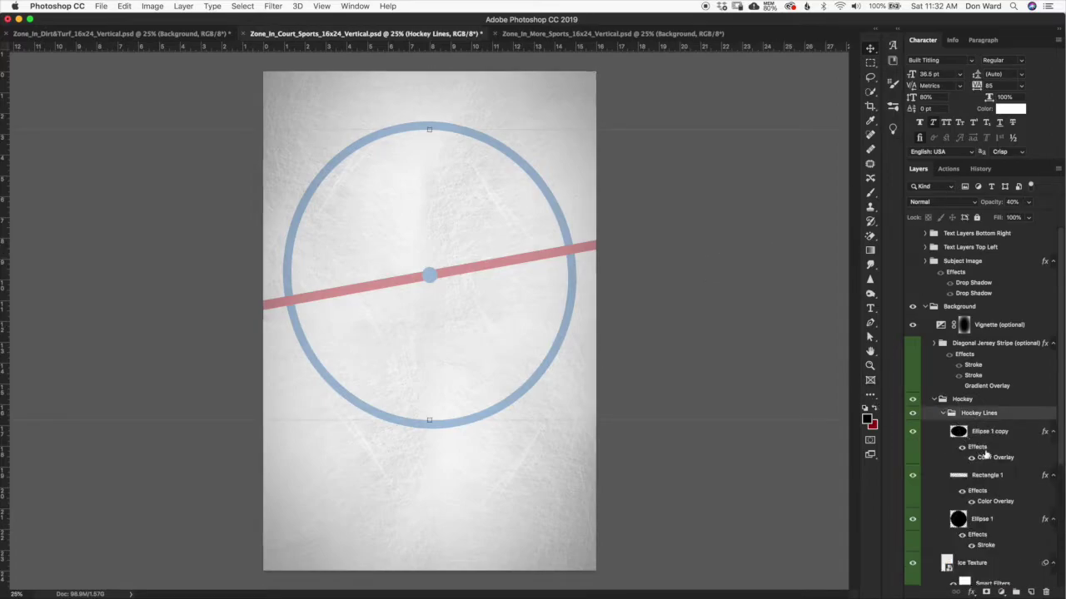
Step: Try orange #fd7f04 as the Color Overlay of the Ellipse 1 copy center dot
scroll(1051, 432, "down", 3)
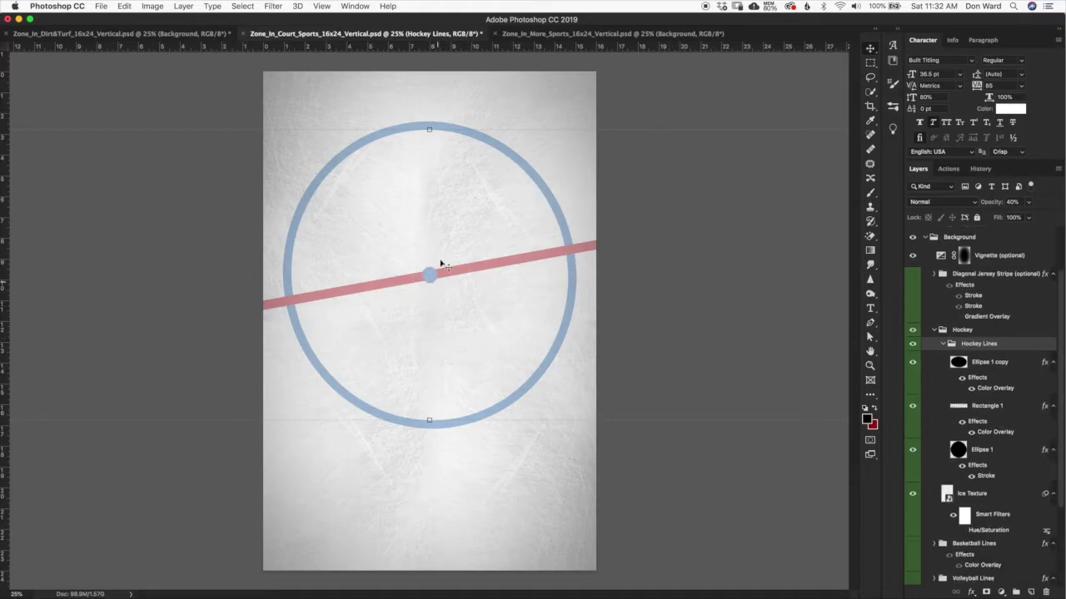
left_click(991, 383)
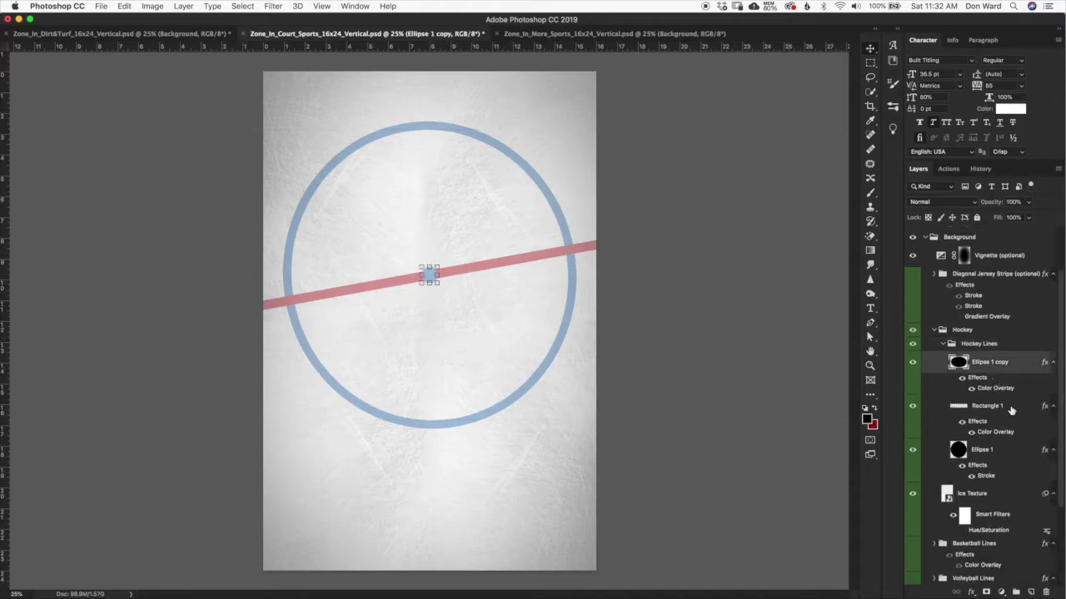
double_click(994, 388)
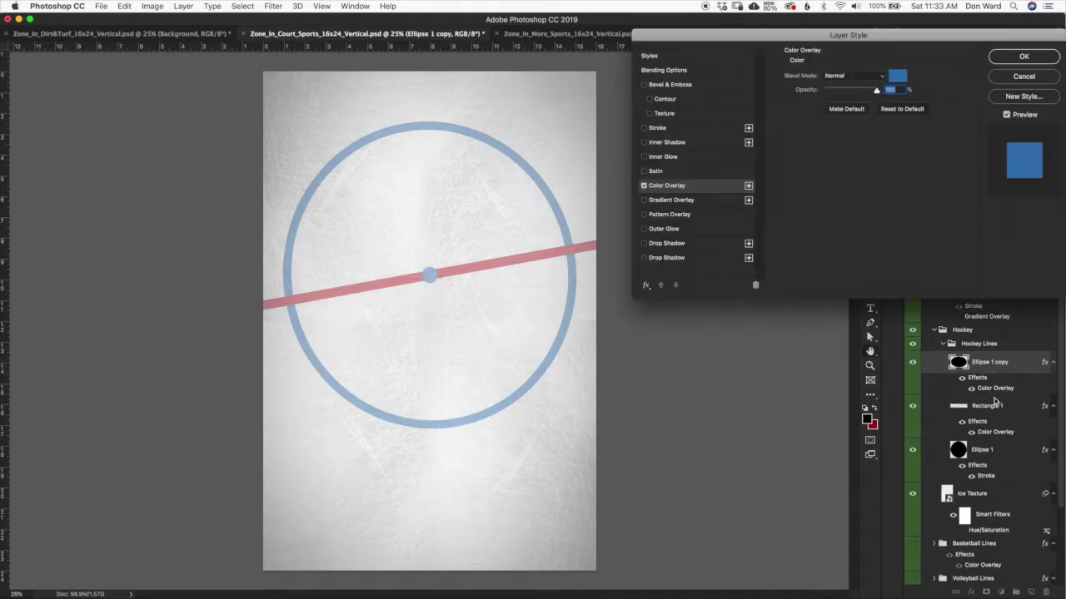
left_click(897, 77)
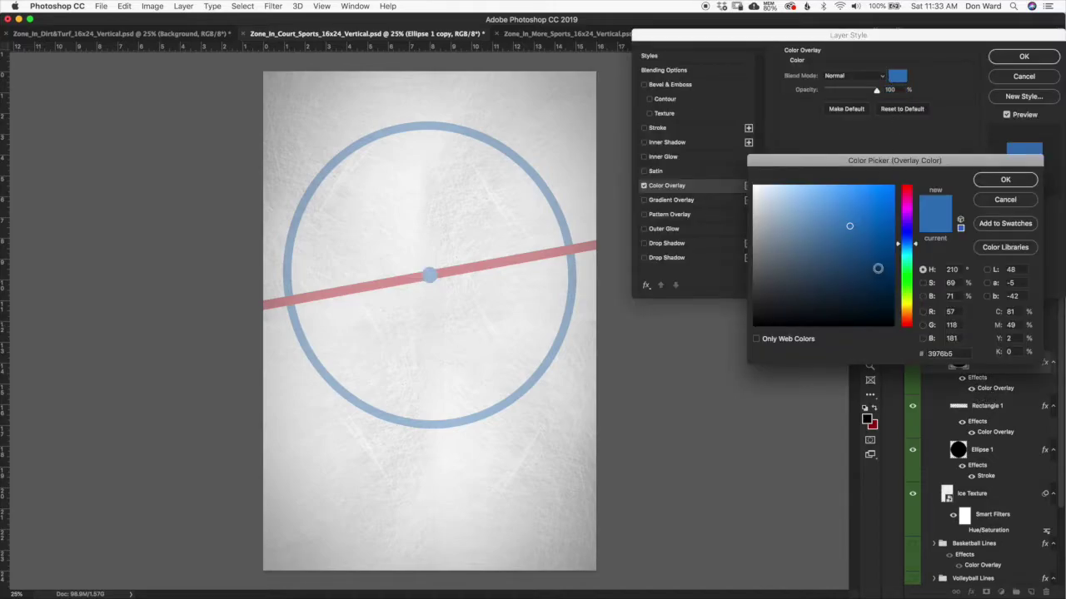
left_click_drag(917, 246, 916, 317)
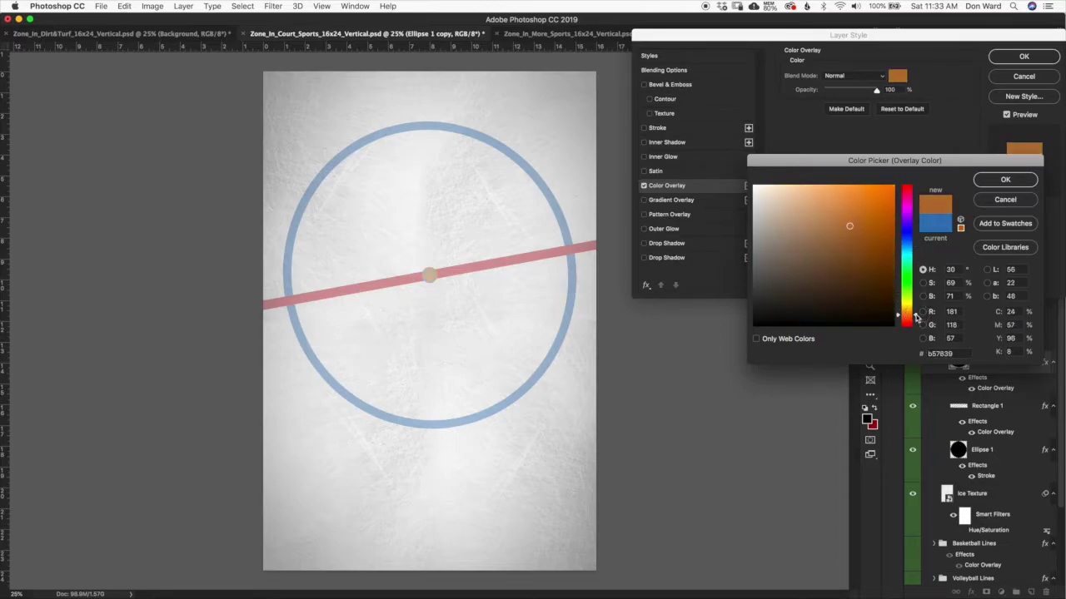
left_click(891, 187)
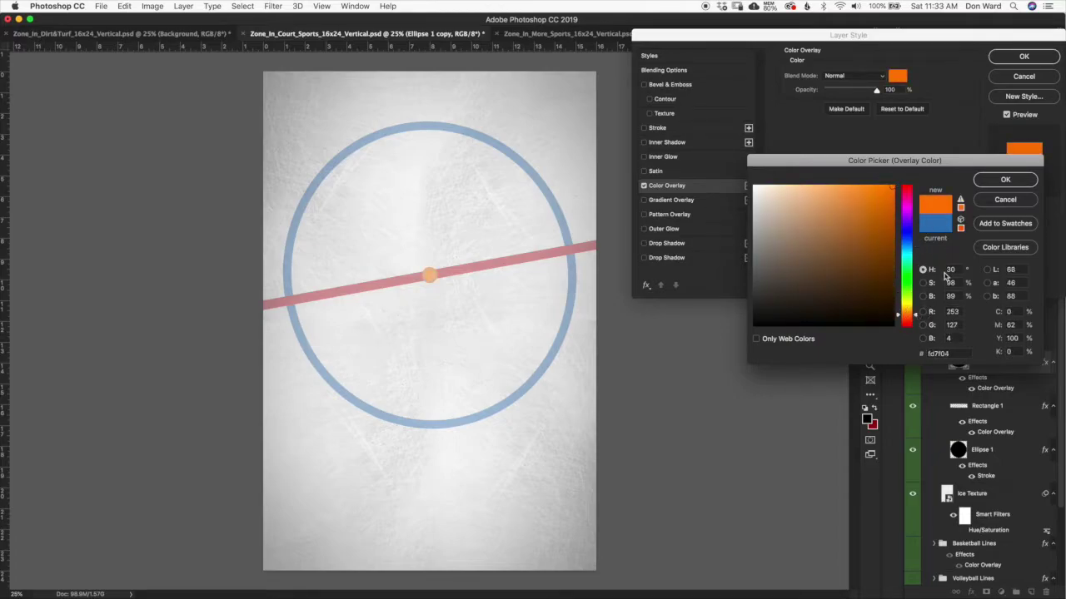
left_click(1000, 205)
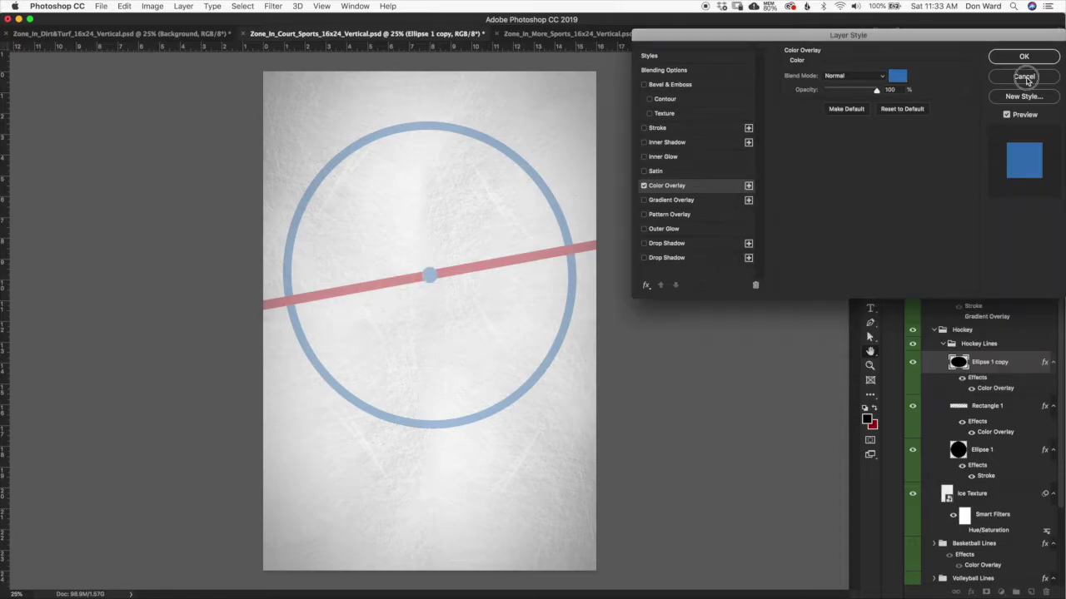
key("Escape")
Step: Inspect the Color Overlay color of the Rectangle 1 line in the Hockey Lines group, leaving it as is
left_click(991, 410)
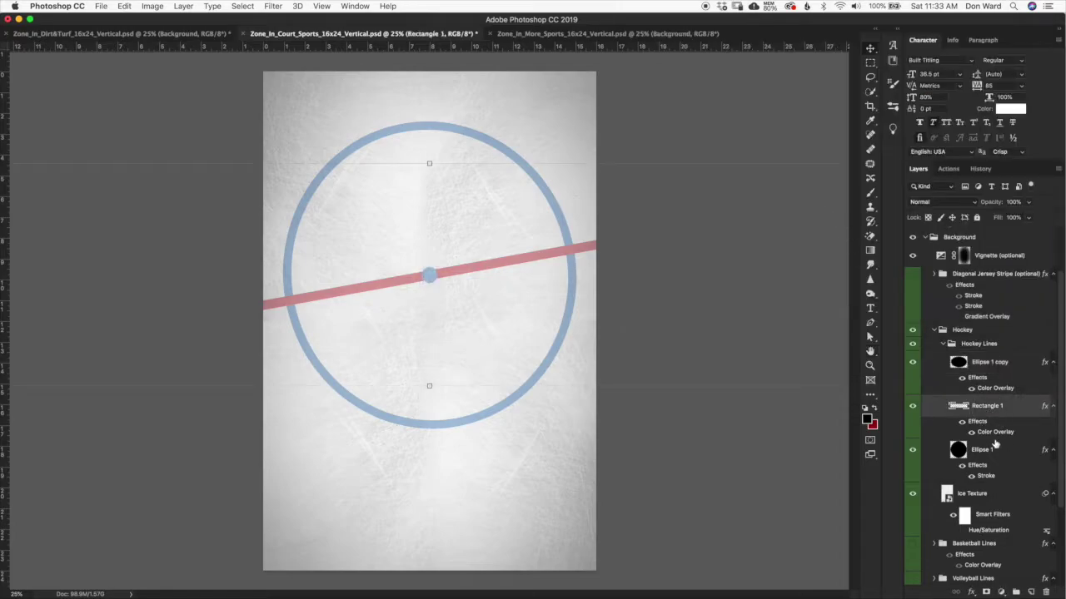
double_click(996, 433)
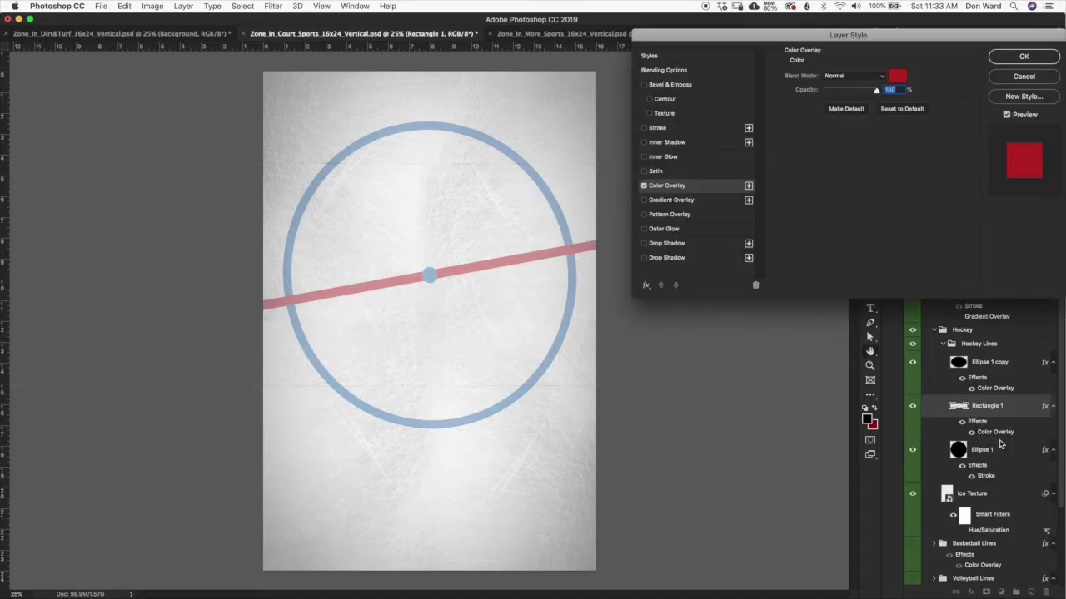
left_click(899, 76)
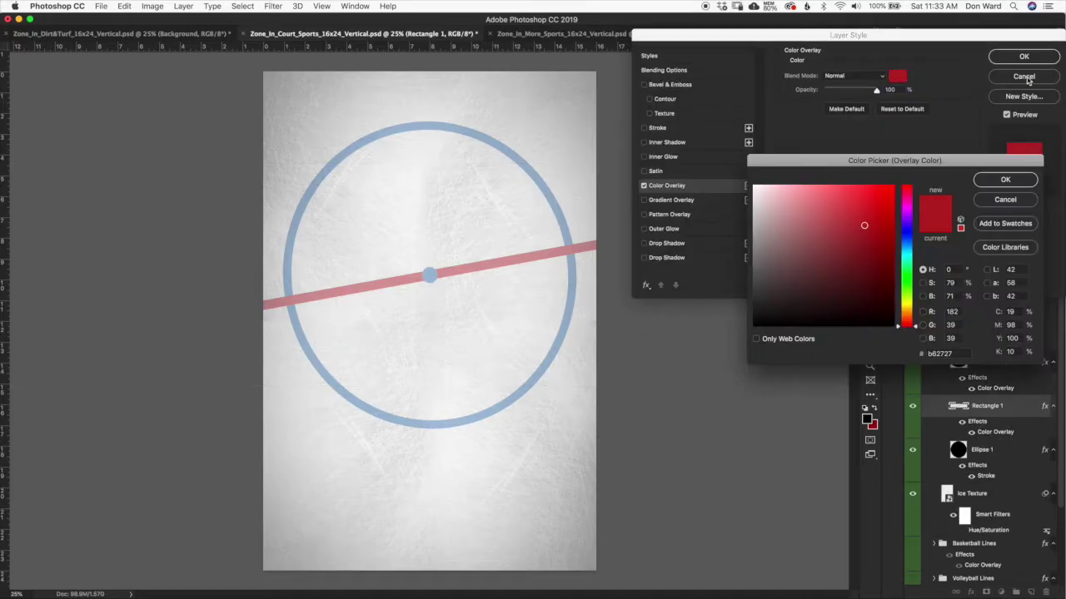
left_click(1006, 200)
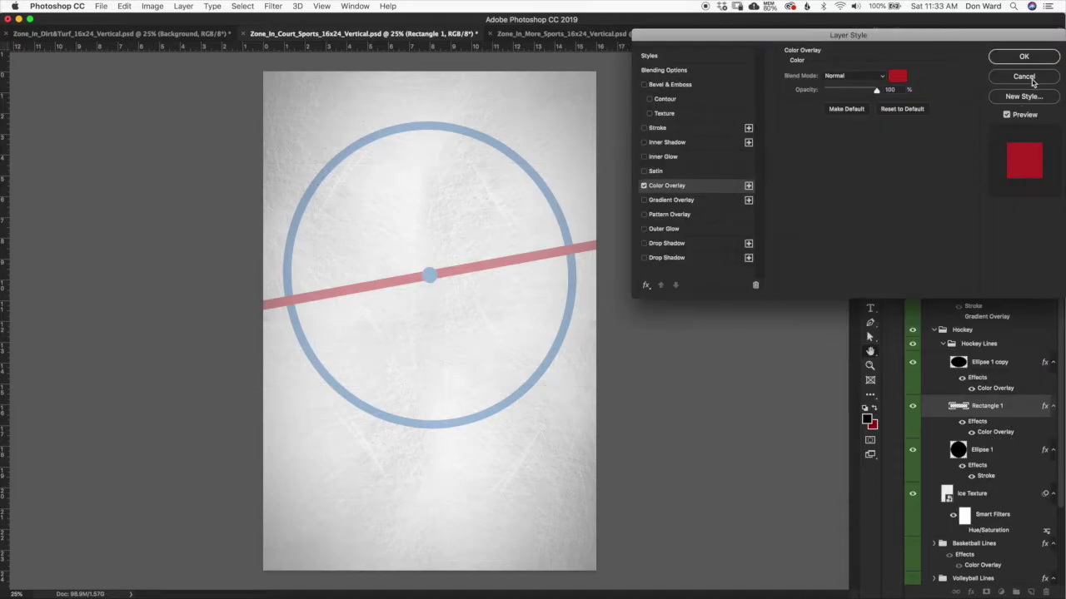
left_click(1033, 82)
Step: Inspect the Stroke settings and stroke color of the Ellipse 1 circle in the Hockey Lines group without changing them
left_click(983, 458)
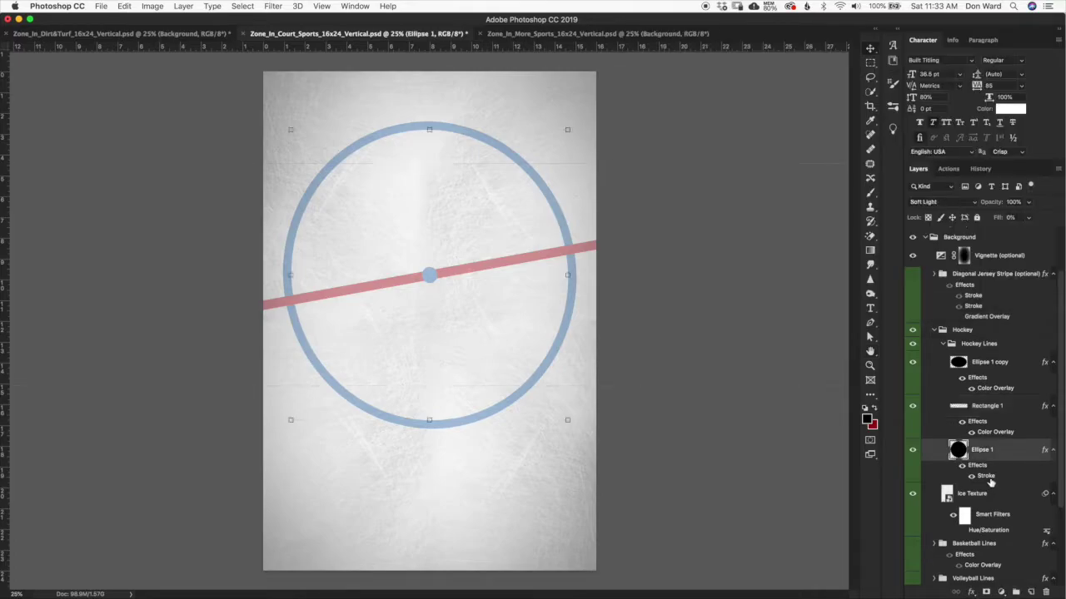
double_click(987, 476)
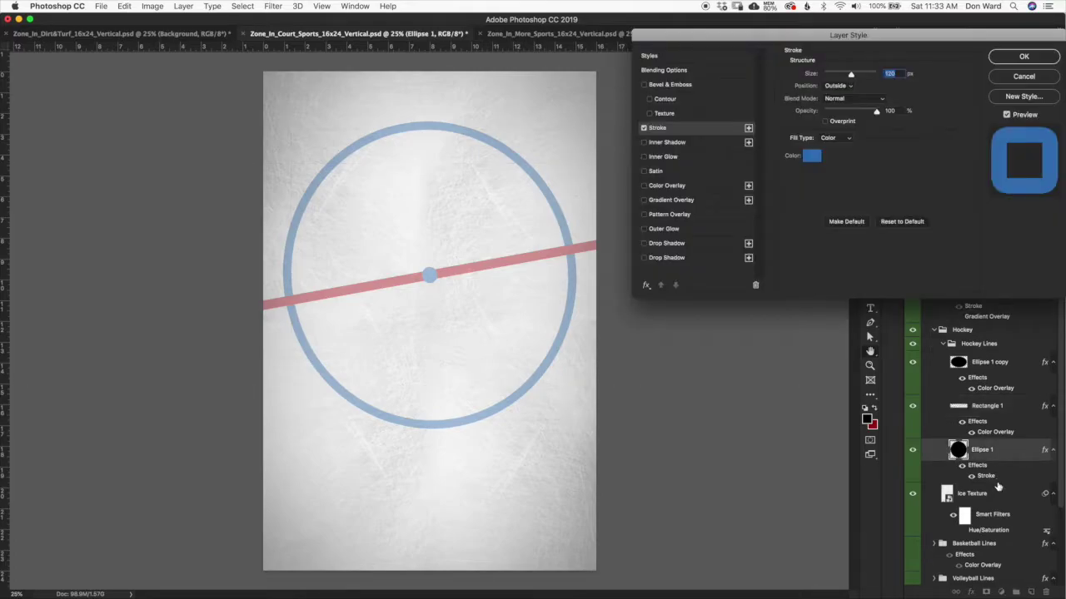
left_click(813, 156)
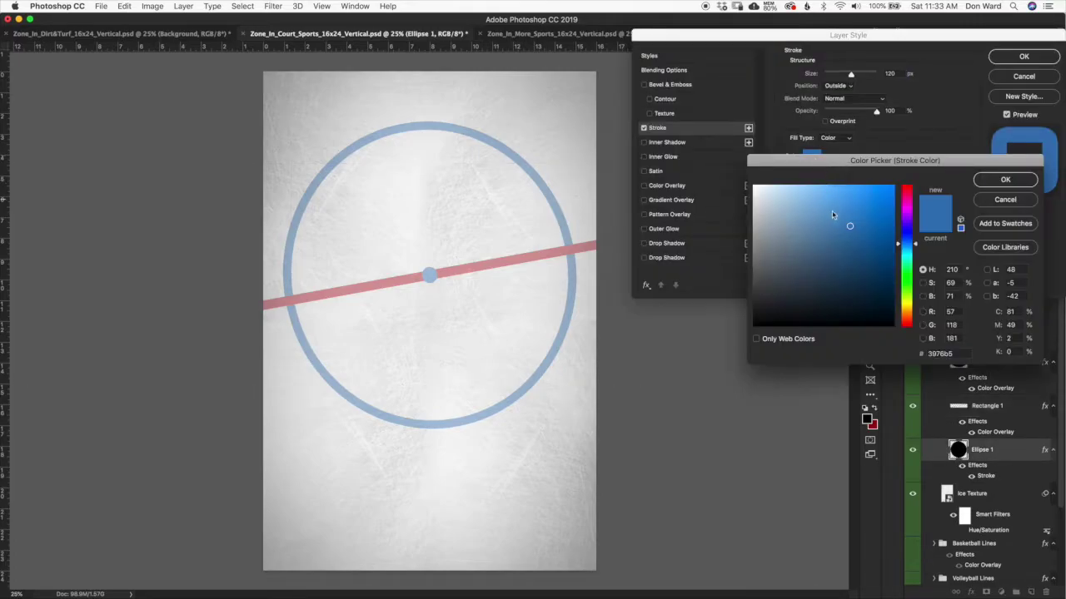
left_click(1008, 202)
left_click(1032, 78)
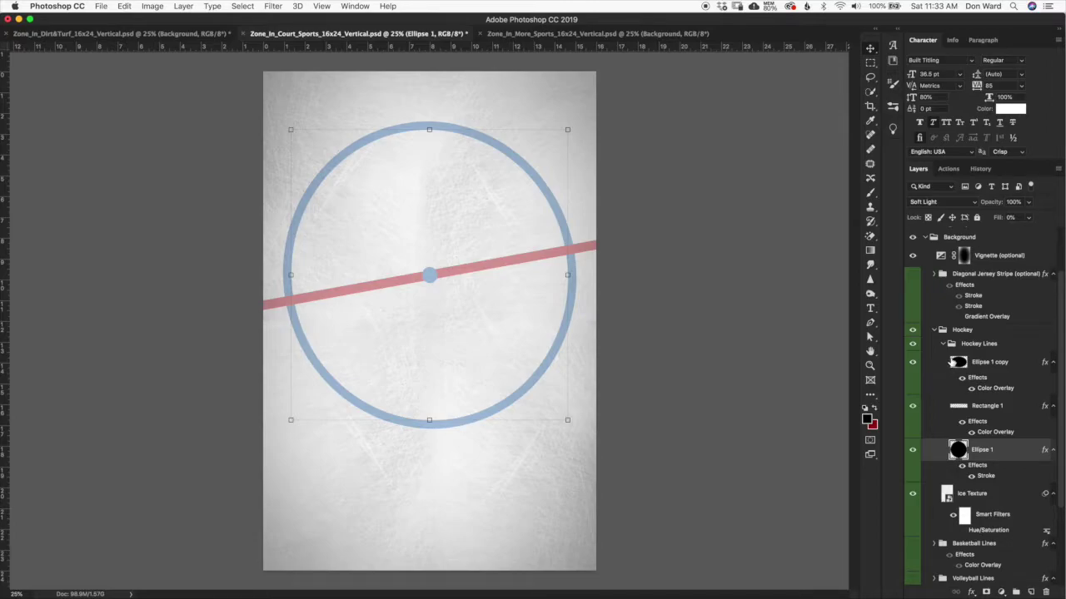
Step: Collapse the Hockey Lines and Hockey groups, then show and select the Diagonal Jersey Stripe (optional) group
left_click(943, 344)
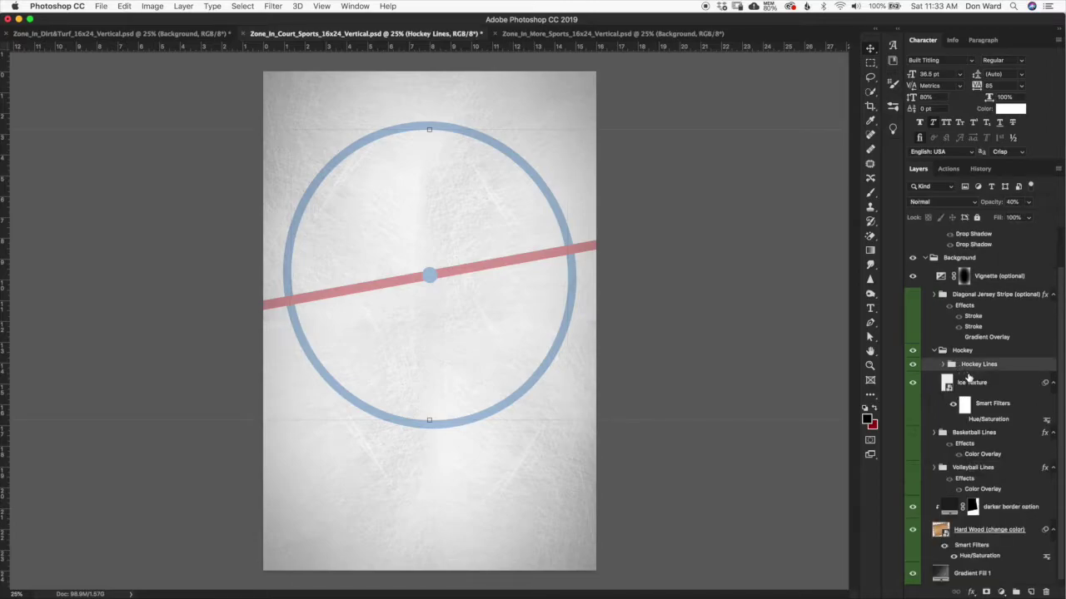
left_click(935, 351)
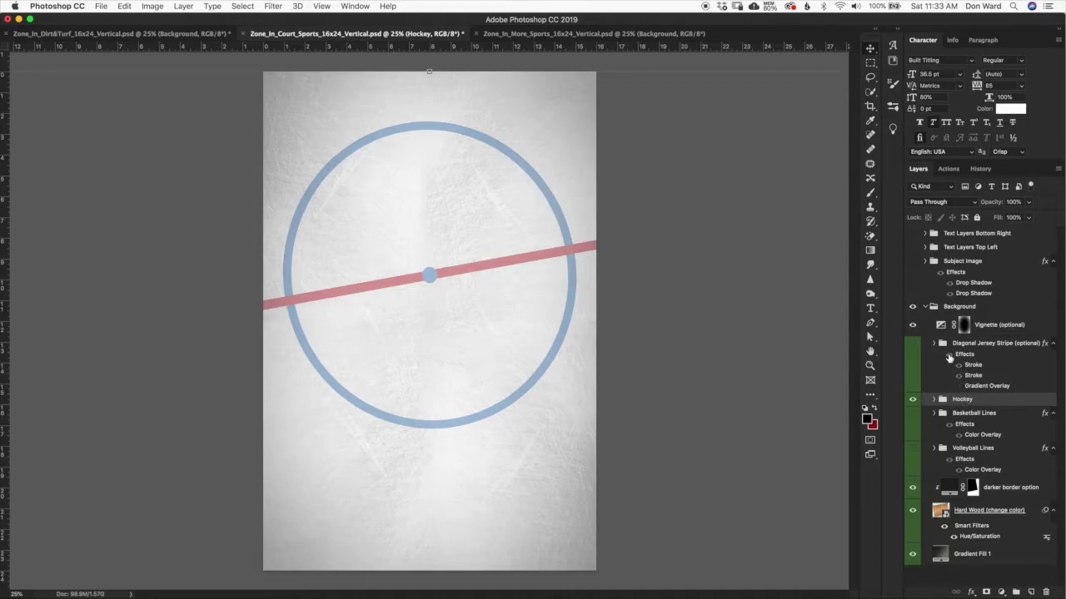
left_click(913, 345)
left_click(990, 350)
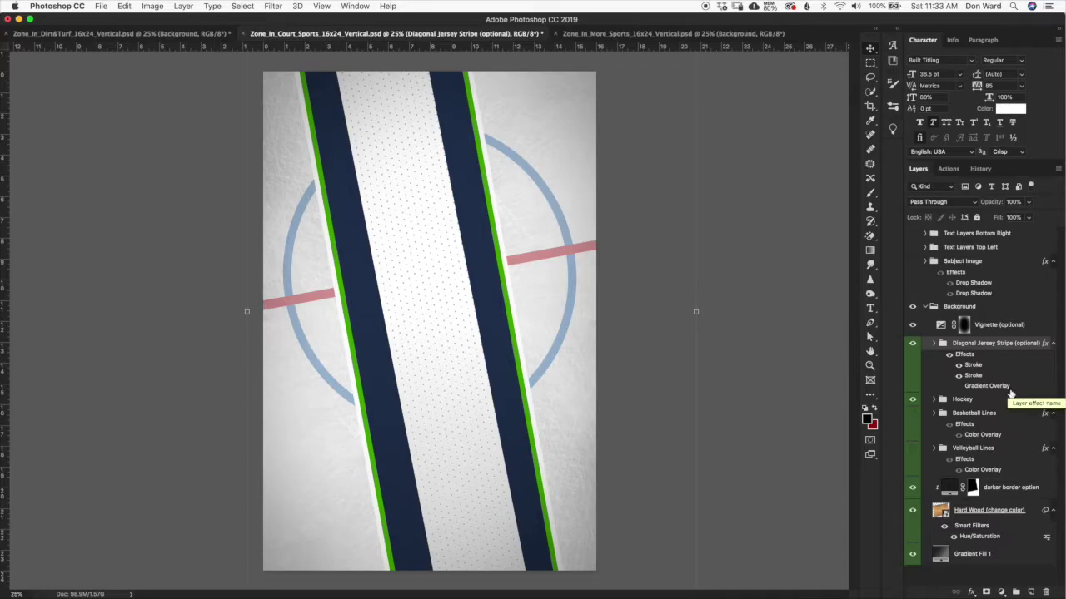
Step: Hide the Hockey group and show the Volleyball Lines group over the hard wood background
left_click(912, 400)
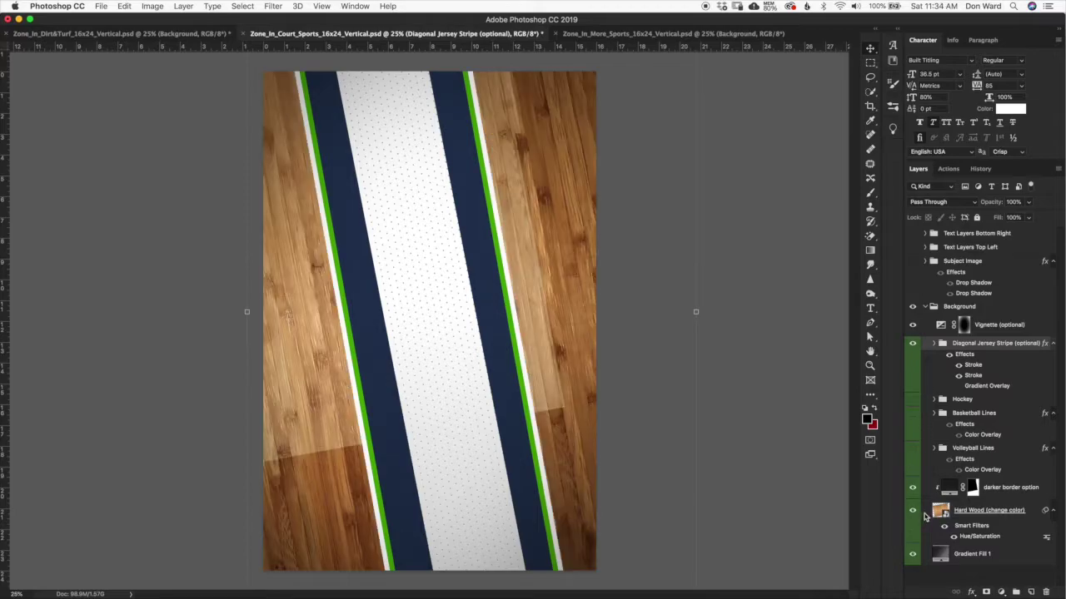
left_click(913, 448)
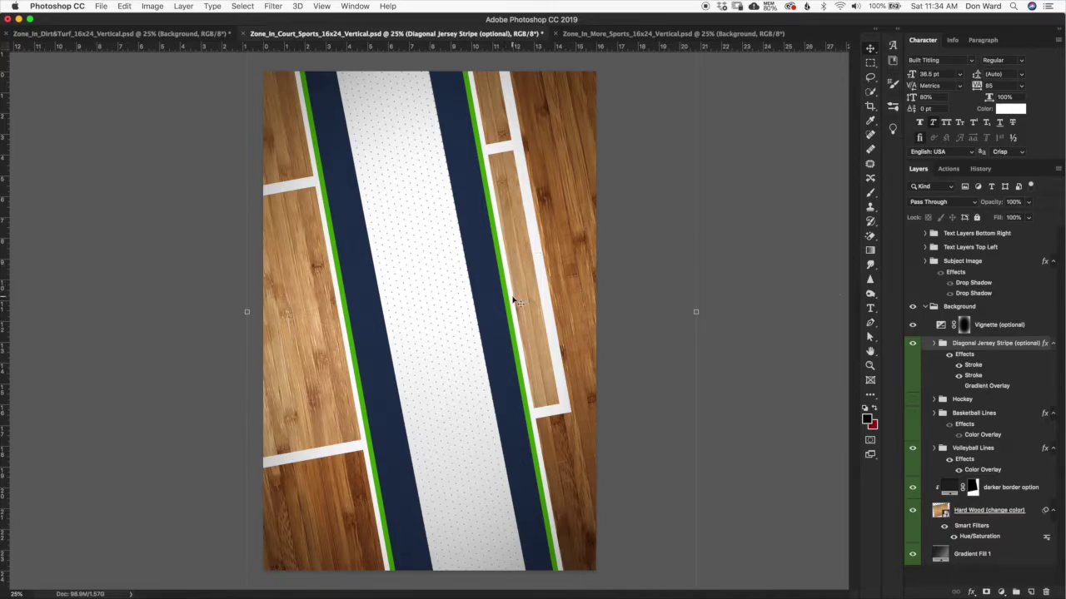
Step: Inspect the two Stroke effects of the Diagonal Jersey Stripe group and the outside stroke's color without changing them
left_click(976, 370)
double_click(976, 370)
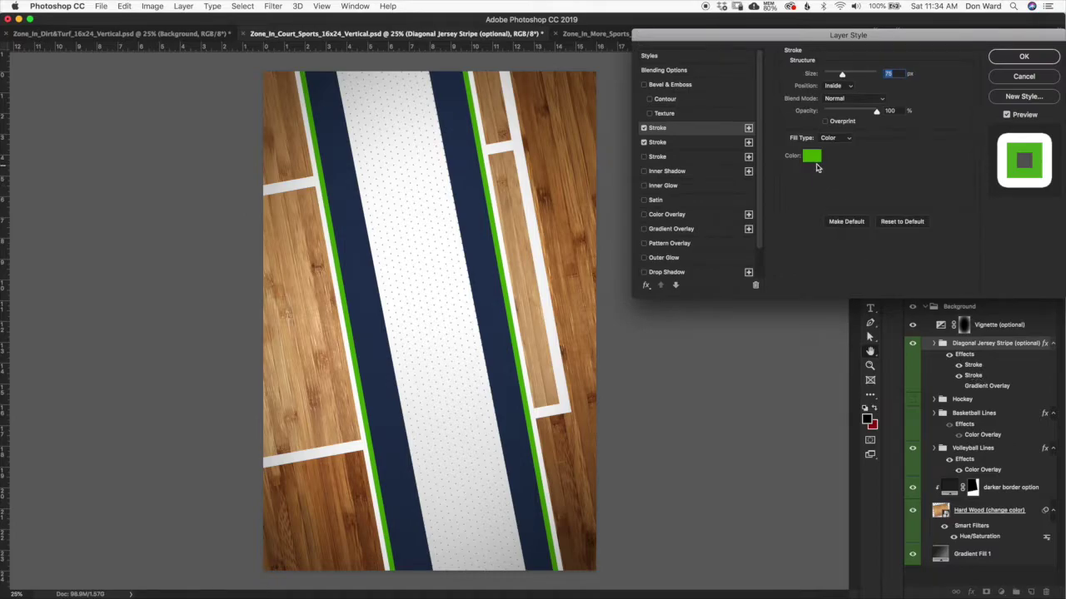
left_click(723, 143)
left_click(721, 130)
left_click(724, 143)
left_click(725, 128)
left_click(732, 144)
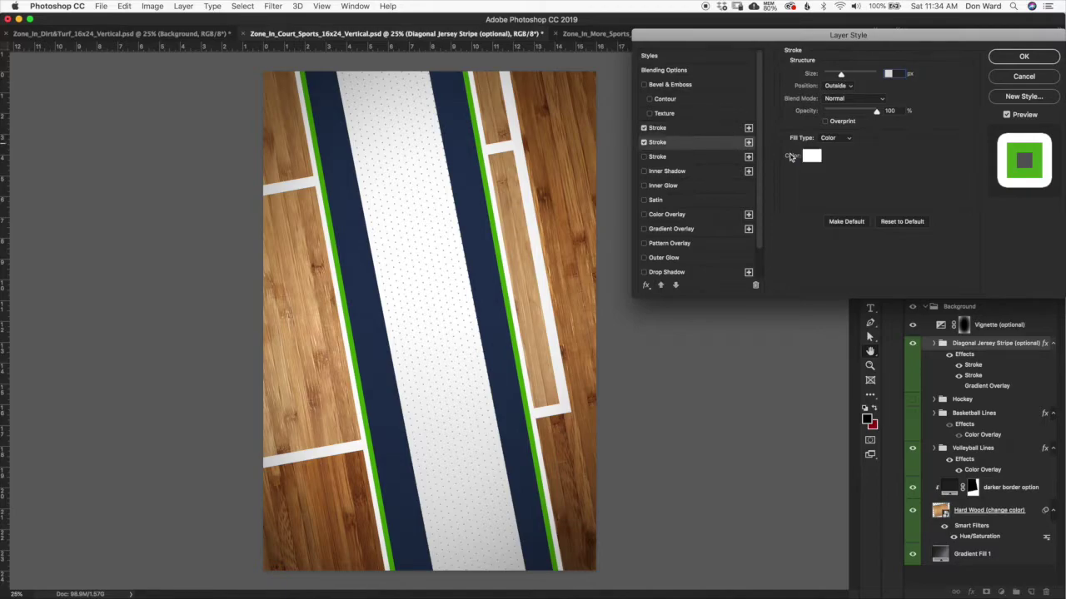
left_click(812, 156)
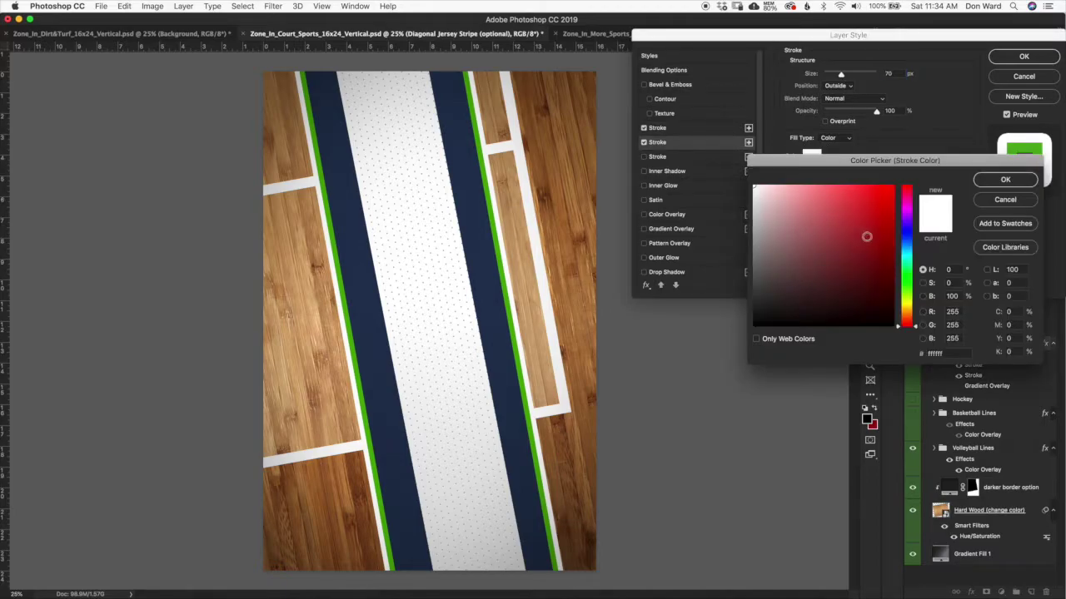
left_click(1005, 203)
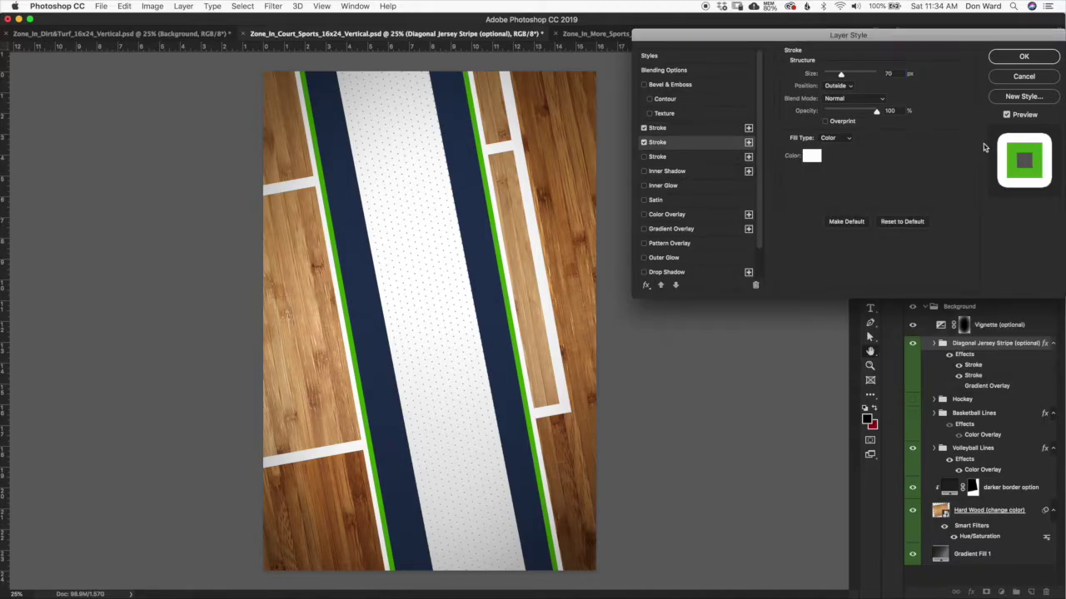
left_click(1029, 79)
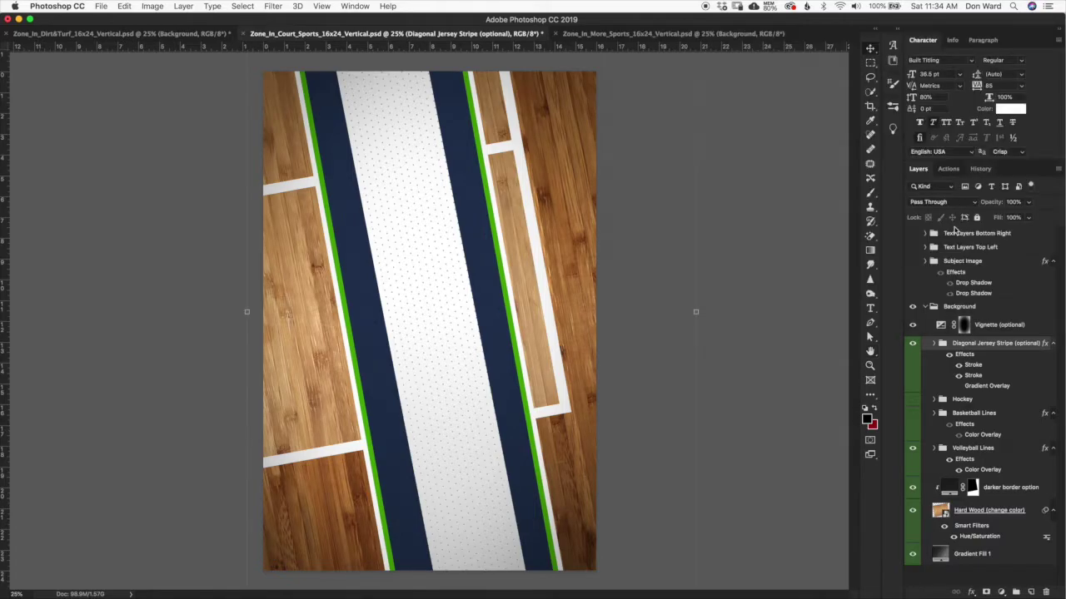
Step: Expand the Diagonal Jersey Stripe group and select its upper Jersey Texture and then its Inner Stripe Shape layer
left_click(934, 343)
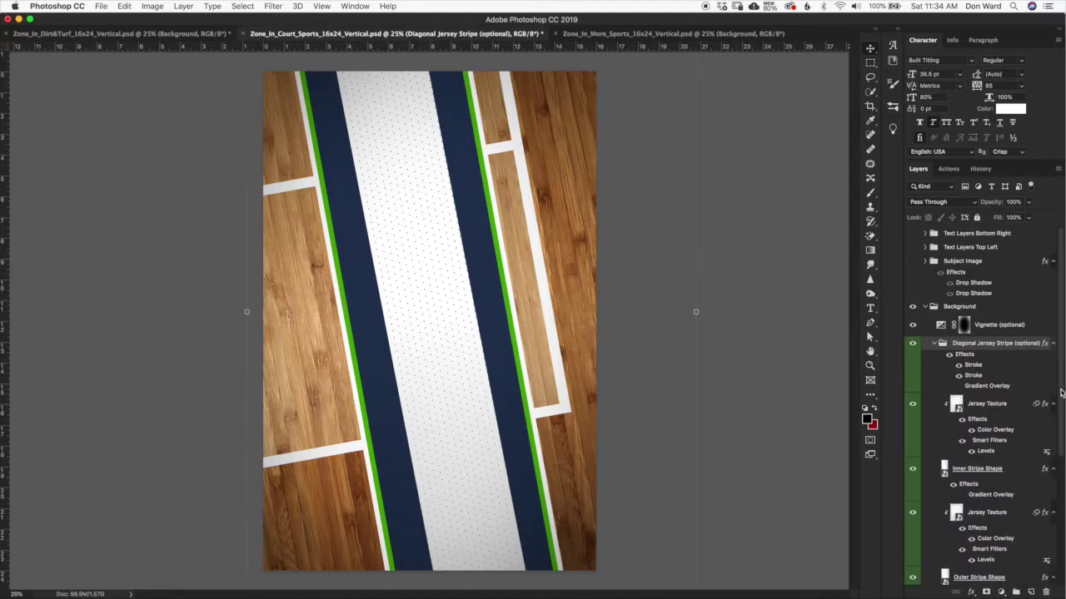
scroll(1053, 387, "down", 3)
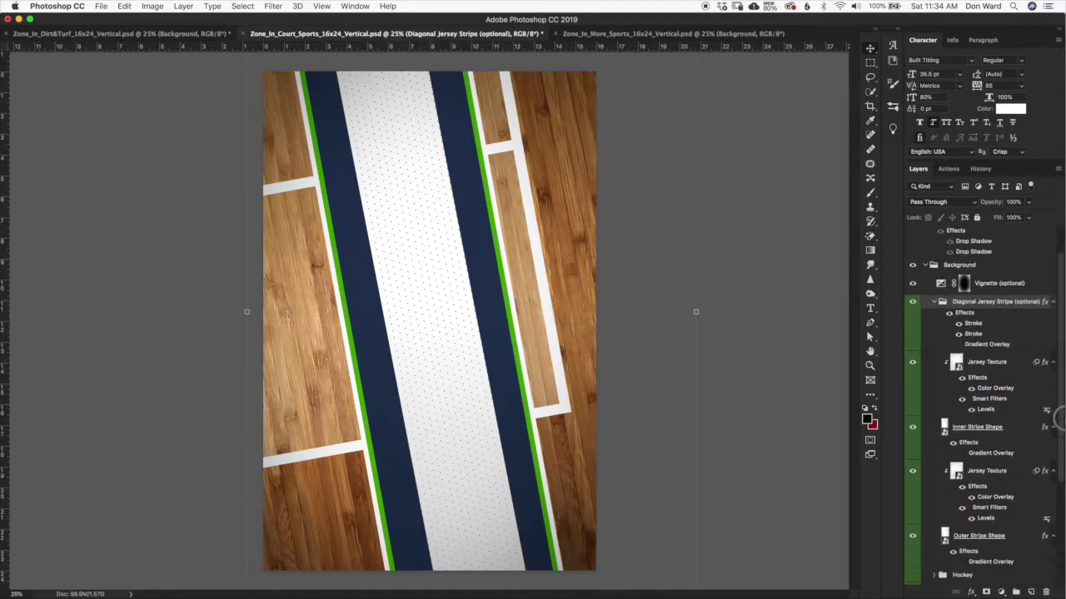
left_click(1002, 353)
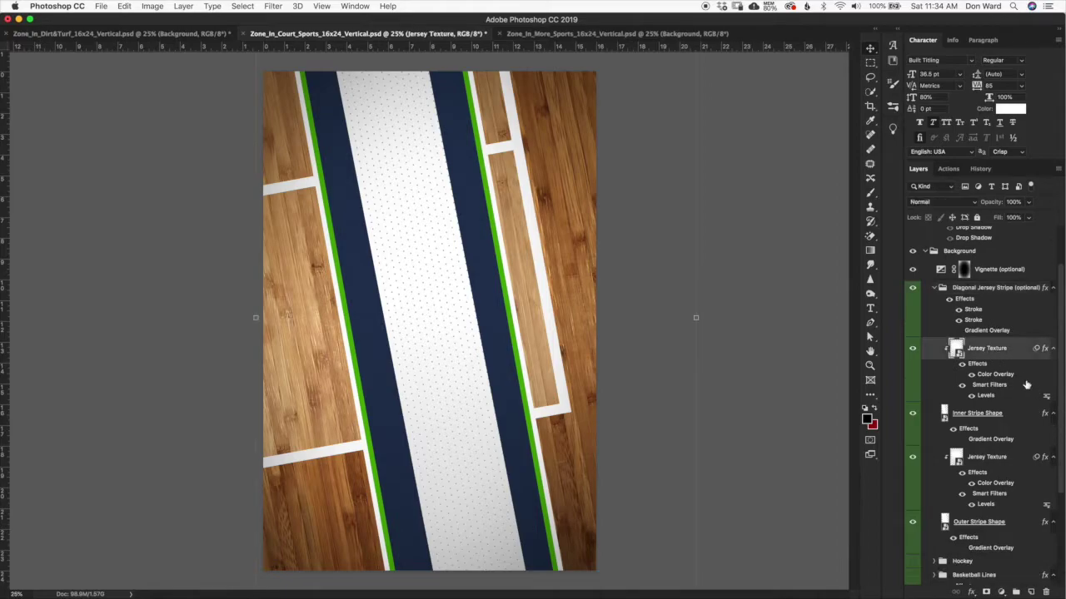
left_click(996, 419)
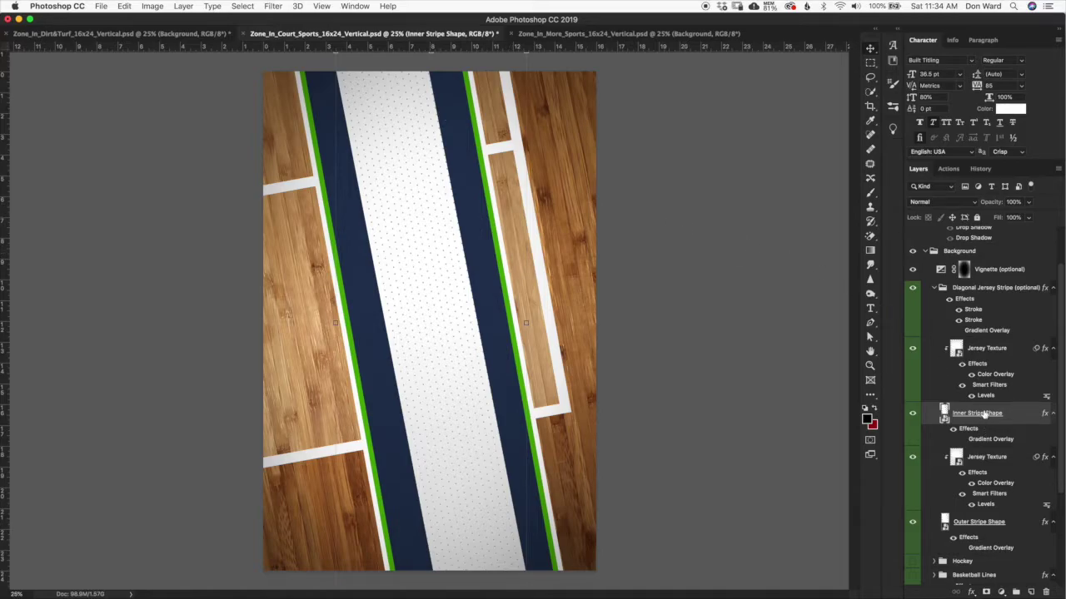
Step: Try dark reds such as #620303 and #7b1c1c as the Color Overlay of the Jersey Texture above Inner Stripe Shape
left_click(993, 355)
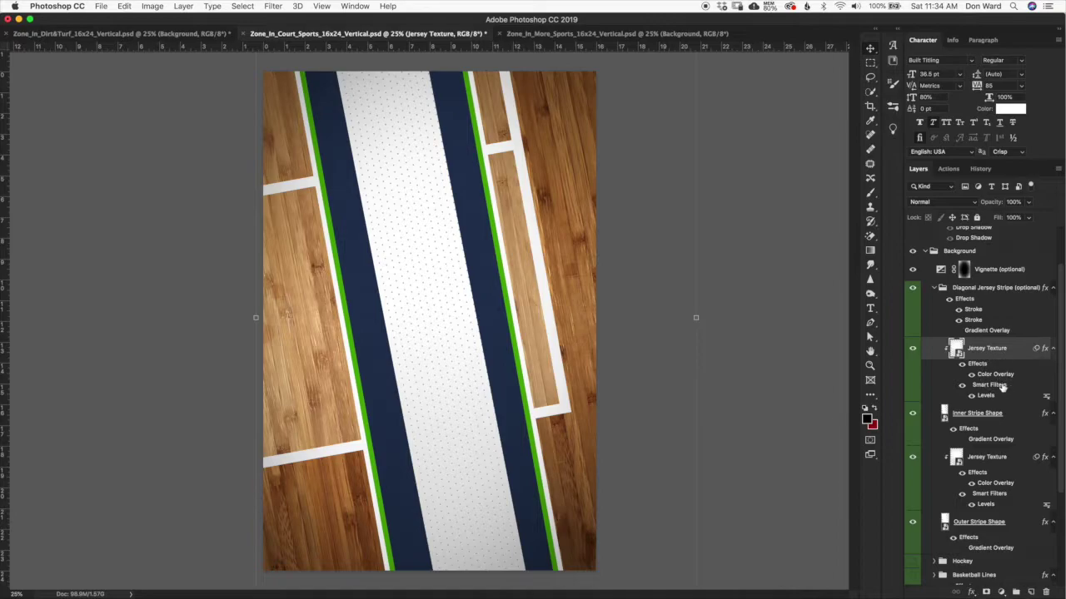
double_click(997, 377)
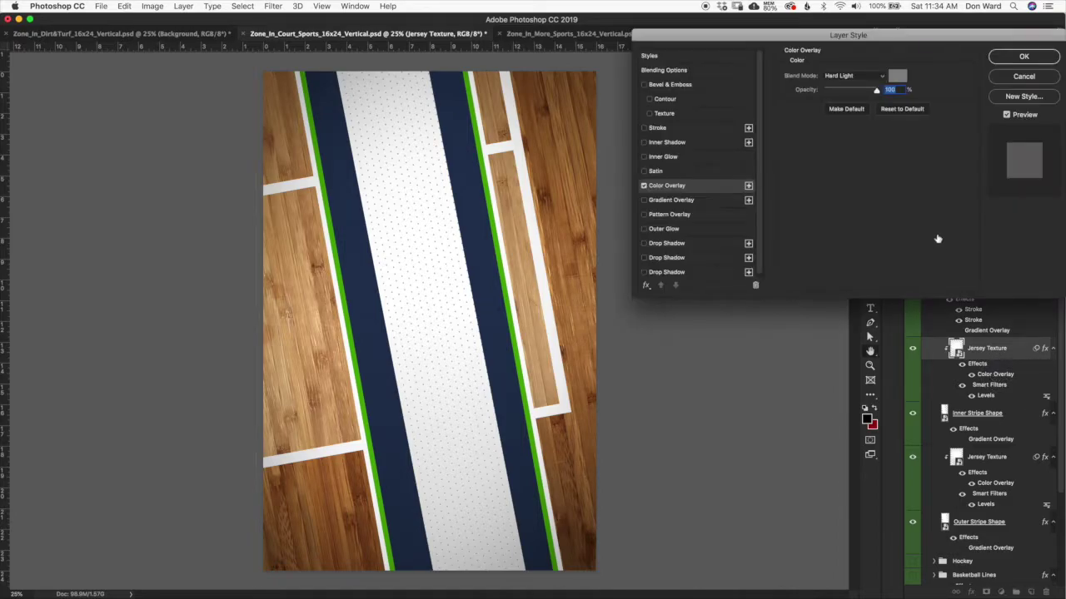
left_click(898, 77)
left_click(889, 255)
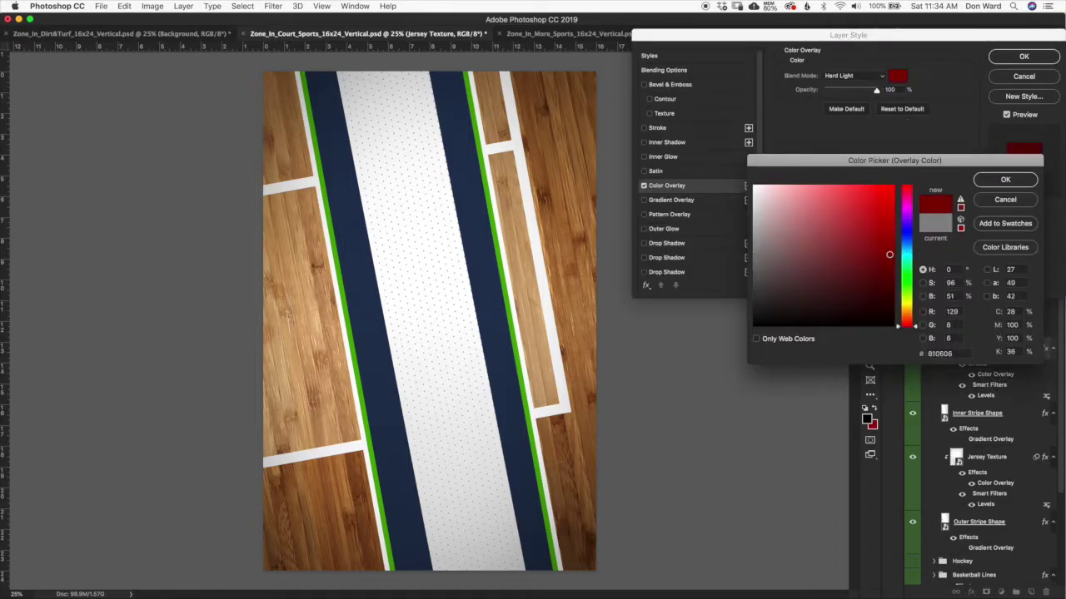
left_click(891, 272)
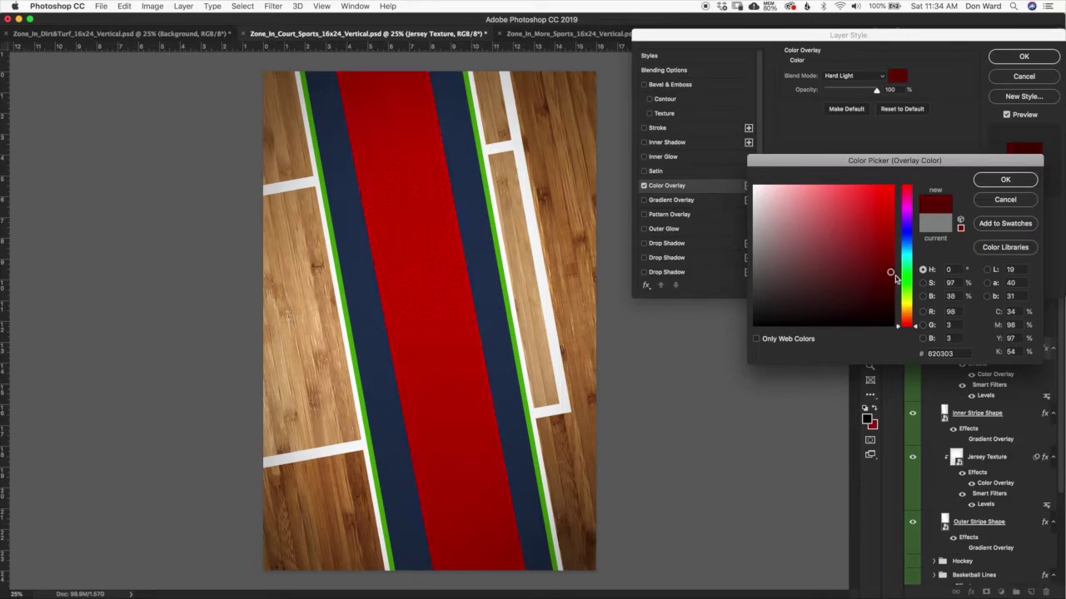
left_click(861, 258)
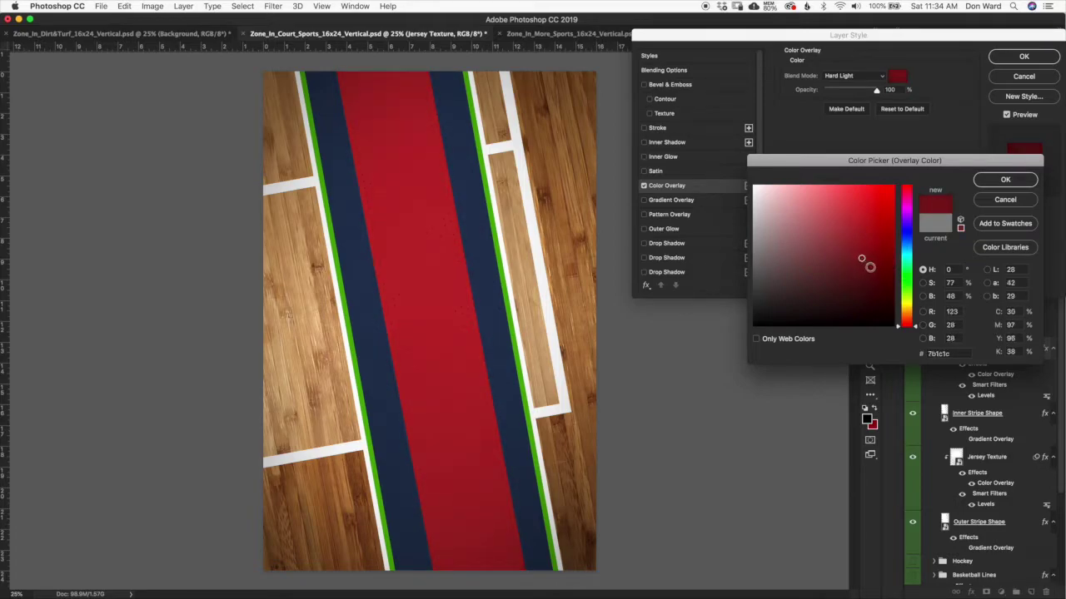
left_click(926, 227)
left_click(1004, 202)
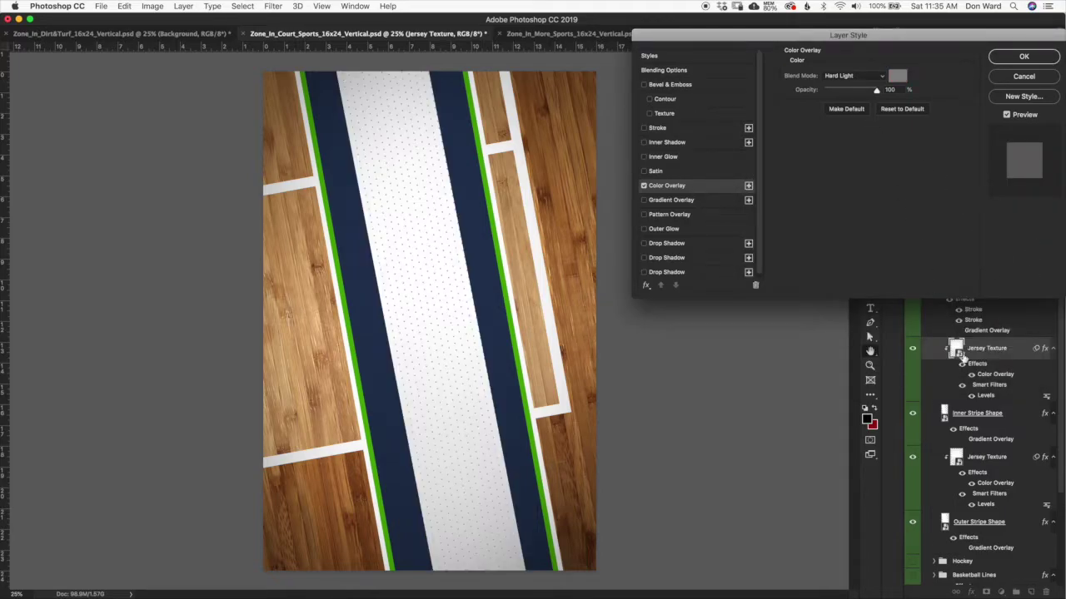
key("Return")
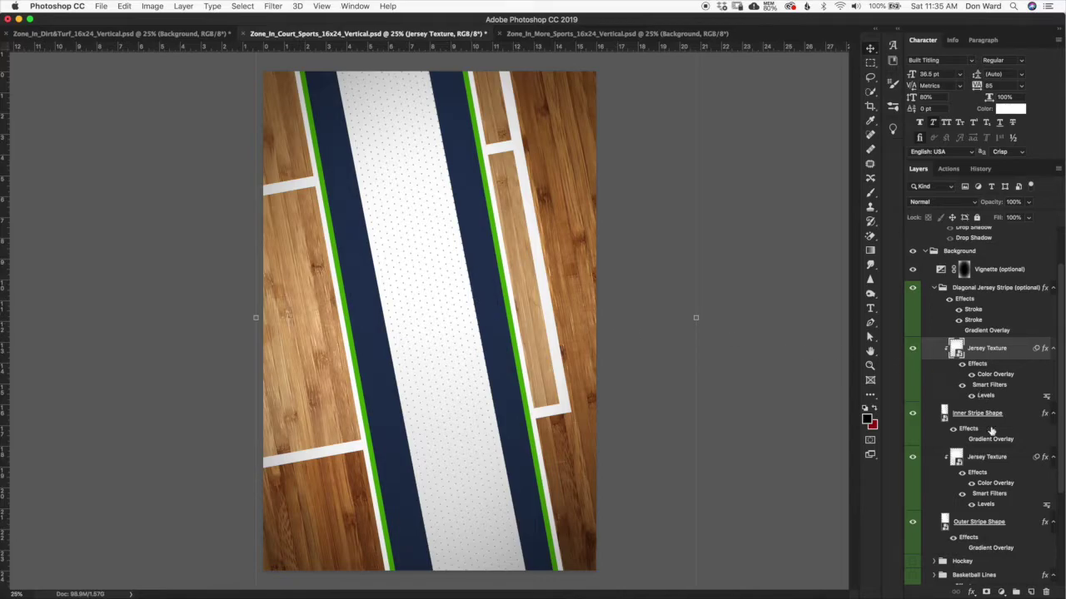
Step: Try blue #4f6b99 as the Color Overlay of the Jersey Texture layer above Outer Stripe Shape
left_click(991, 471)
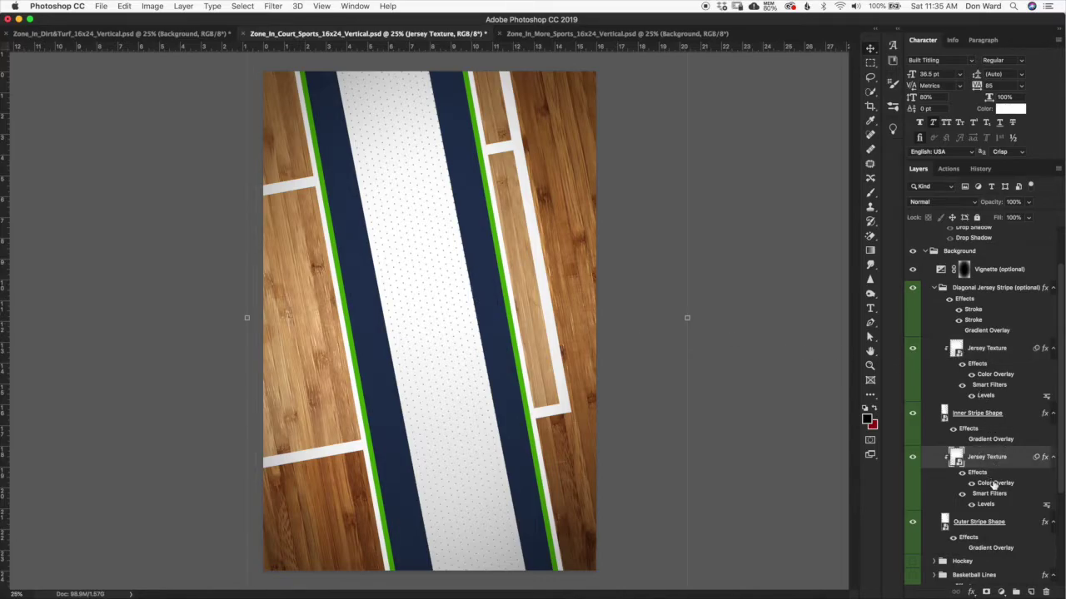
double_click(994, 484)
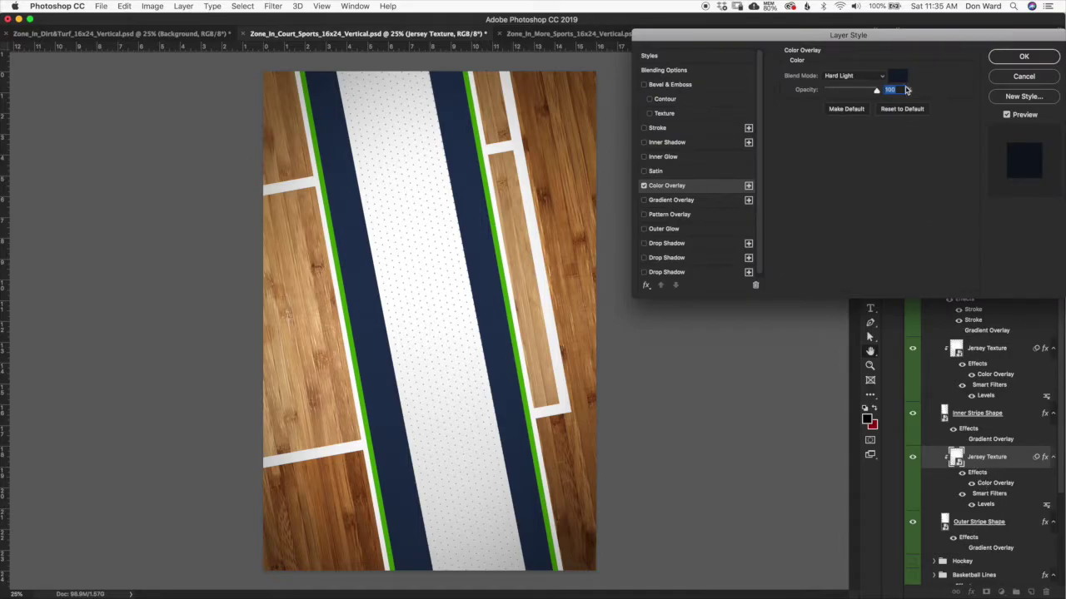
left_click(899, 76)
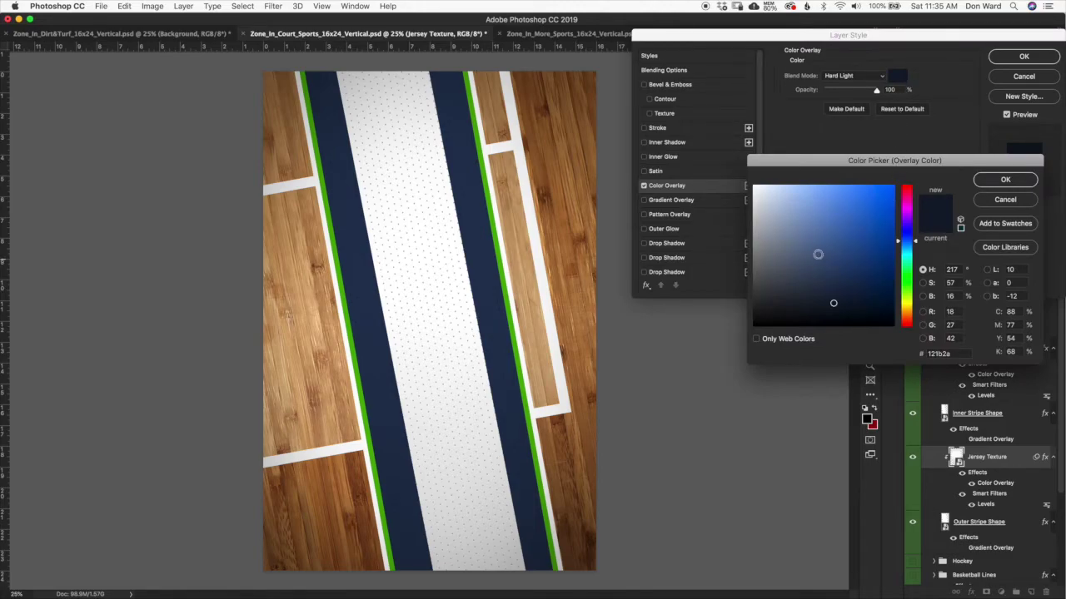
left_click(821, 241)
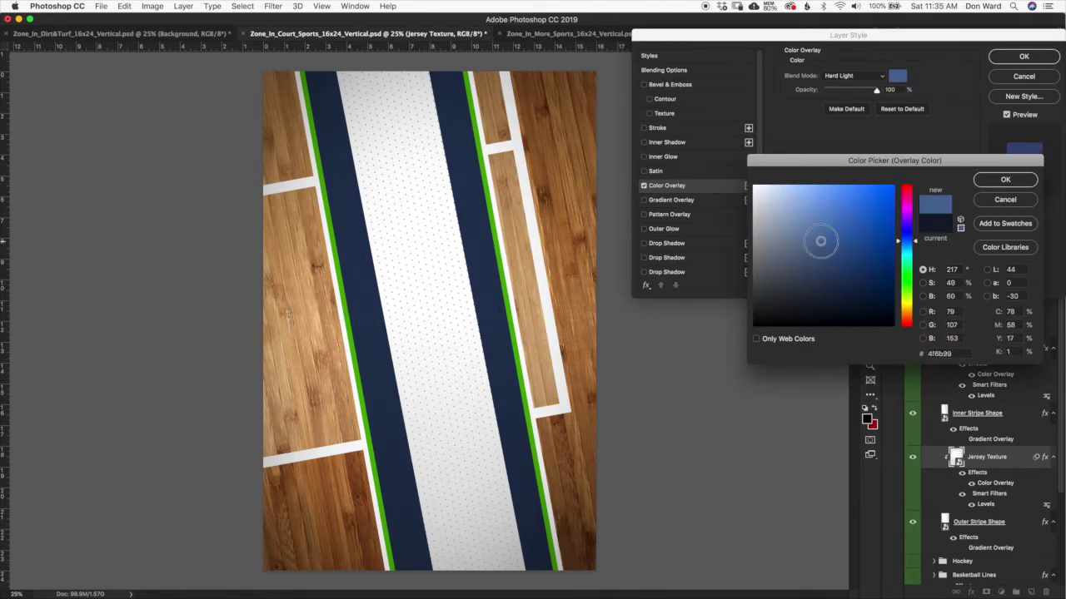
left_click(1005, 200)
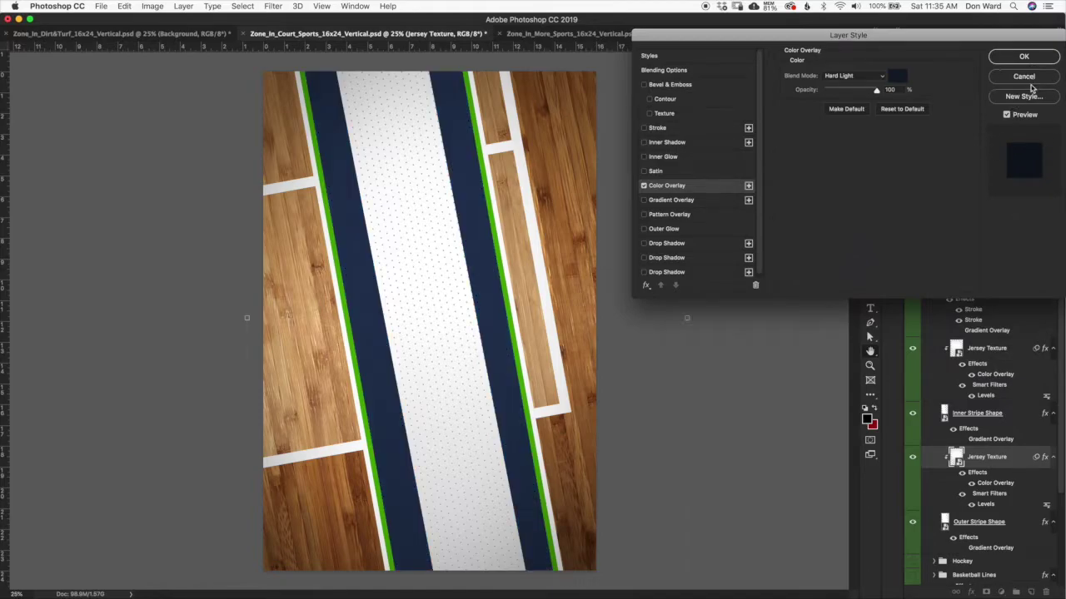
left_click(1029, 80)
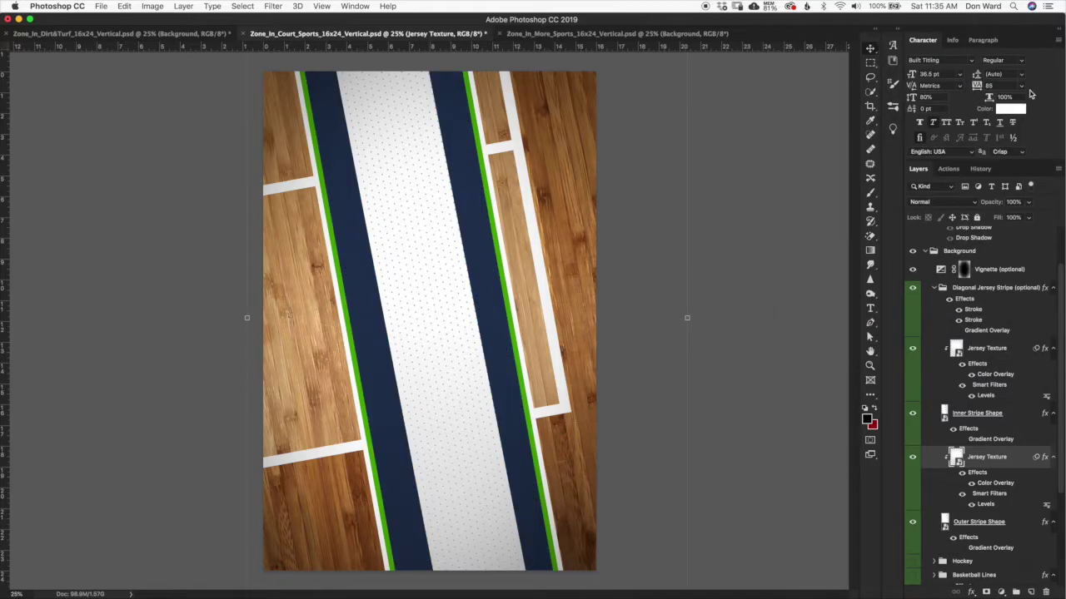
Step: Collapse and hide the Diagonal Jersey Stripe group, and show the Basketball Lines group instead of Volleyball Lines
left_click(934, 288)
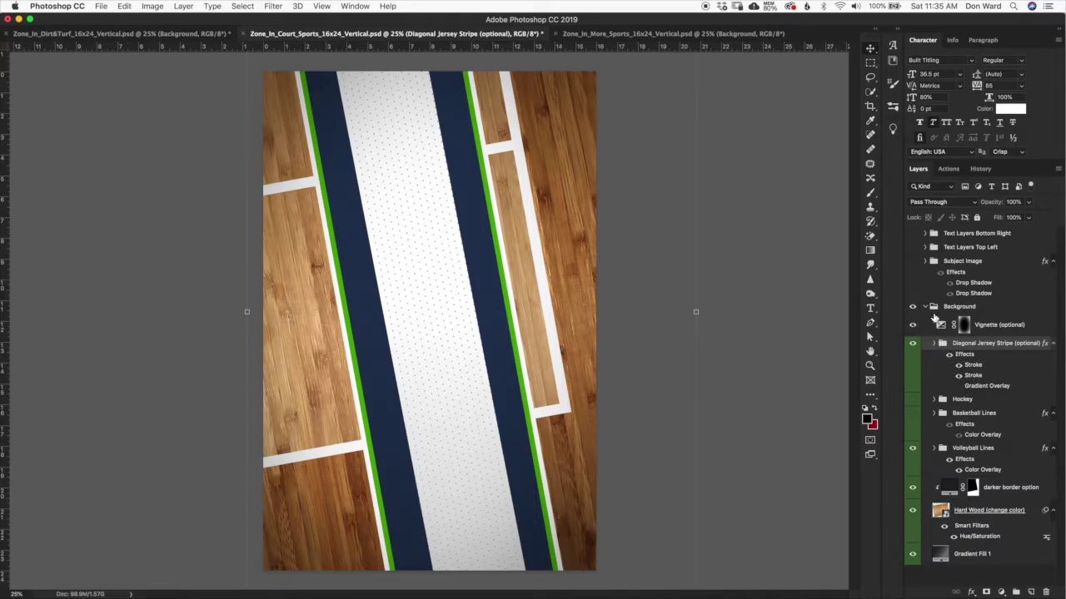
left_click(912, 343)
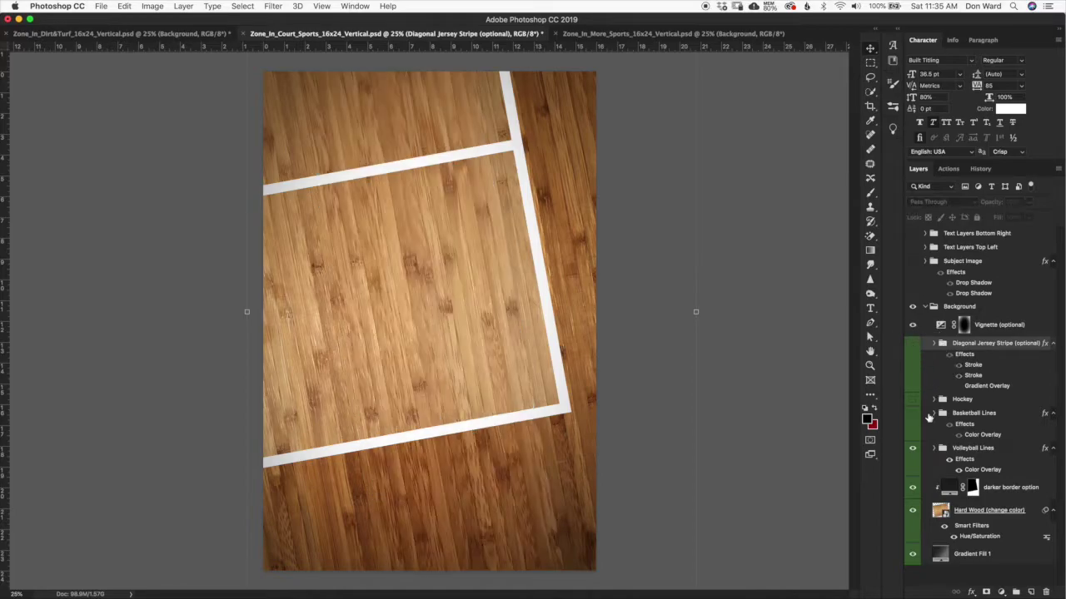
left_click(913, 448)
left_click(912, 414)
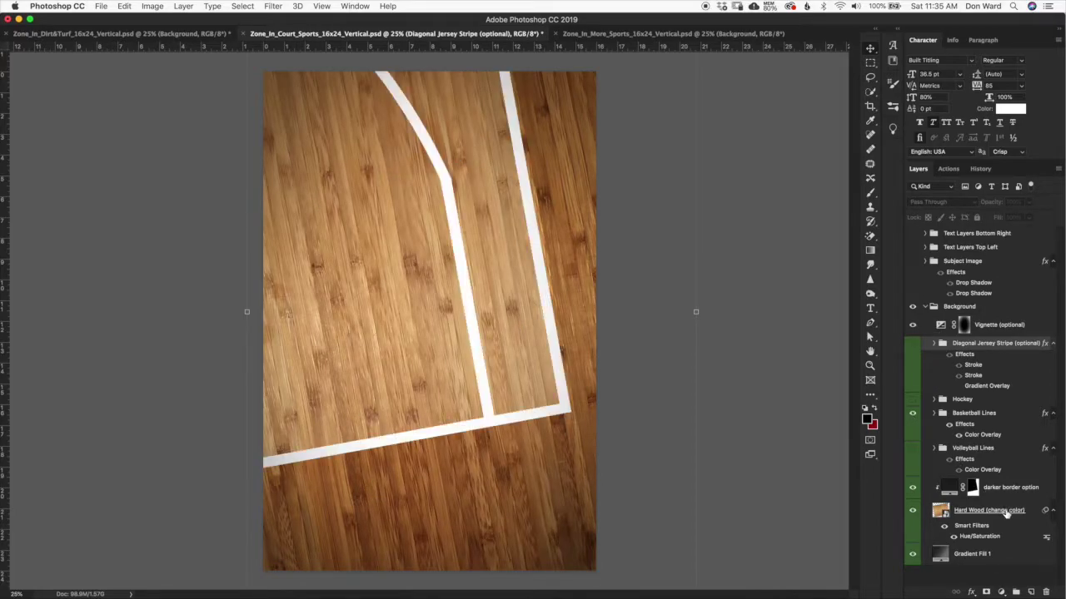
Step: Show the Text Layers Bottom Right, Text Layers Top Left and Subject Image groups
left_click(912, 233)
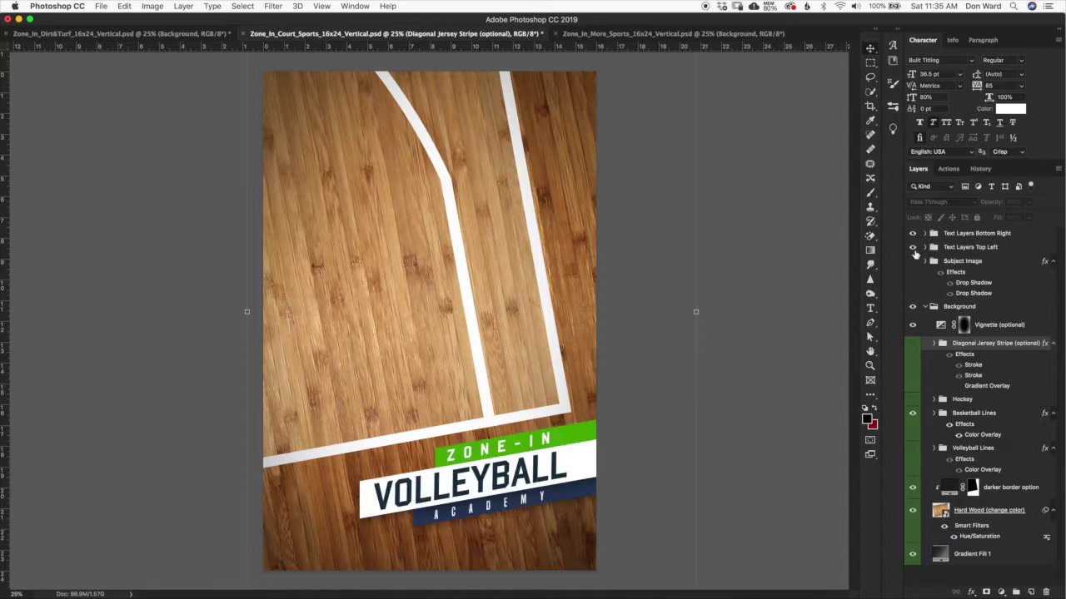
left_click(913, 247)
left_click(912, 261)
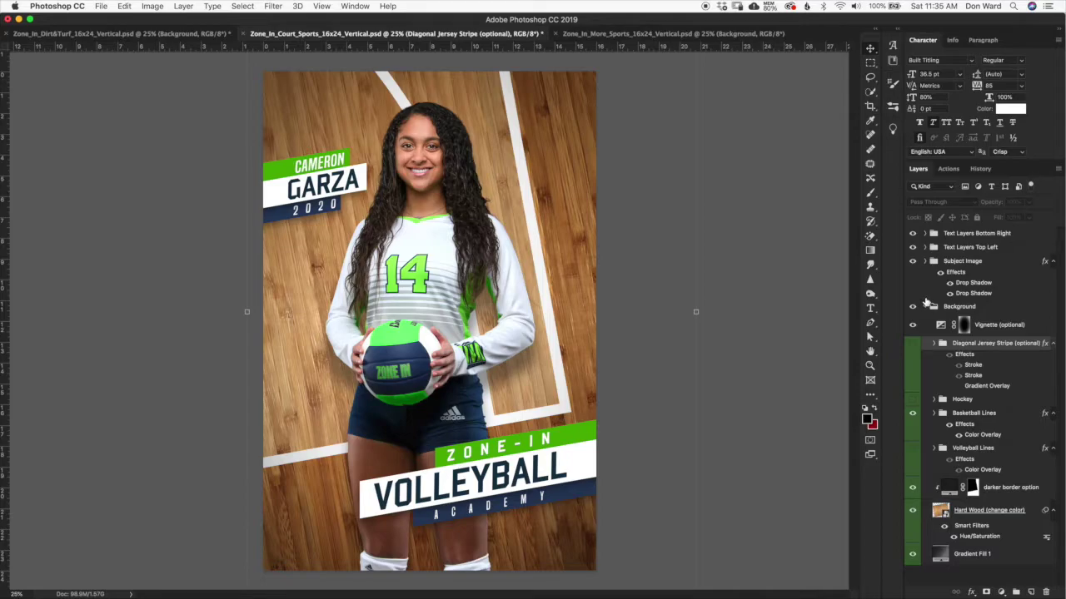
Step: Compare the poster with and without the Diagonal Jersey Stripe group, leave it shown, and replace Basketball Lines with Volleyball Lines
left_click(912, 343)
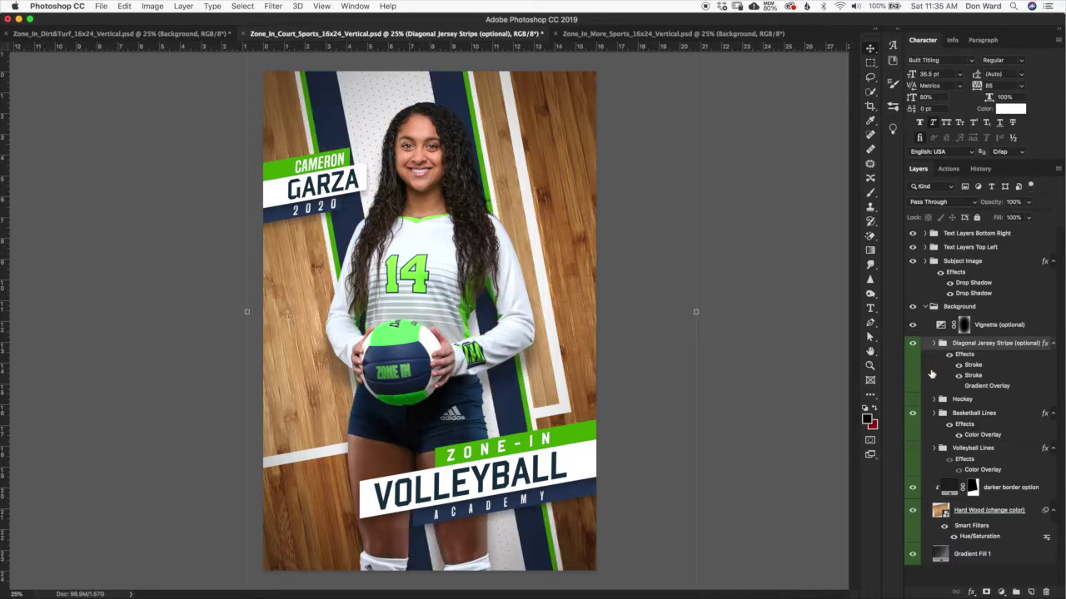
left_click(912, 344)
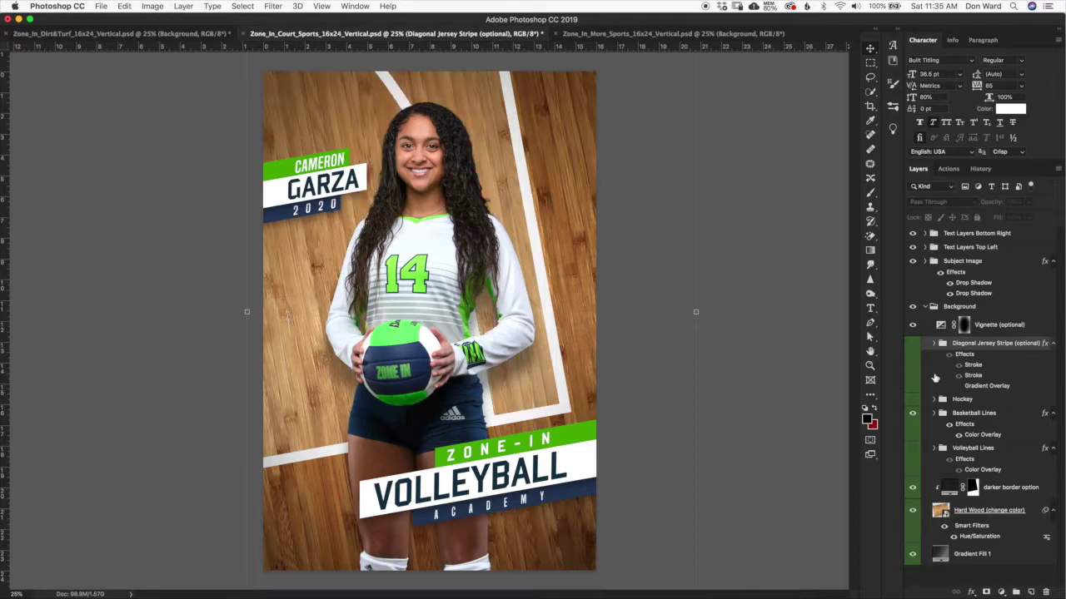
left_click(913, 343)
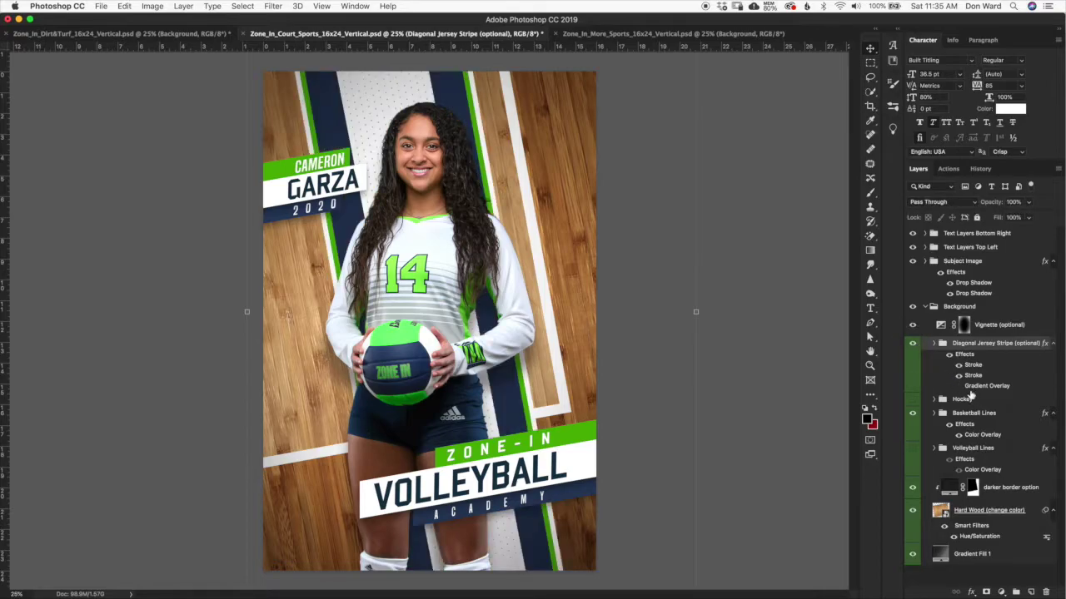
left_click(913, 413)
left_click(912, 448)
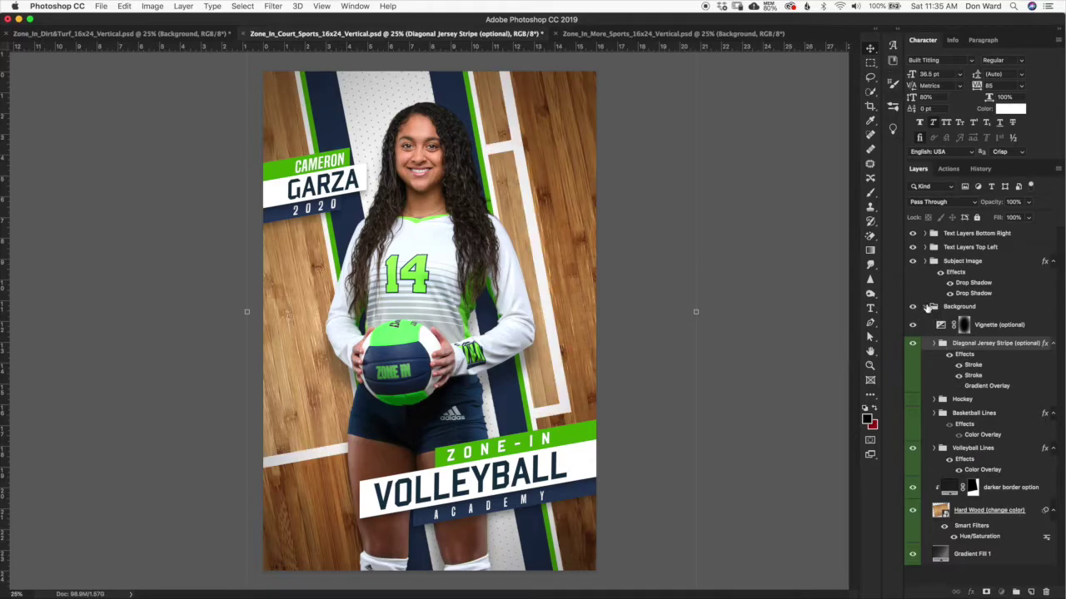
Step: Collapse the Background group and look briefly inside the Subject Image group
left_click(930, 307)
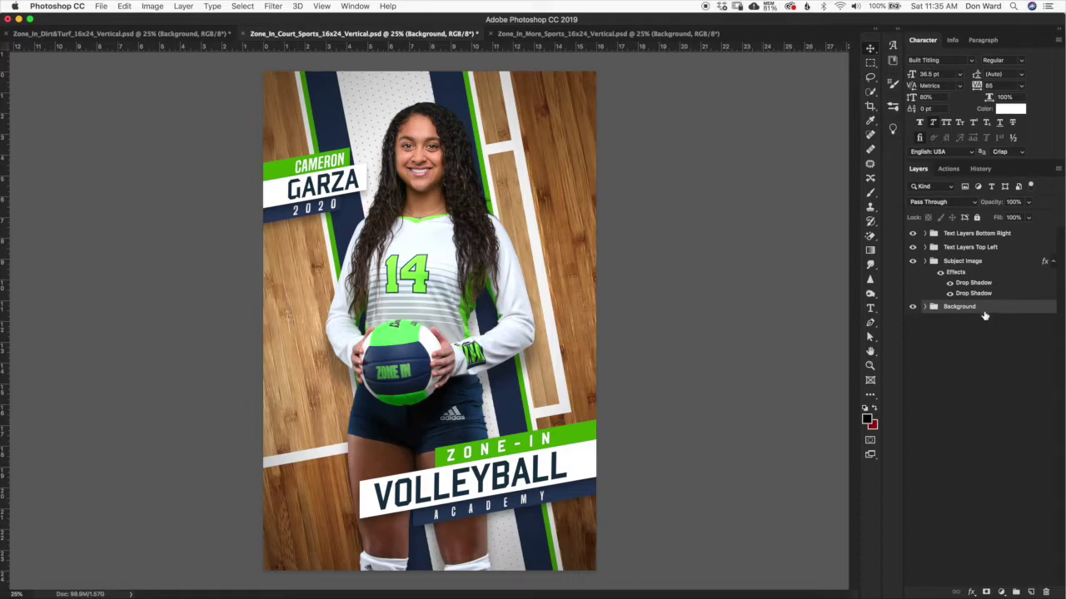
left_click(982, 265)
left_click(926, 261)
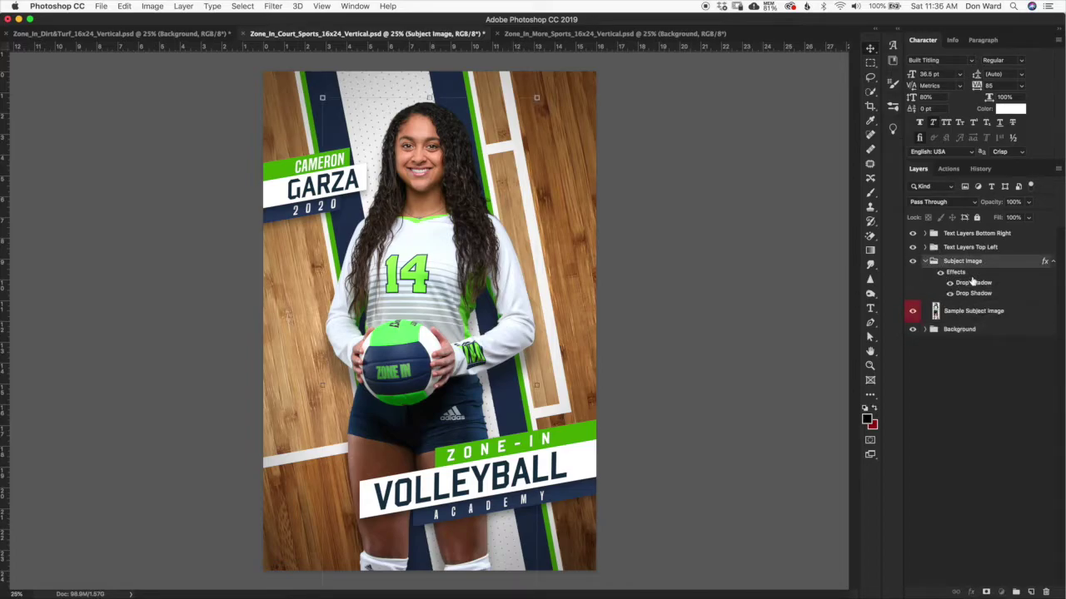
left_click(926, 261)
Step: Expand the Text Layers Top Left group and select its Last Name and Middle Stripe layers in turn
left_click(970, 247)
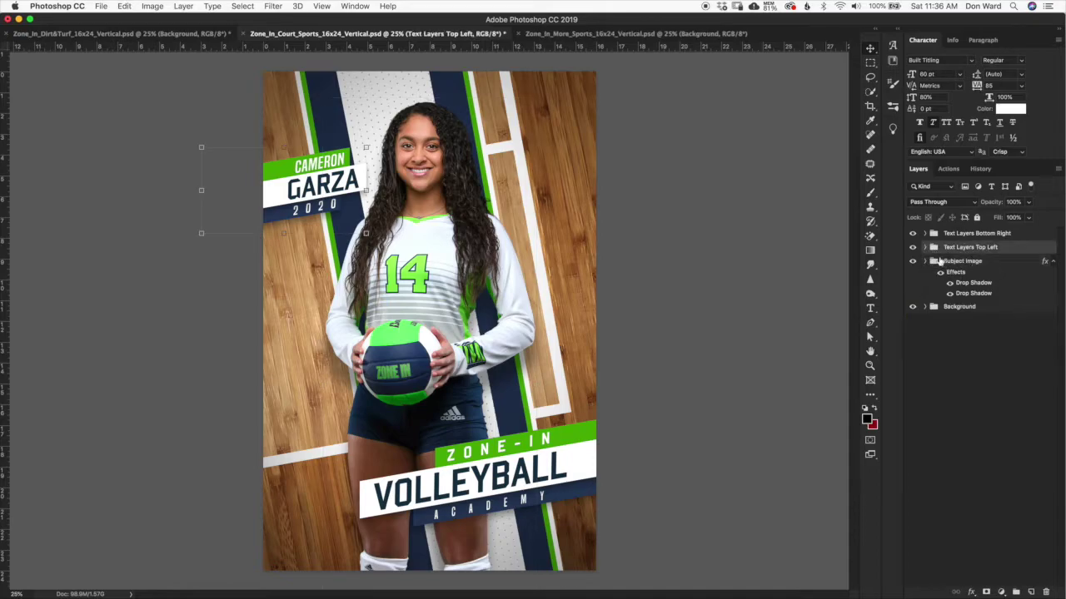
left_click(925, 248)
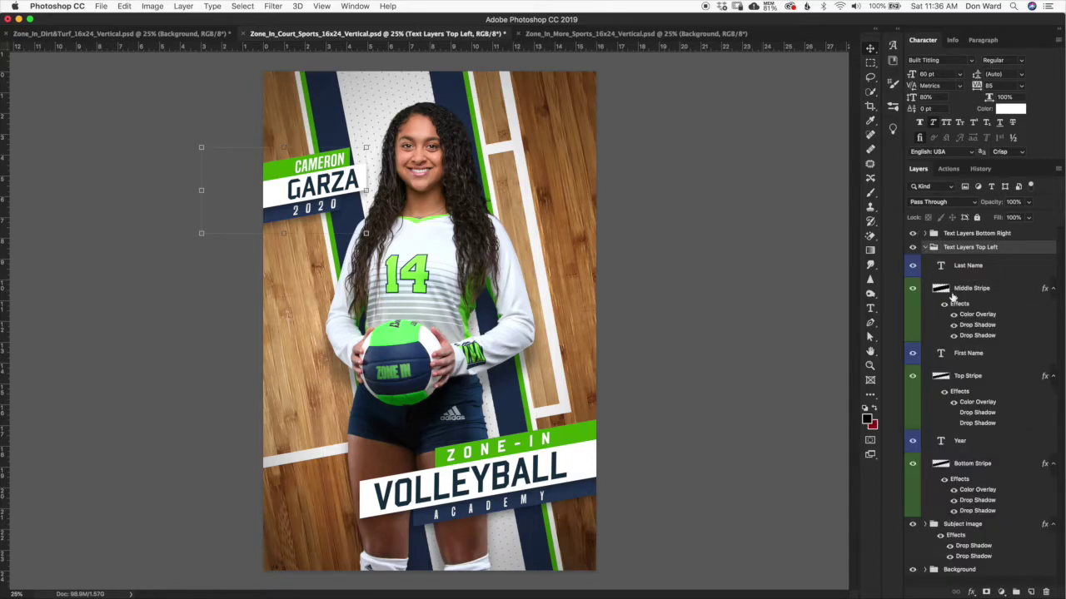
left_click(989, 268)
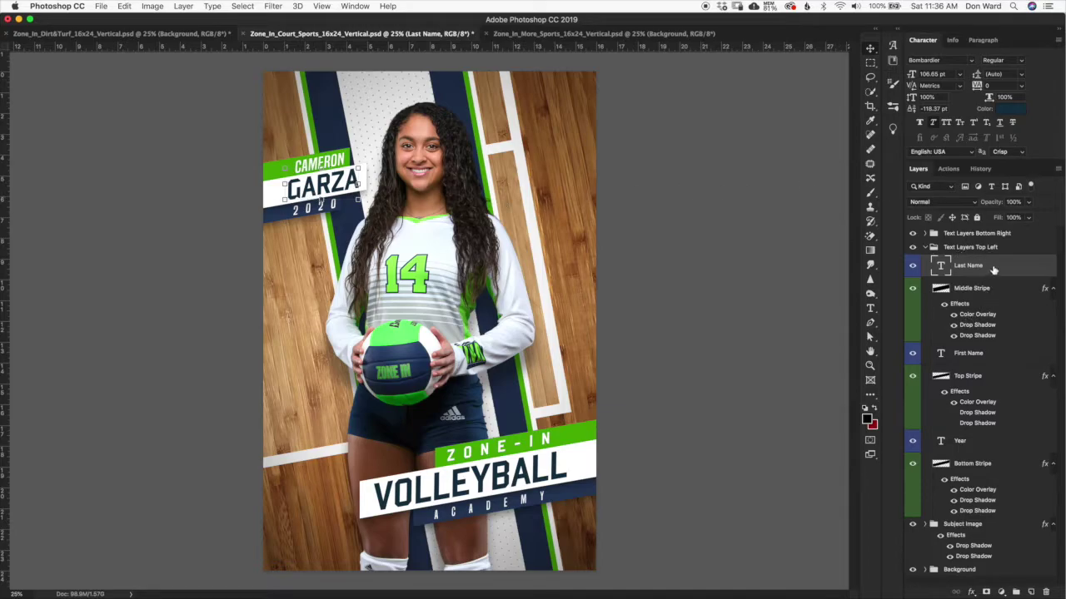
left_click(996, 291)
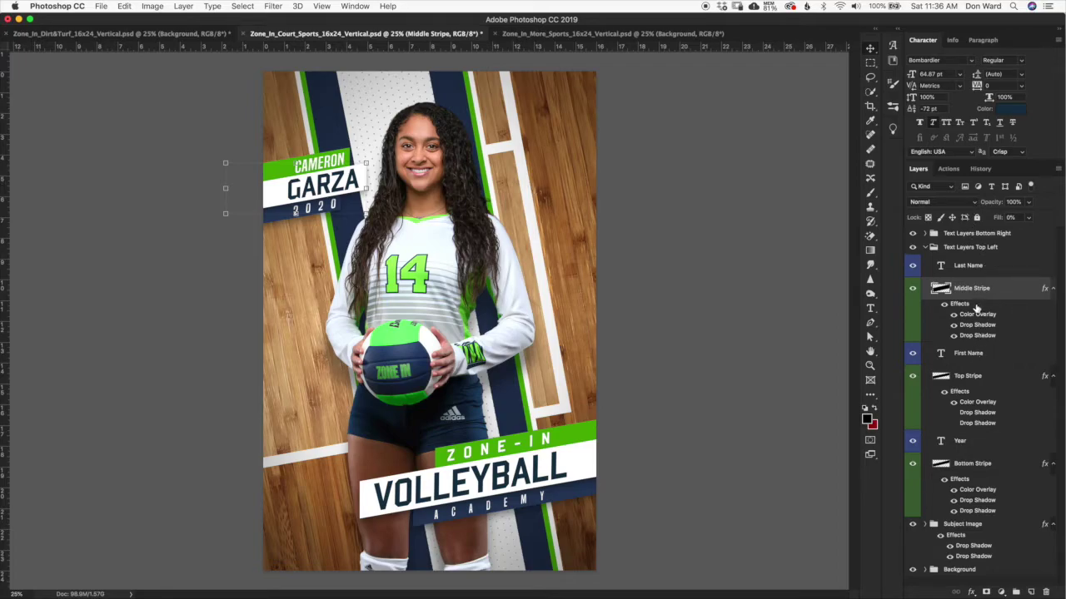
Step: Try blue #3476a3 as the text color of the Last Name layer, and undo it
left_click(974, 266)
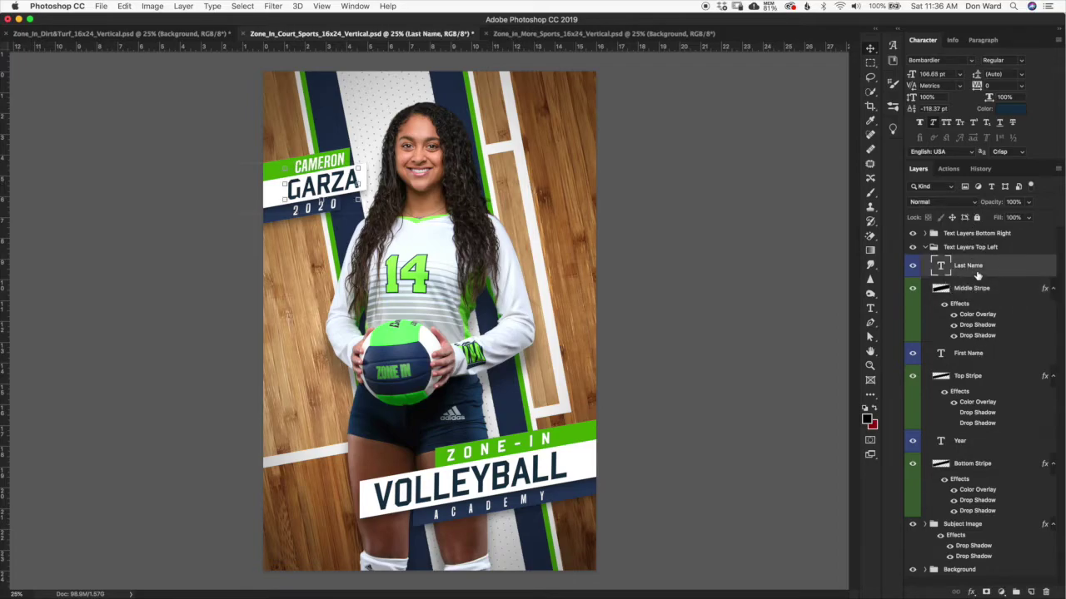
left_click(1008, 109)
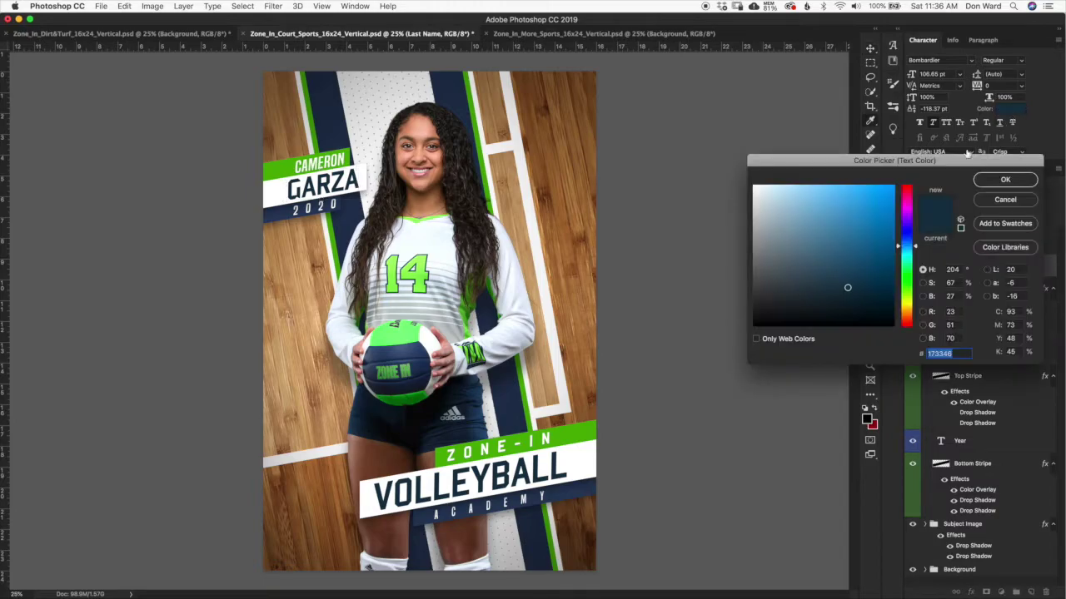
left_click(848, 235)
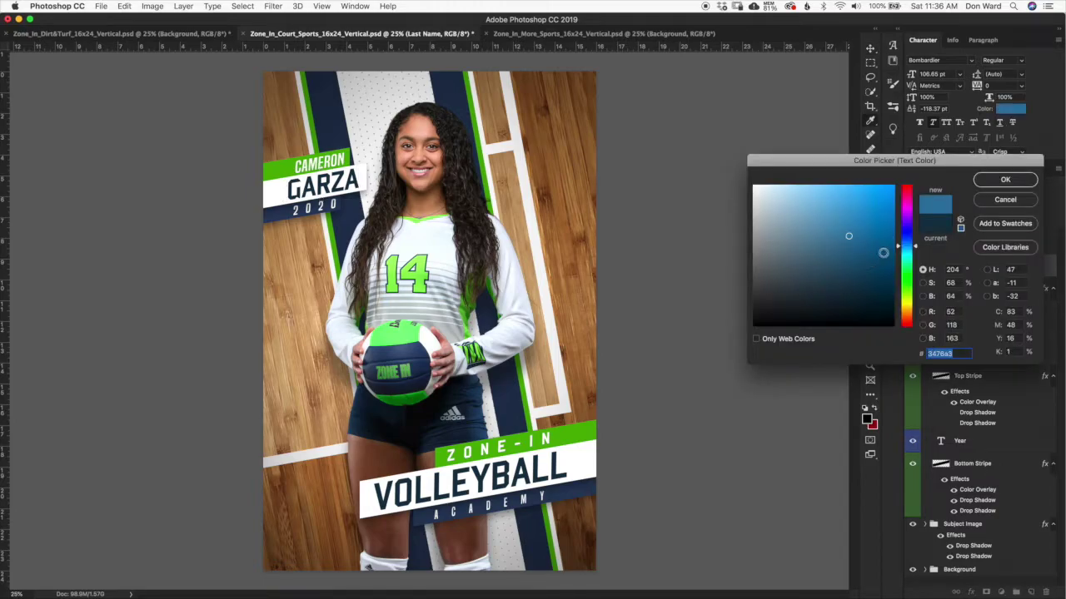
left_click(1006, 180)
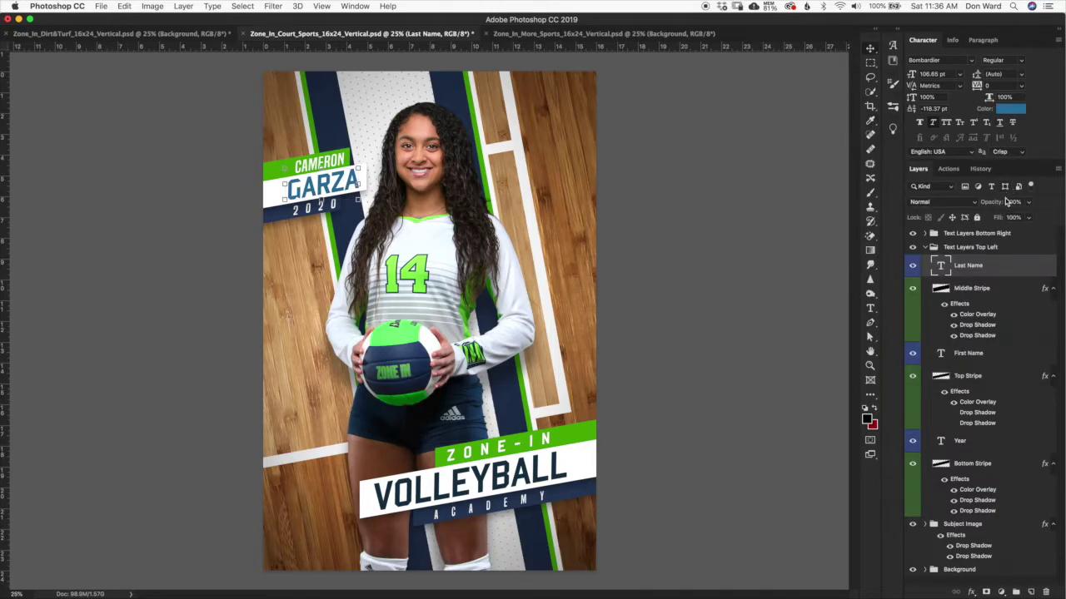
key("super+z")
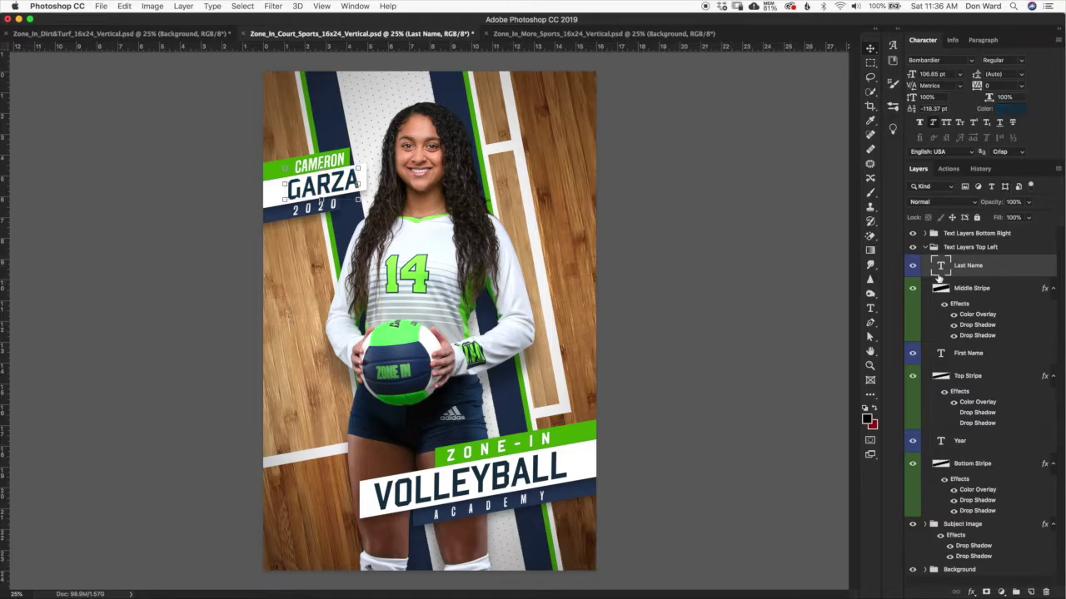
Step: Try red #b71818 as the Color Overlay of the Middle Stripe in Text Layers Top Left, and cancel it
left_click(983, 290)
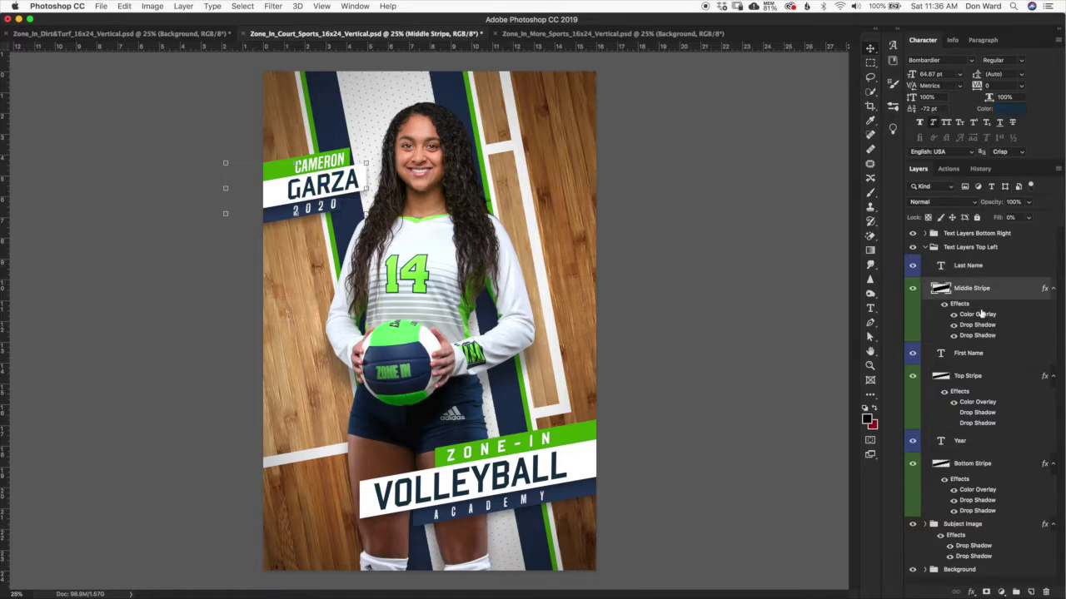
double_click(982, 314)
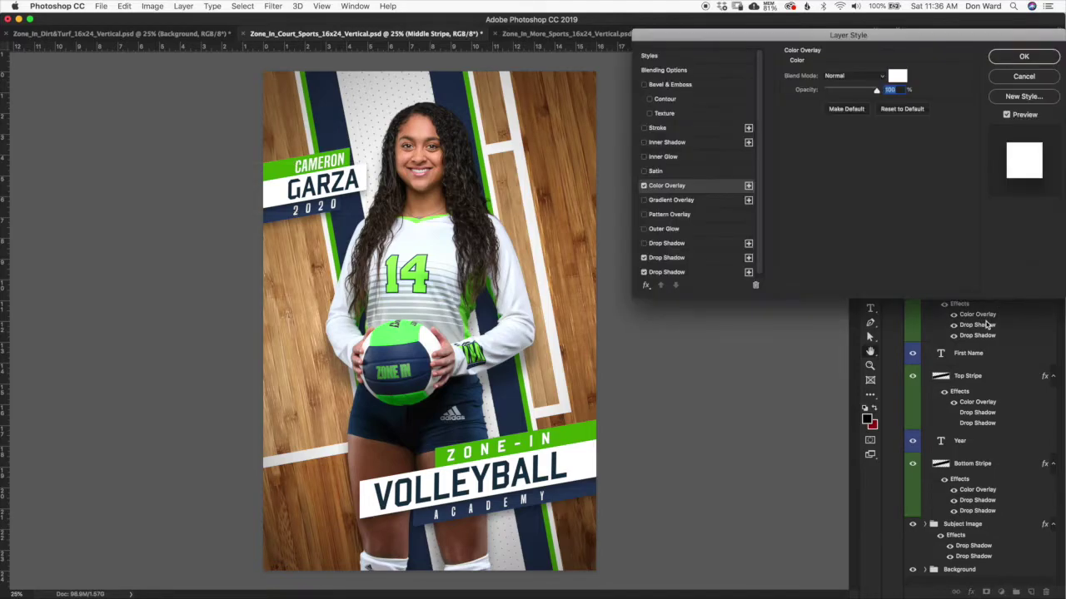
left_click(897, 76)
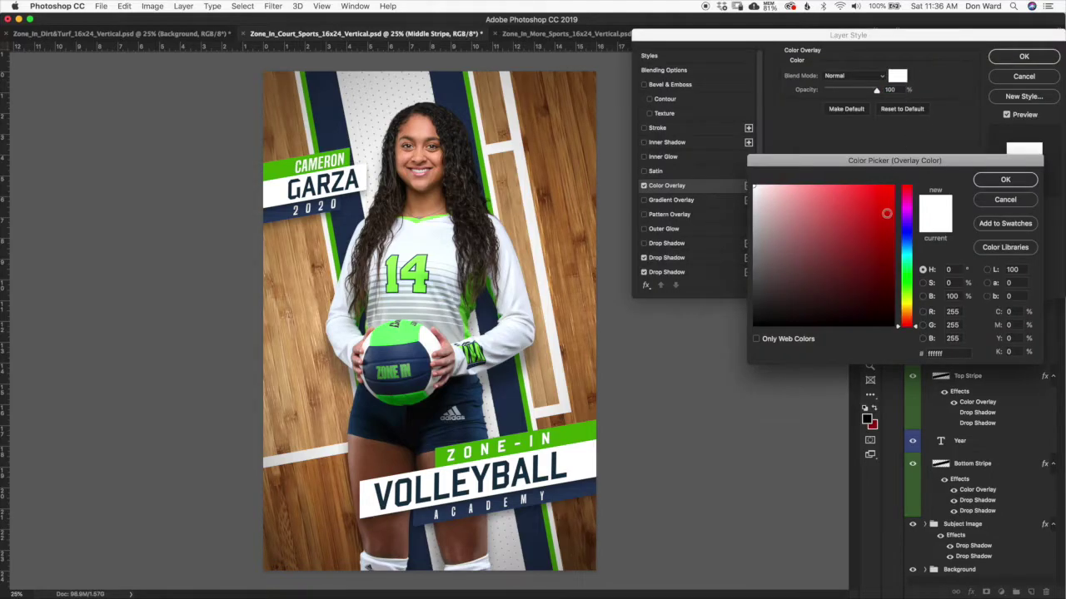
left_click(874, 228)
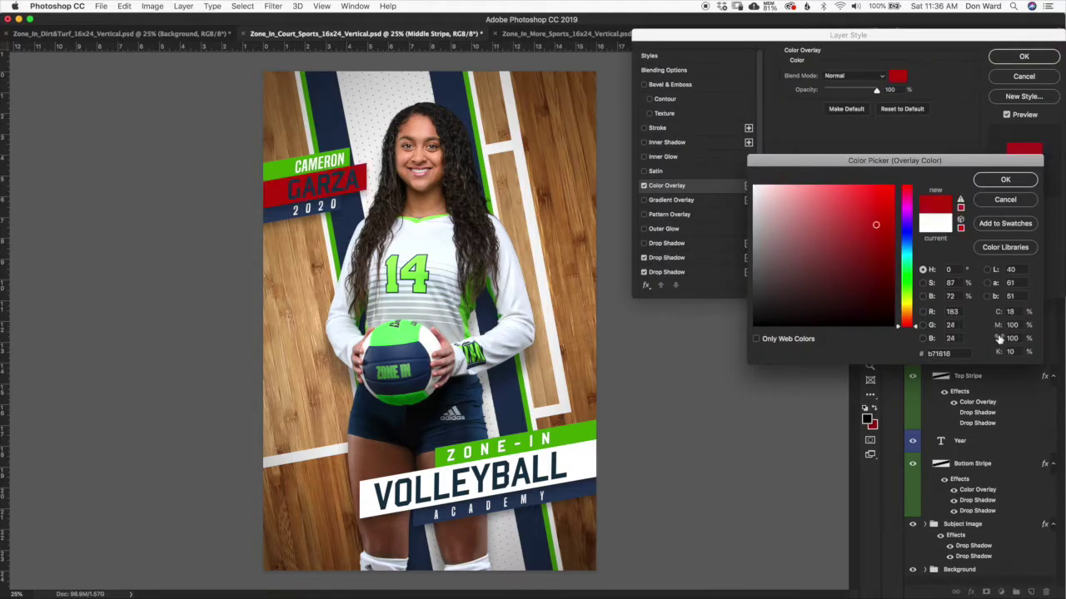
left_click(1026, 202)
left_click(1025, 76)
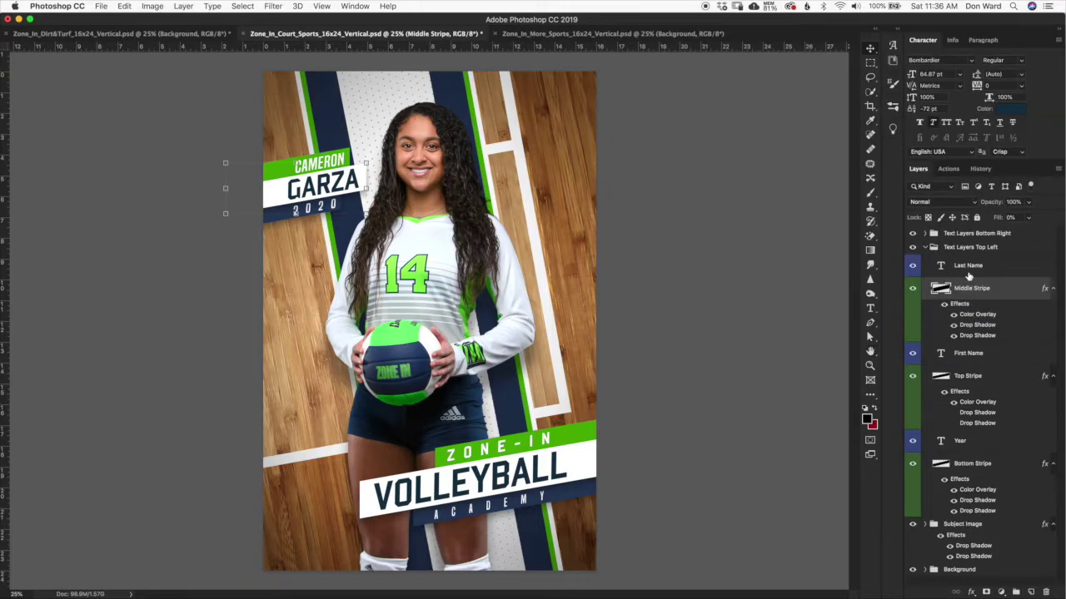
Step: Go through the First Name, Top Stripe, Year and Bottom Stripe layers of Text Layers Top Left by selecting each
left_click(994, 358)
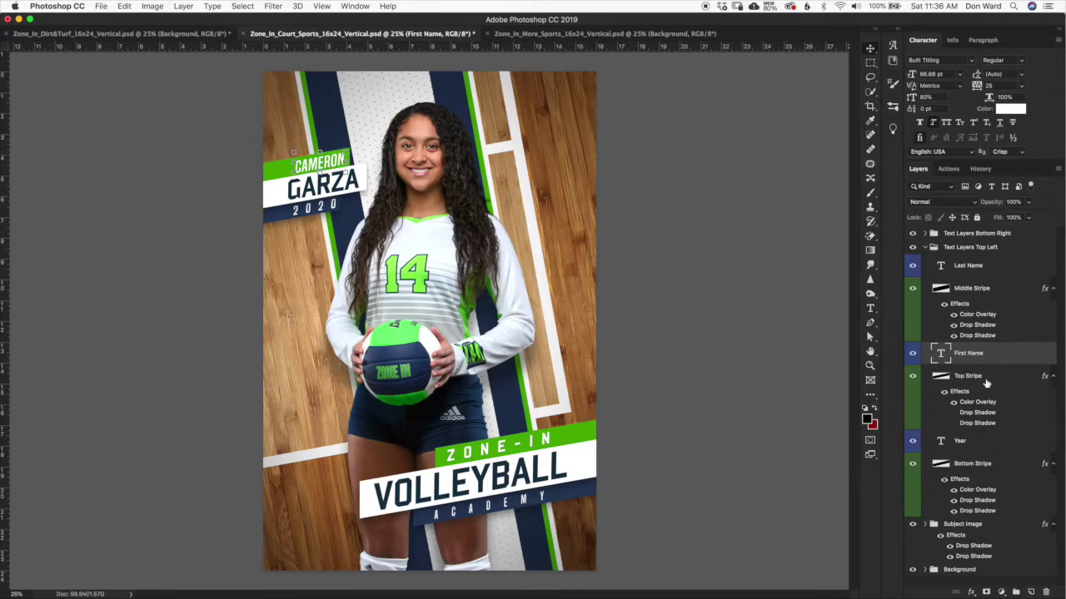
left_click(982, 379)
left_click(977, 362)
left_click(980, 388)
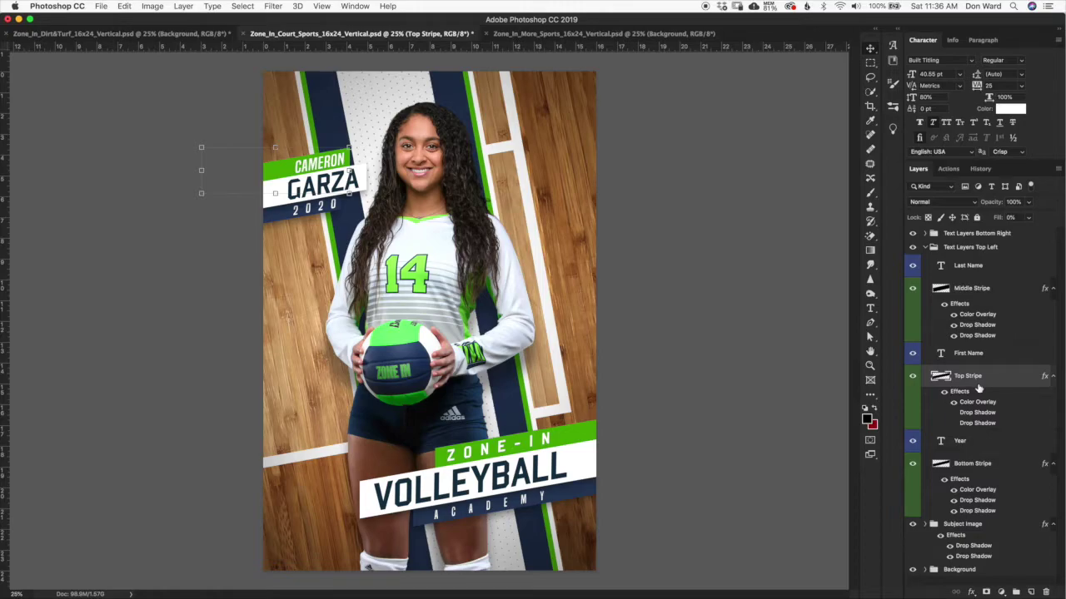
left_click(981, 443)
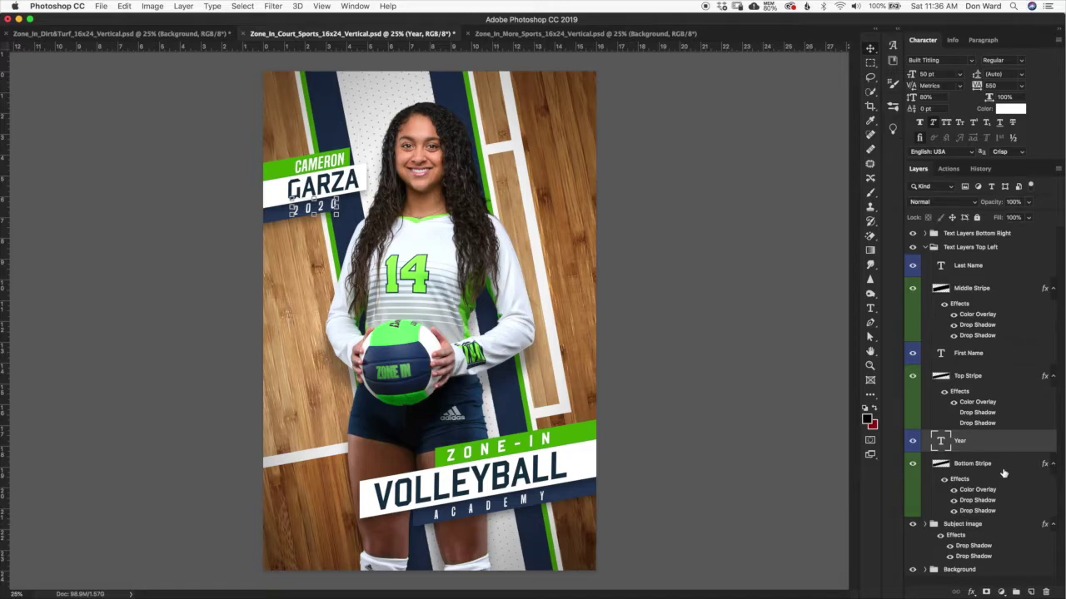
left_click(997, 472)
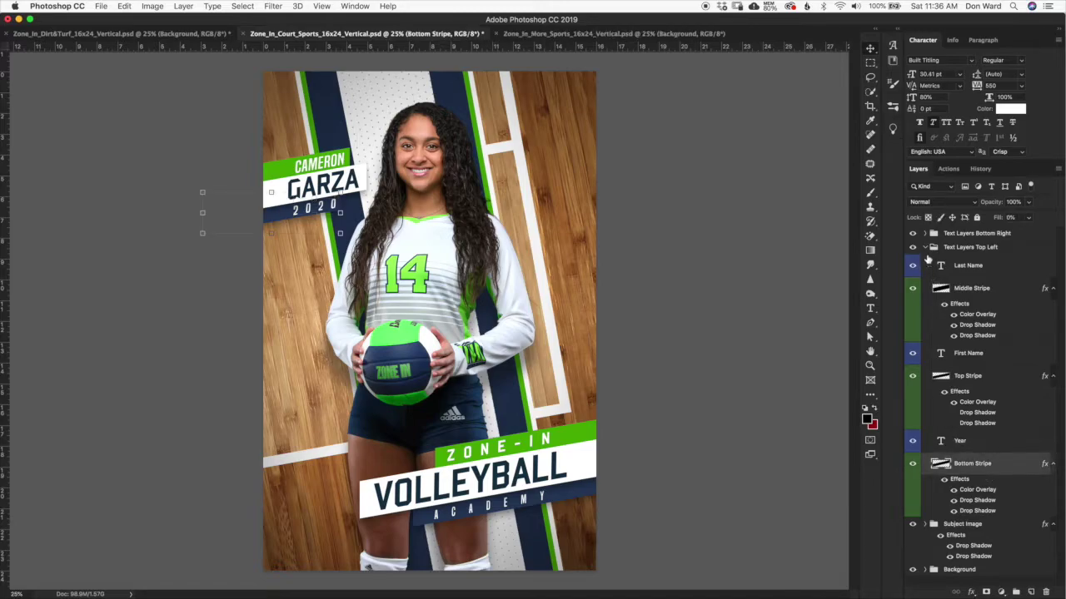
Step: Switch from the Top Left to the Bottom Right text group and select its Middle, Top and Bottom Text Option and Middle Stripe layers
left_click(924, 248)
left_click(946, 236)
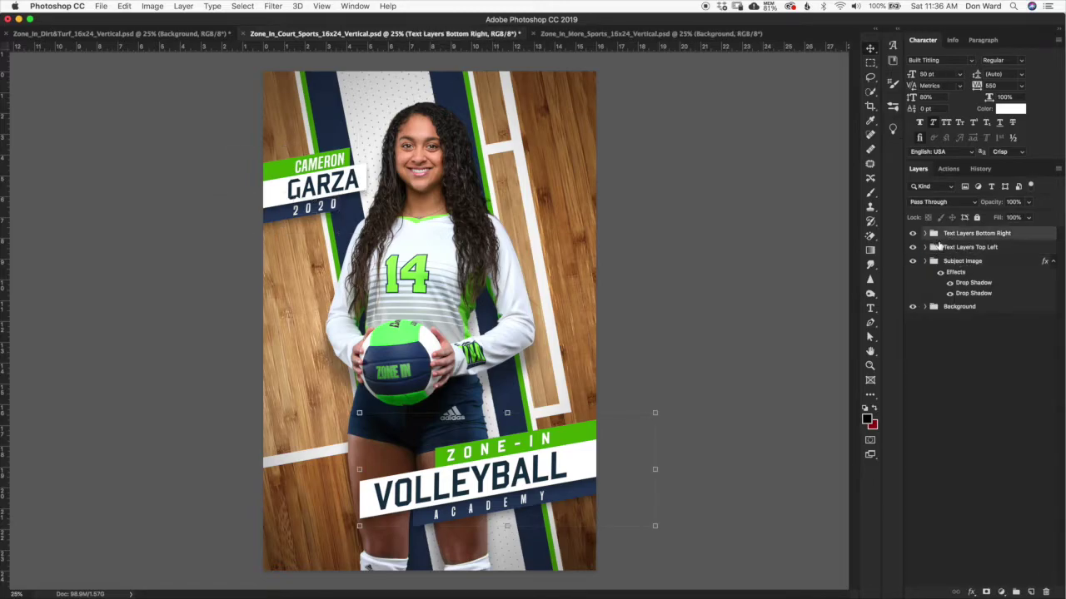
left_click(925, 233)
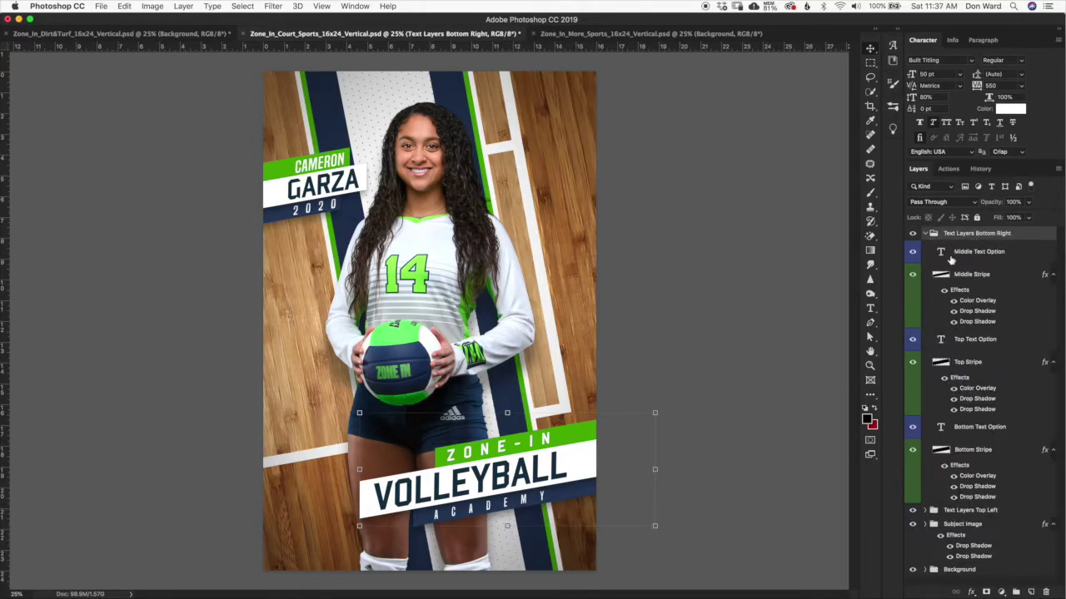
left_click(983, 255)
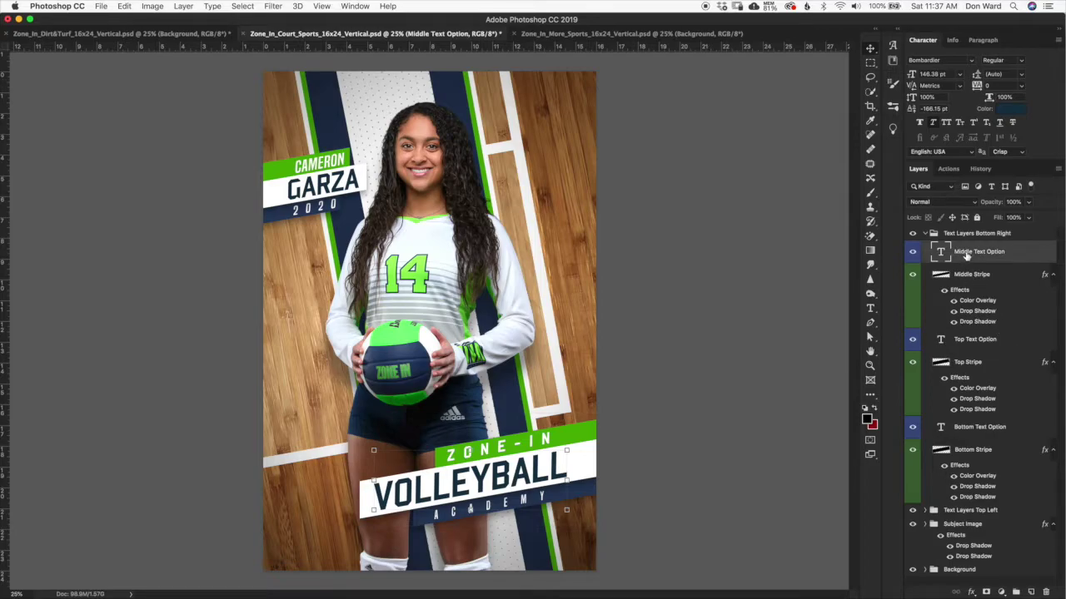
left_click(986, 348)
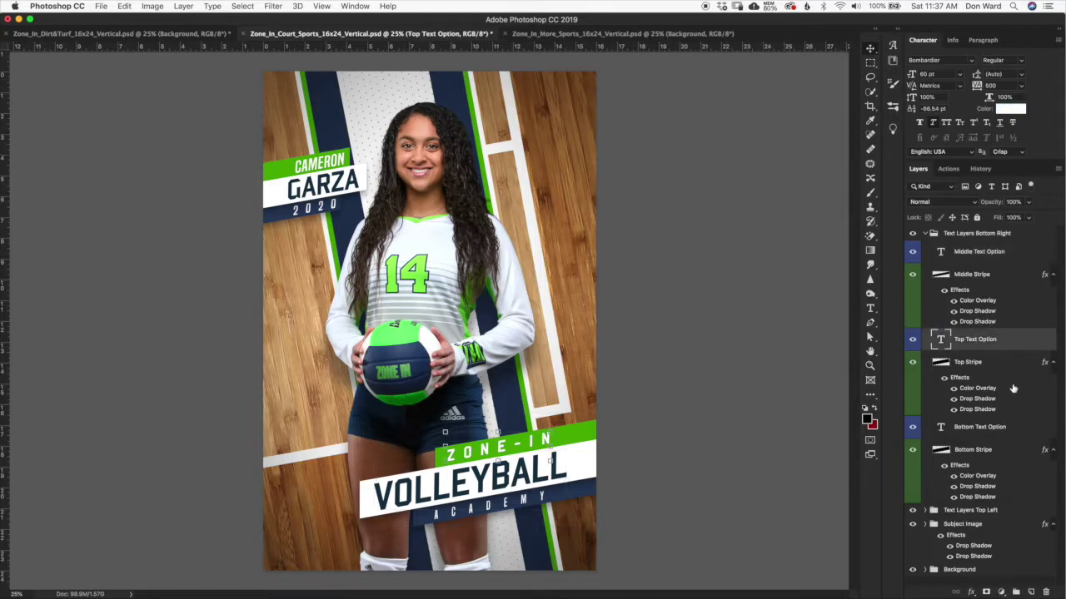
left_click(980, 428)
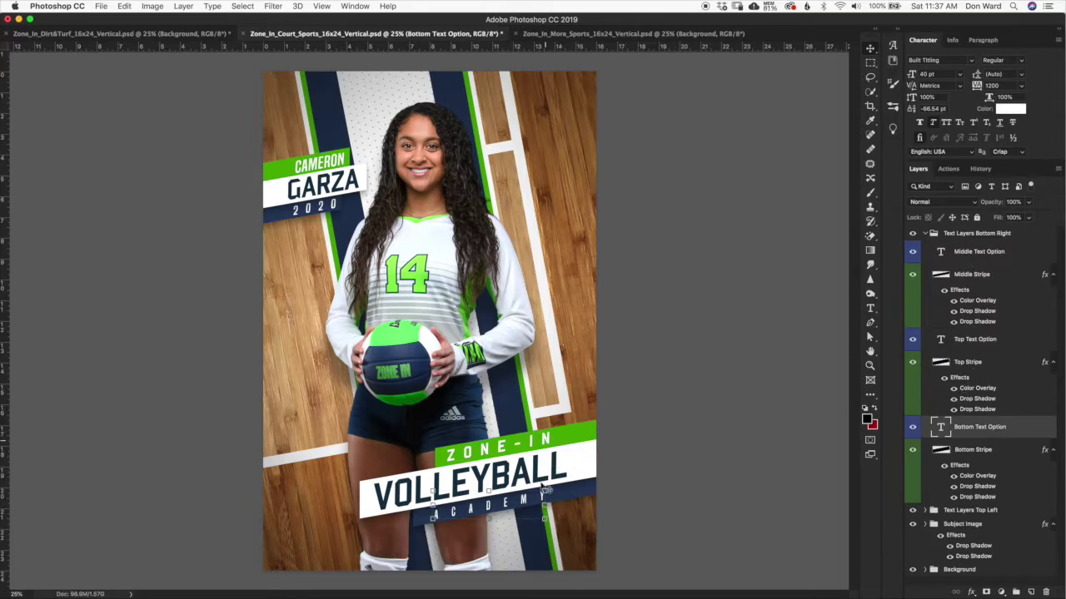
left_click(981, 271)
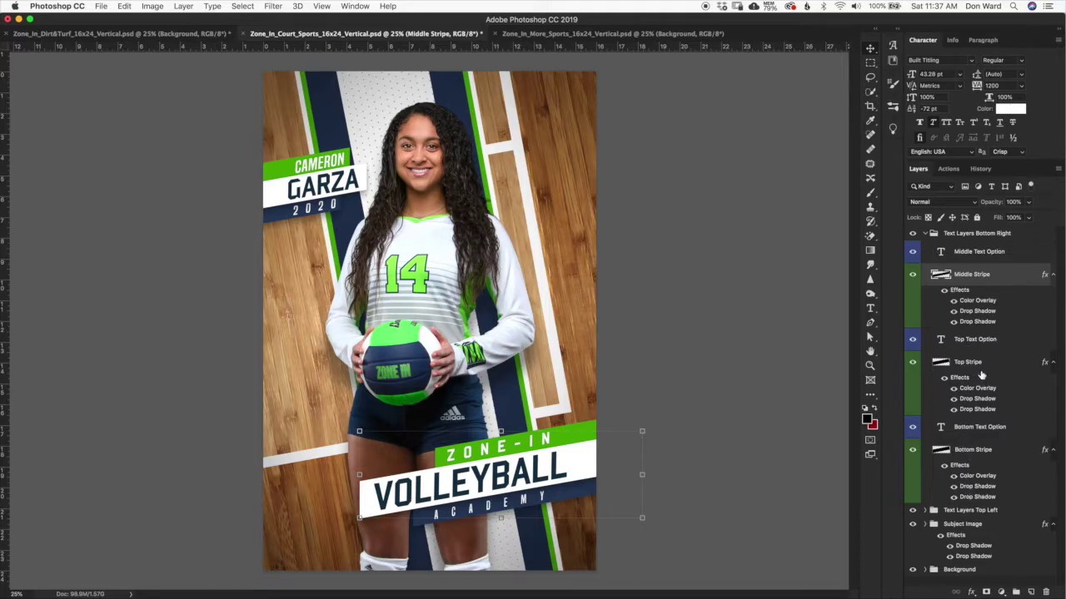
Step: Collapse the Bottom Right text group, switch to Zone_In_Dirt&Turf_16x24_Vertical.psd and expand its Background group
left_click(981, 344)
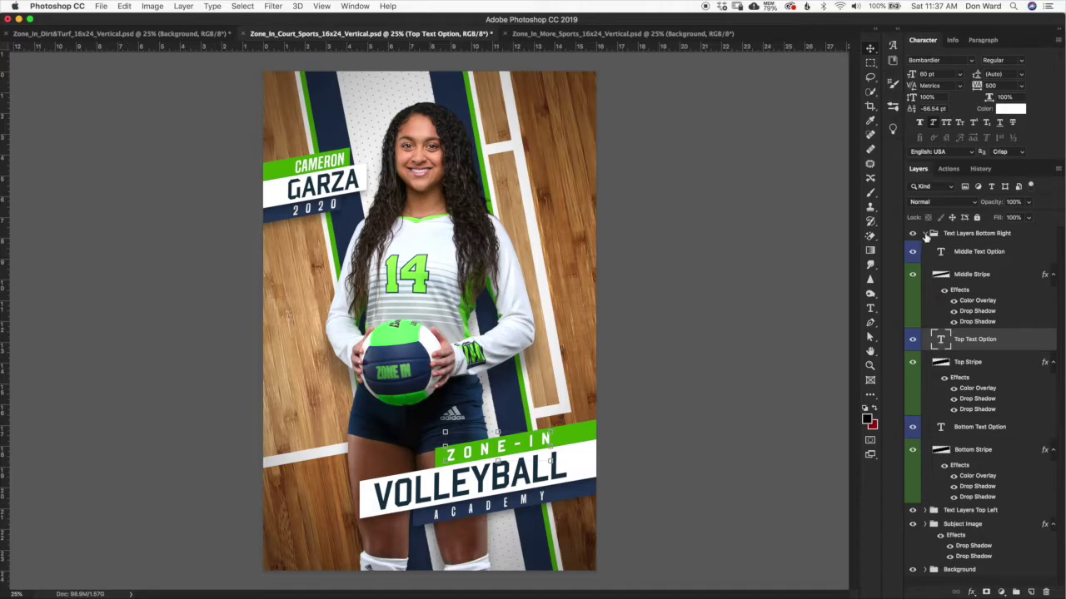
left_click(925, 235)
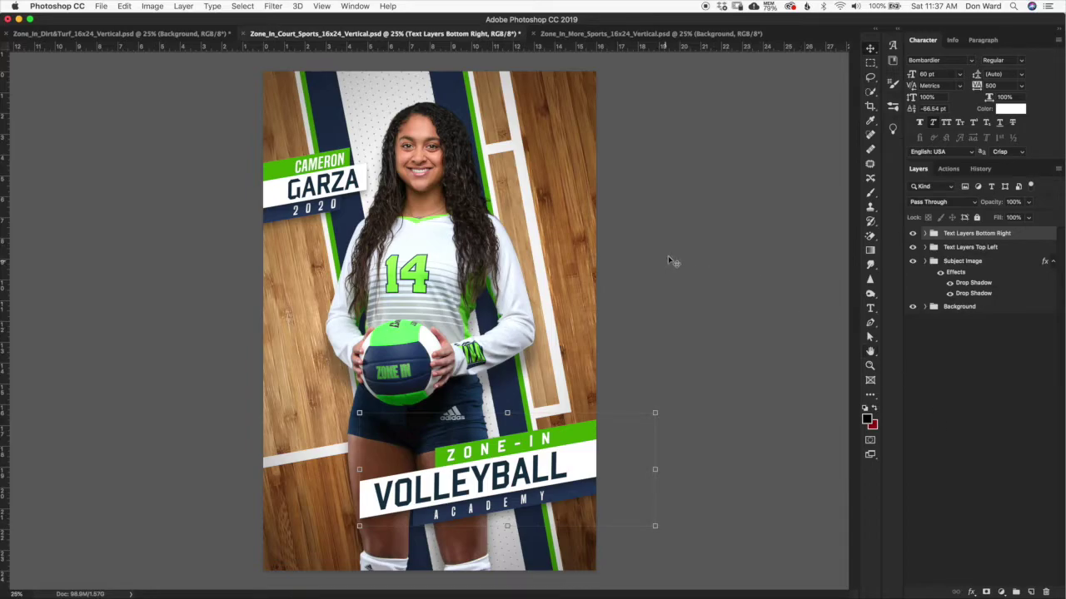
left_click(155, 35)
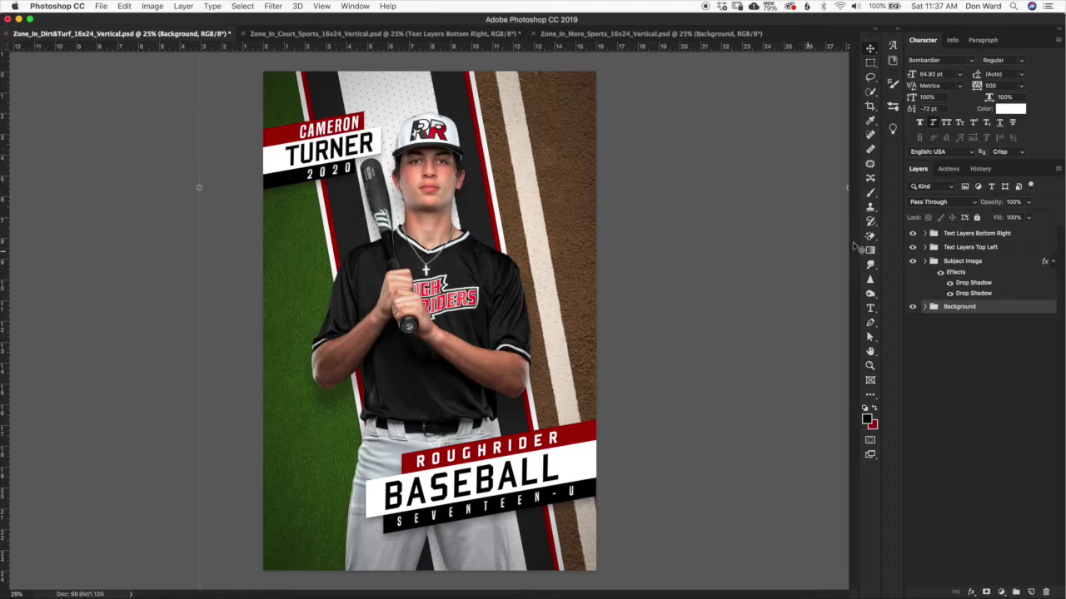
left_click(924, 306)
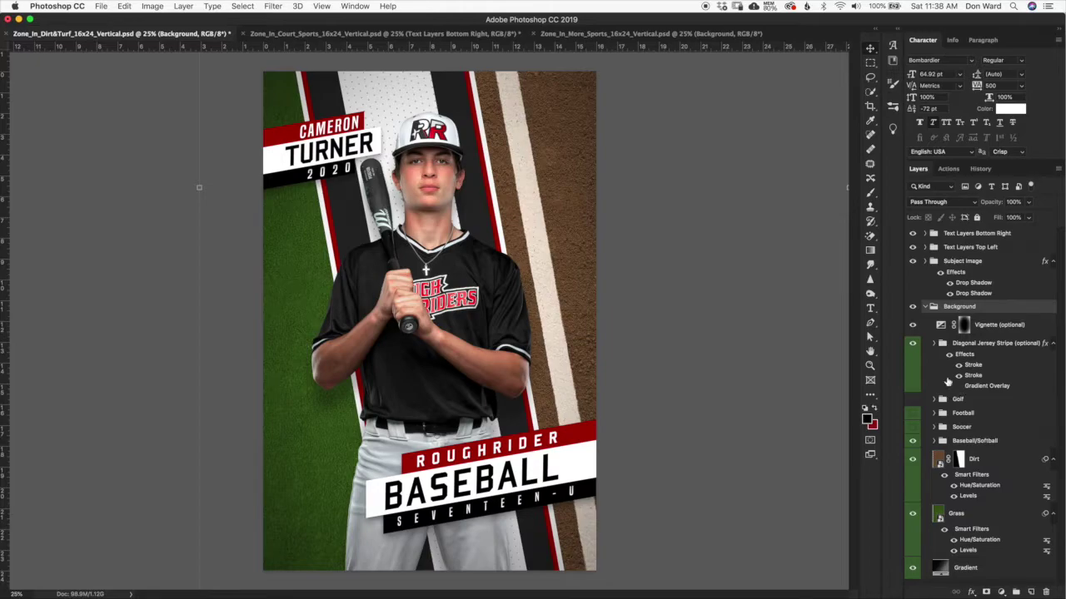
Step: Go through the Gradient, Grass and Dirt layers of the Background group by selecting each
left_click(997, 573)
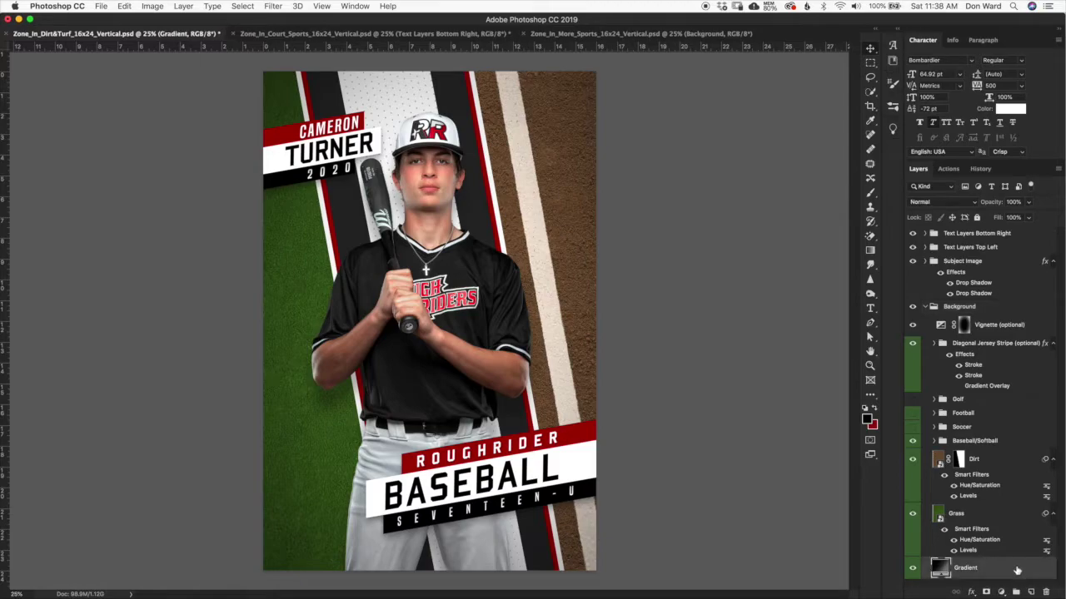
left_click(985, 522)
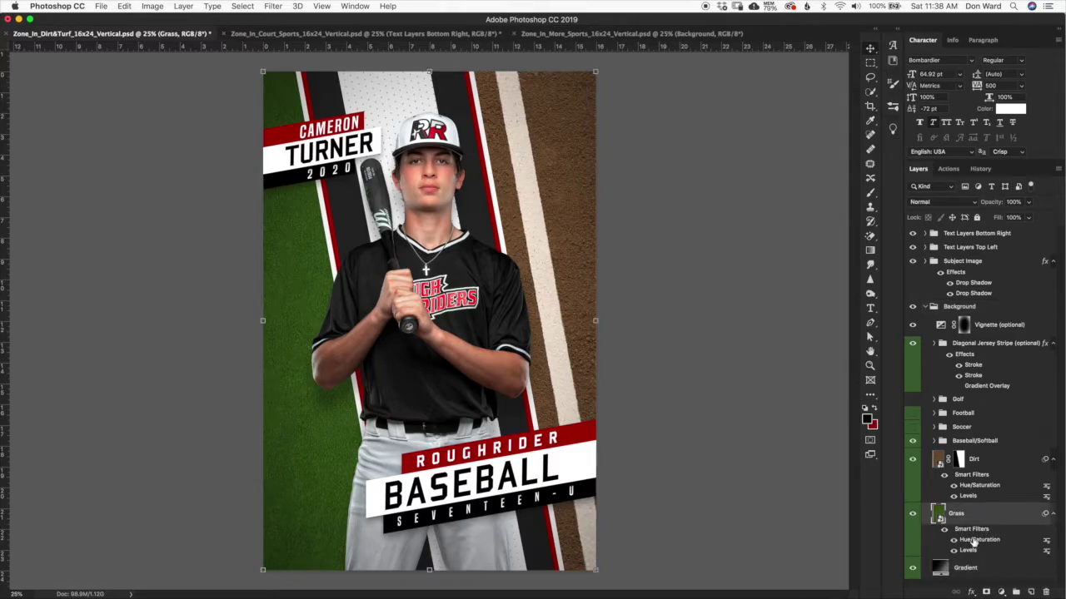
left_click(989, 468)
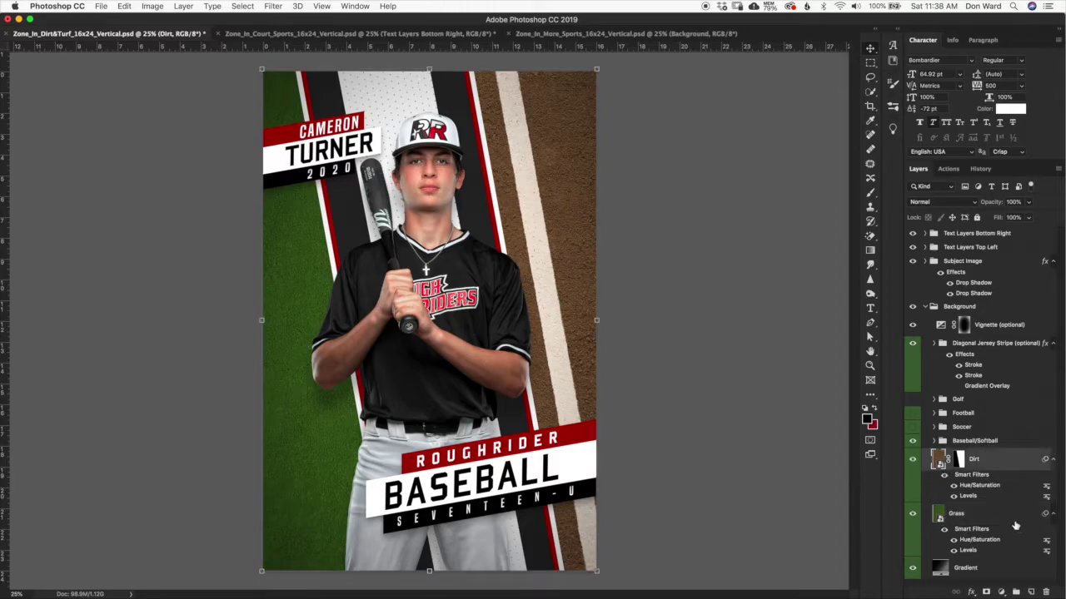
left_click(1011, 522)
left_click(998, 471)
Step: Disable the Dirt layer's mask temporarily, view its Hue/Saturation filter settings without changing them, and re-enable the mask
left_click(962, 460, "shift")
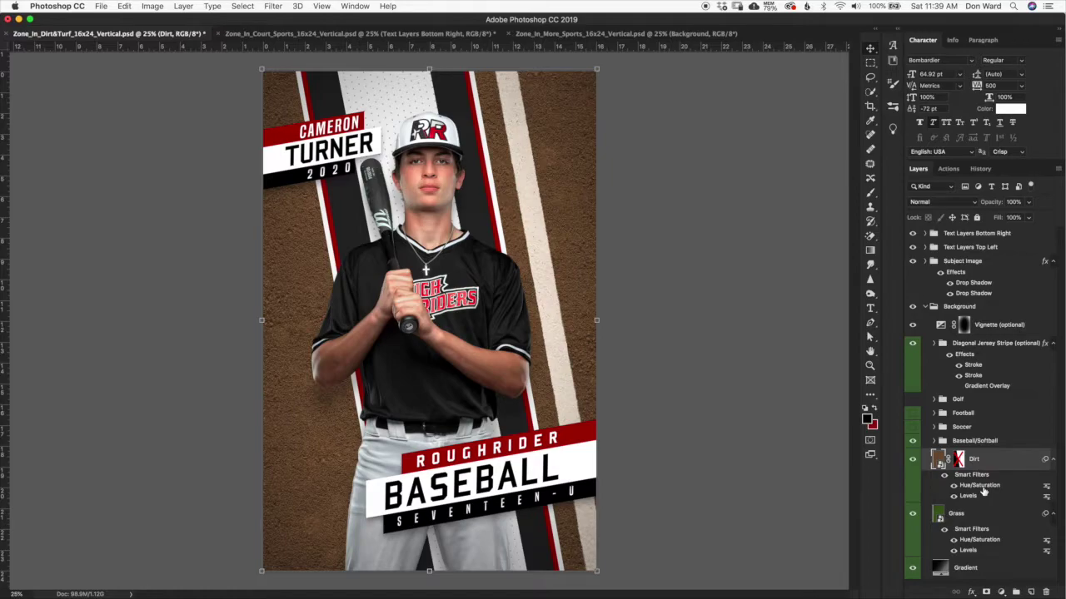
double_click(980, 485)
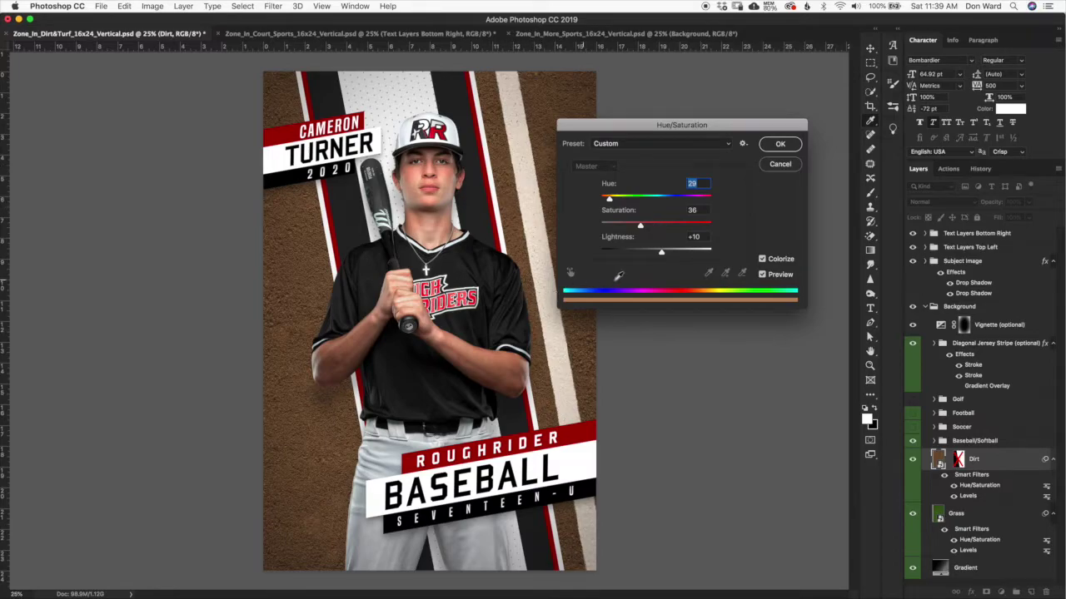
left_click(788, 168)
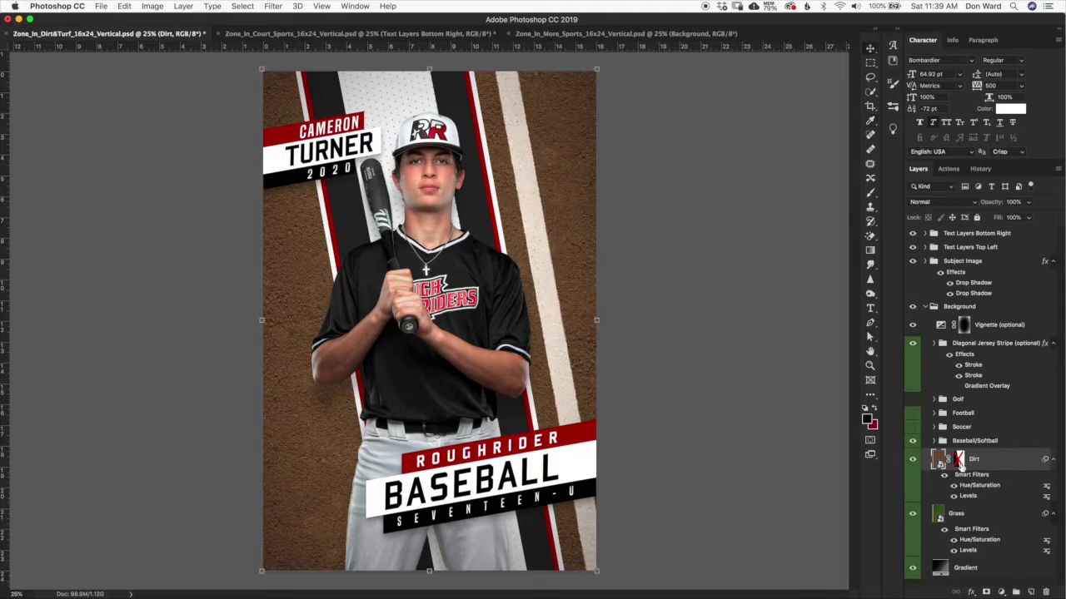
left_click(959, 460, "shift")
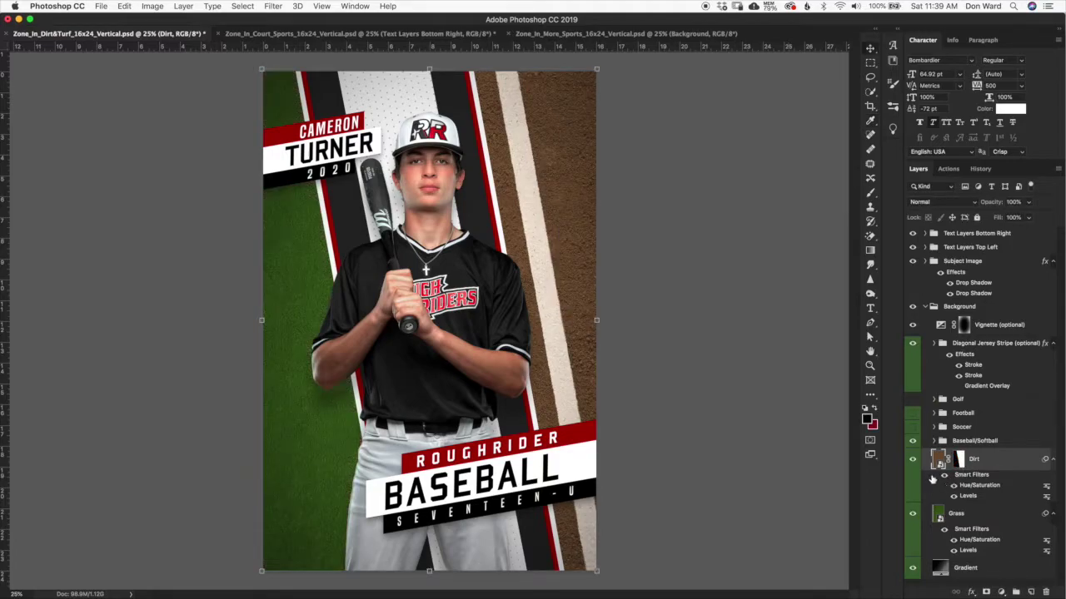
Step: Hide the Dirt layer and view the Grass layer's Hue/Saturation filter settings without changing them
left_click(912, 461)
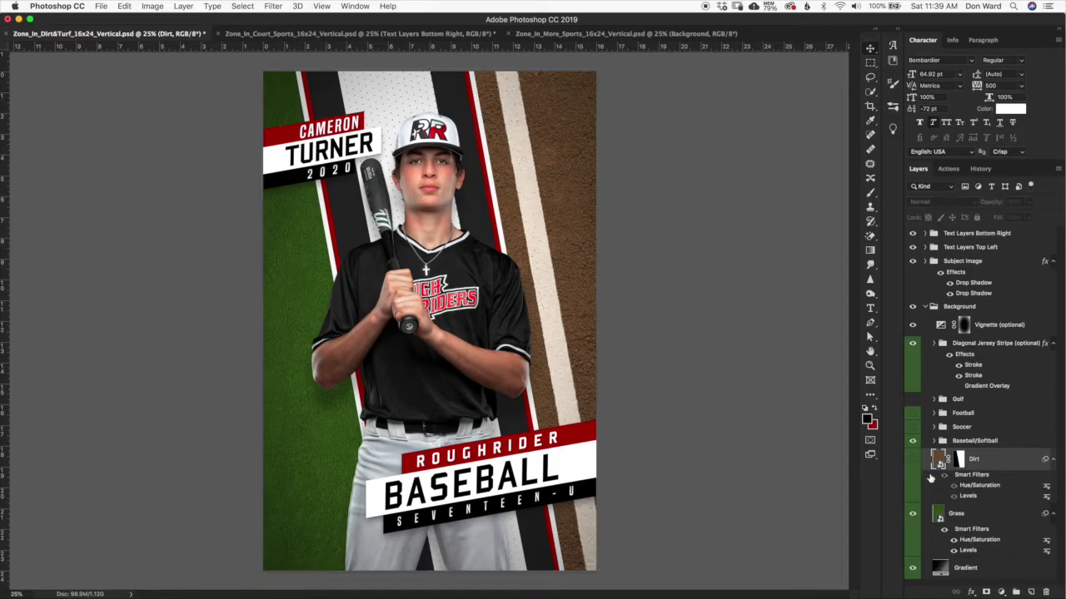
left_click(974, 515)
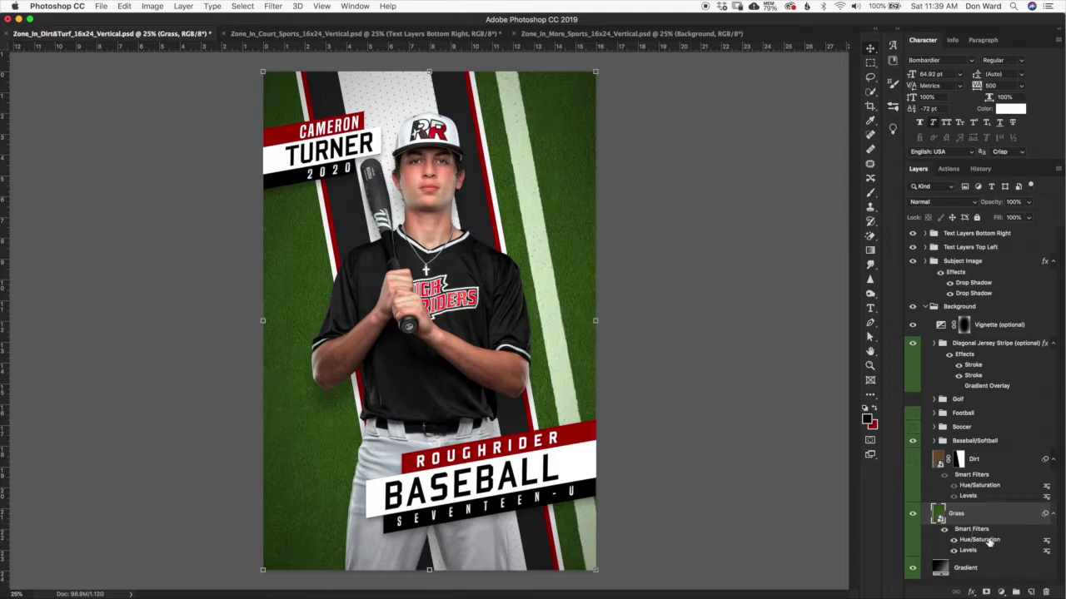
double_click(982, 540)
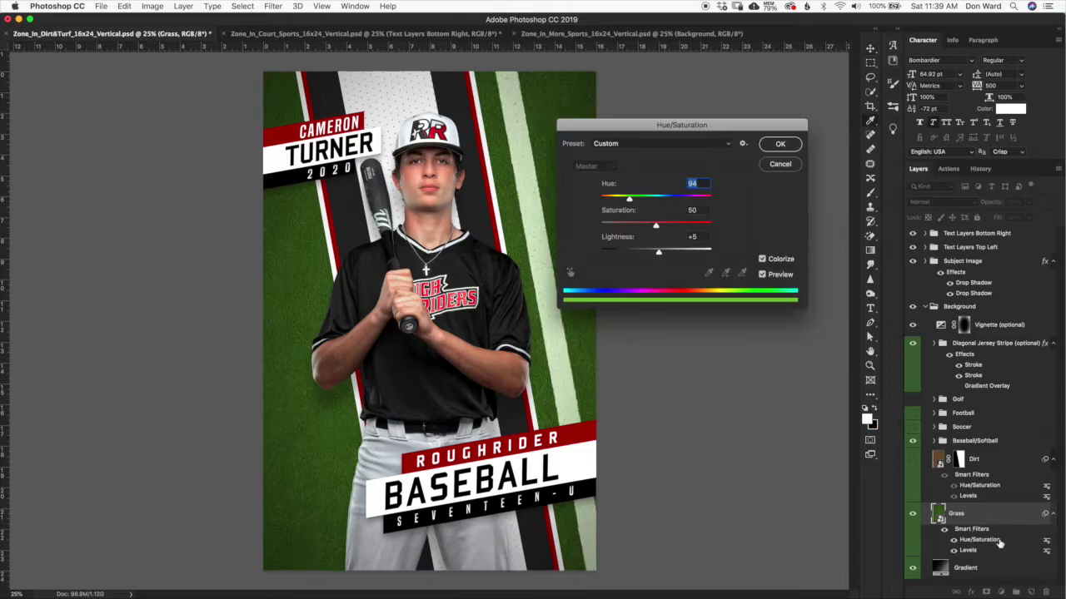
left_click(791, 167)
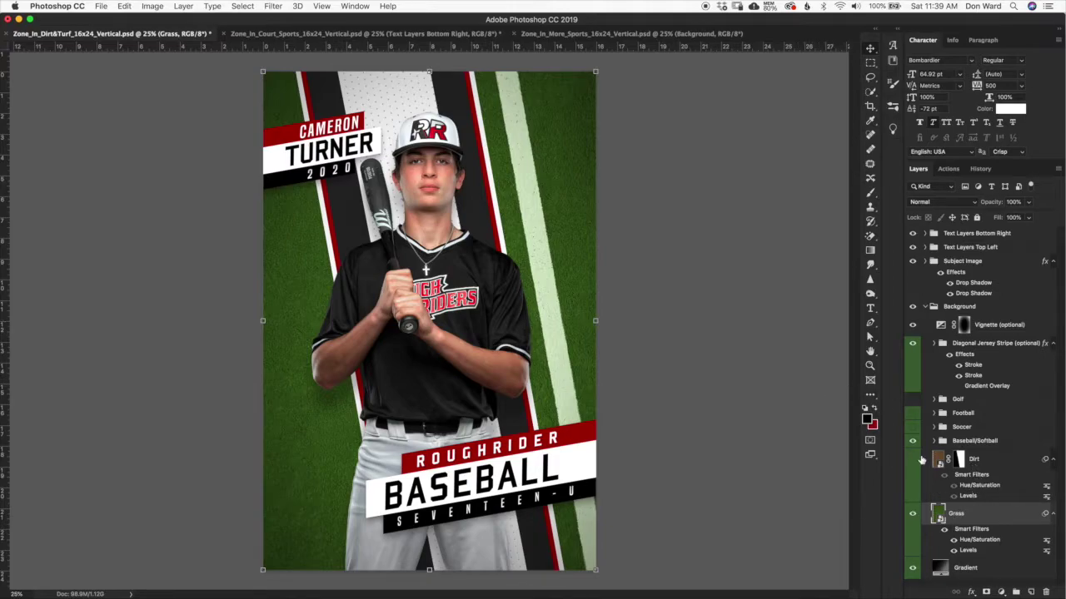
Step: Select the Dirt layer, and look inside the Baseball/Softball group at its White Stripe
left_click(983, 471)
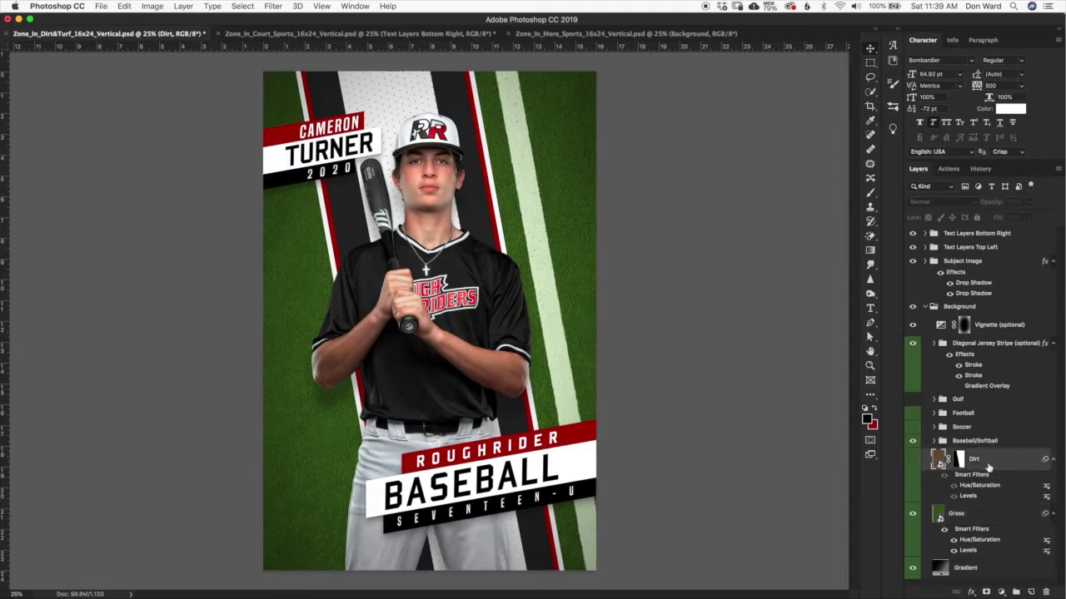
left_click(970, 443)
left_click(940, 442)
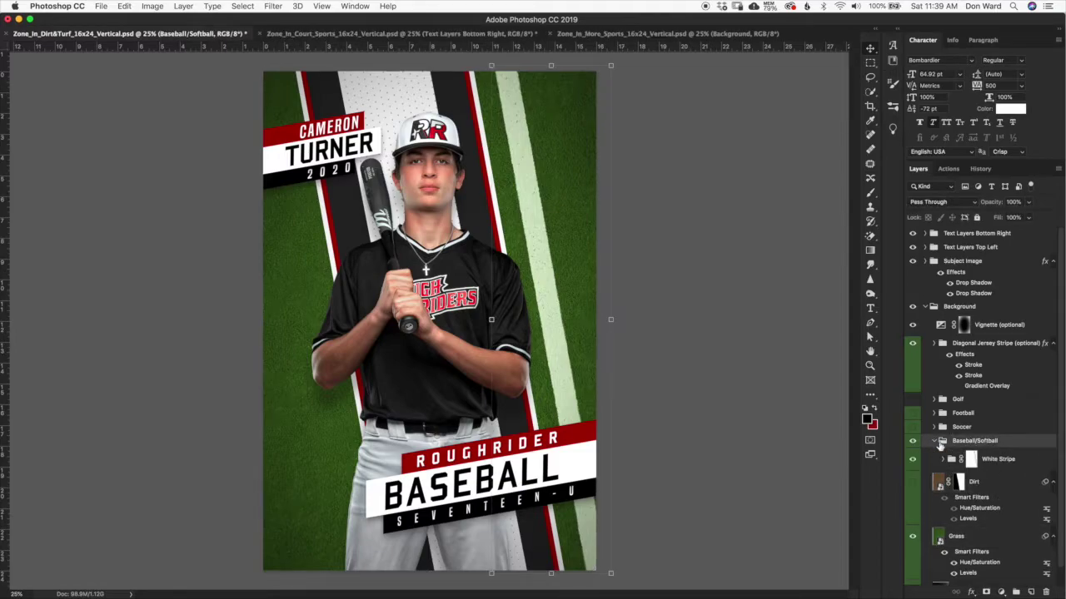
left_click(954, 460)
left_click(941, 442)
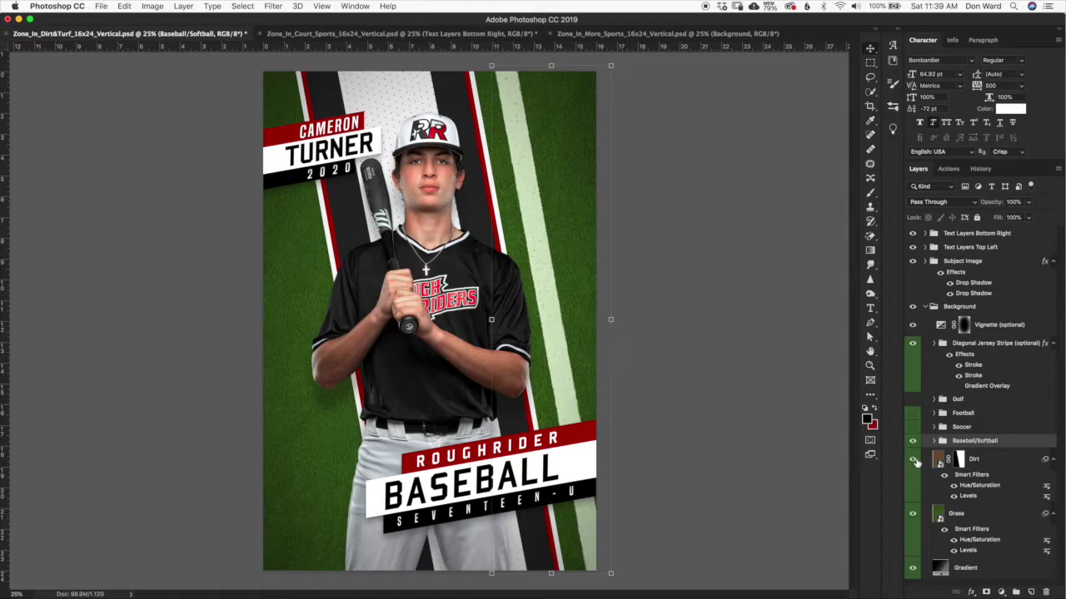
Step: Show and re-hide the Dirt layer, and hide the Baseball/Softball group
left_click(913, 460)
left_click(918, 460)
left_click(913, 441)
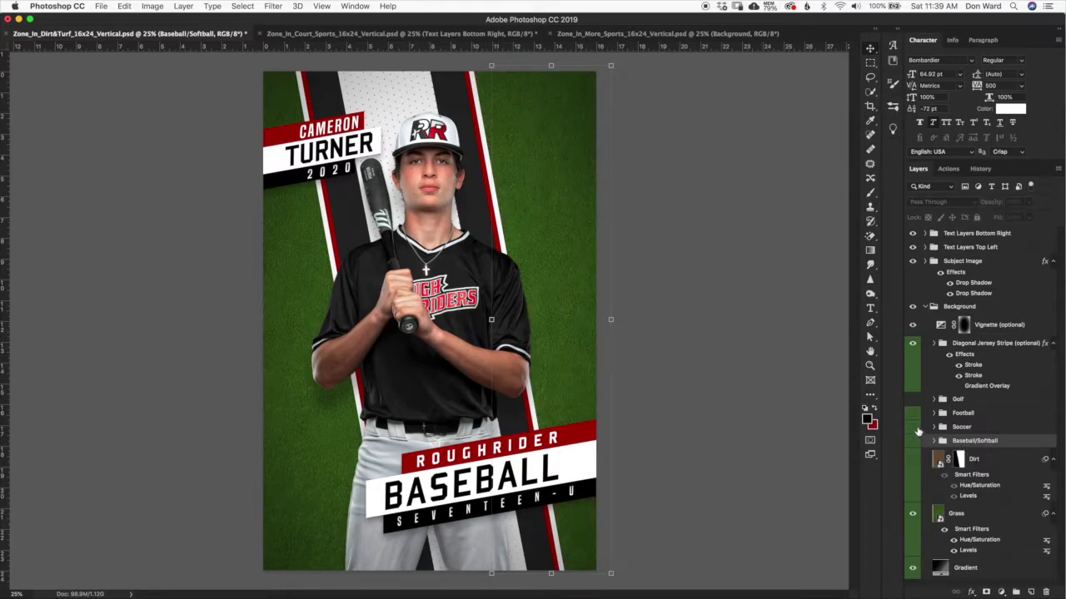
Step: Preview the Soccer and Football field lines on the grass one at a time, hiding each group again
left_click(962, 428)
left_click(914, 427)
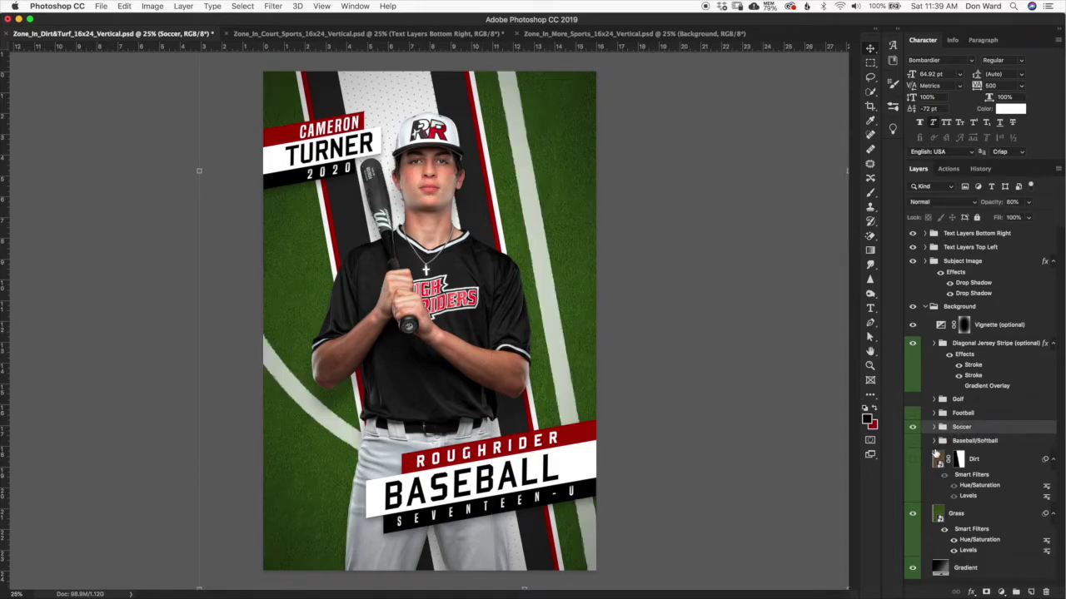
left_click(913, 427)
left_click(913, 413)
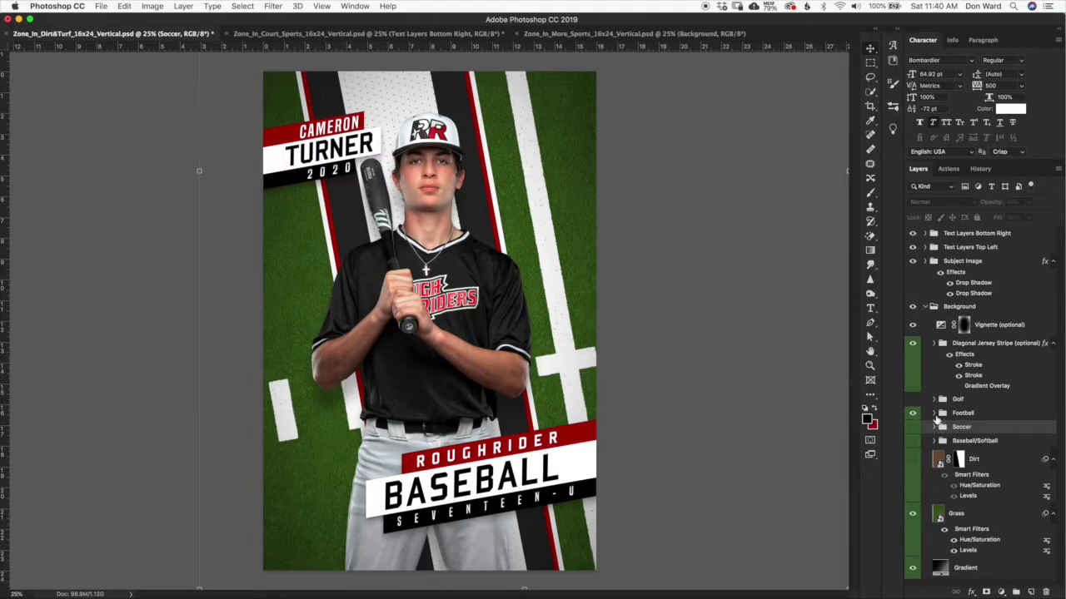
left_click(913, 413)
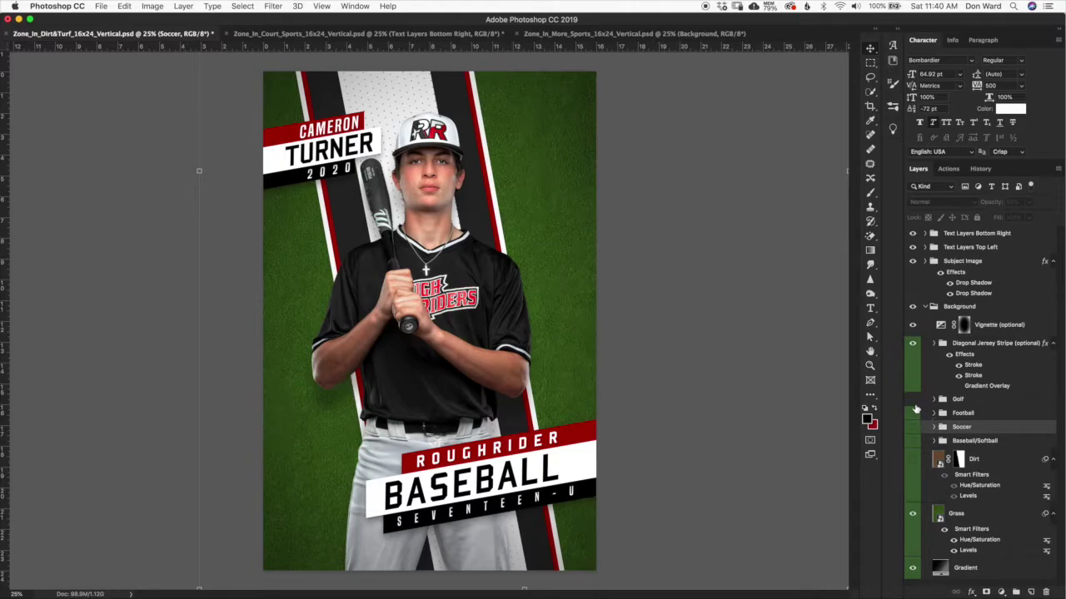
Step: Show the Golf group and look at the hash line layers inside the Football group
left_click(914, 399)
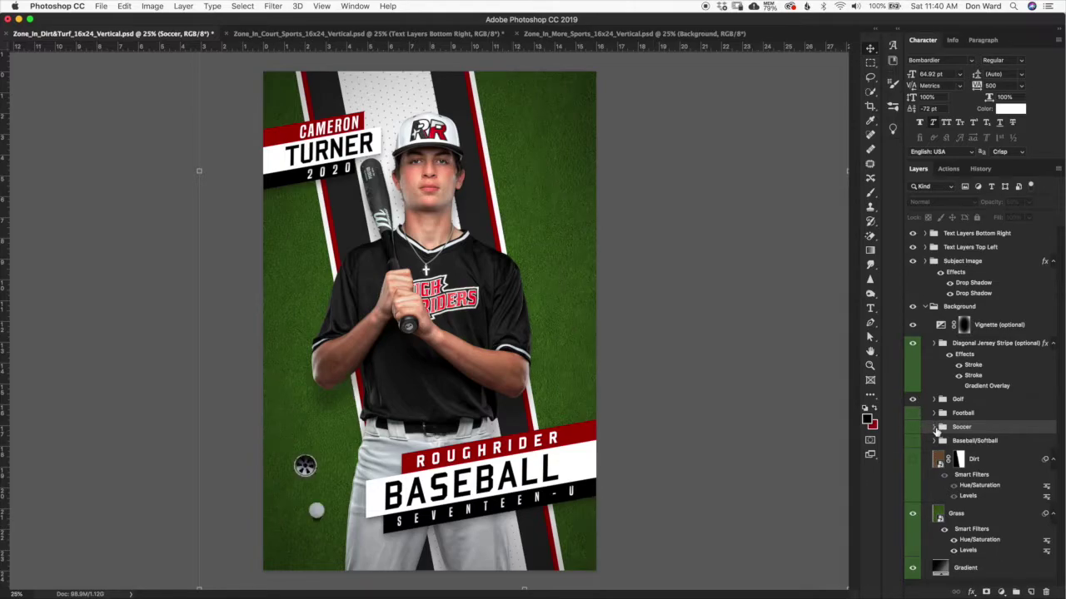
left_click(934, 414)
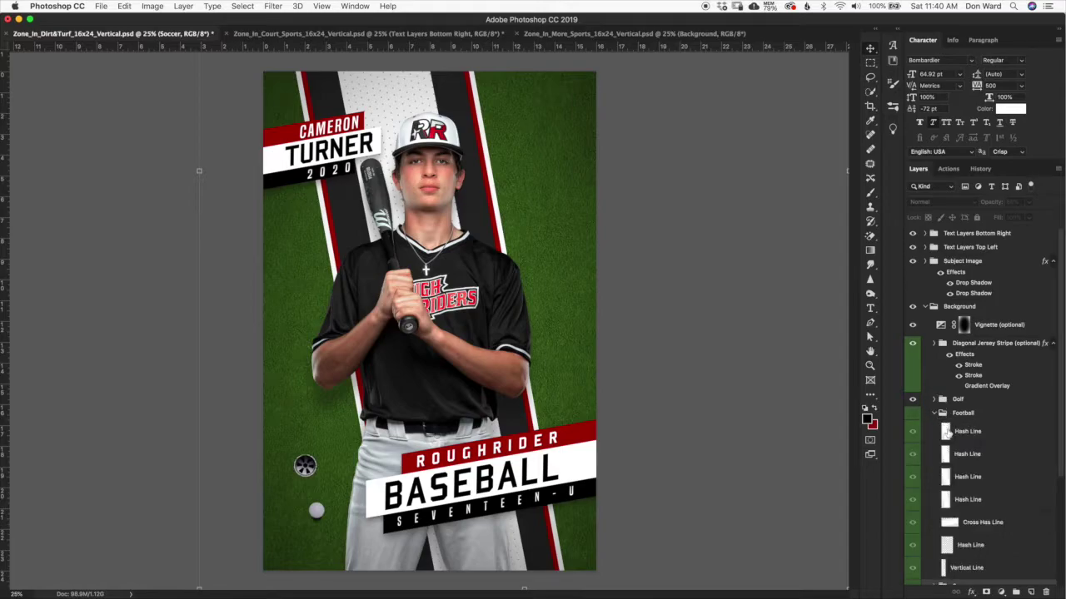
left_click(933, 413)
Step: Look at the Hole and Golf Ball layers inside the Golf group, and hide the group
left_click(933, 400)
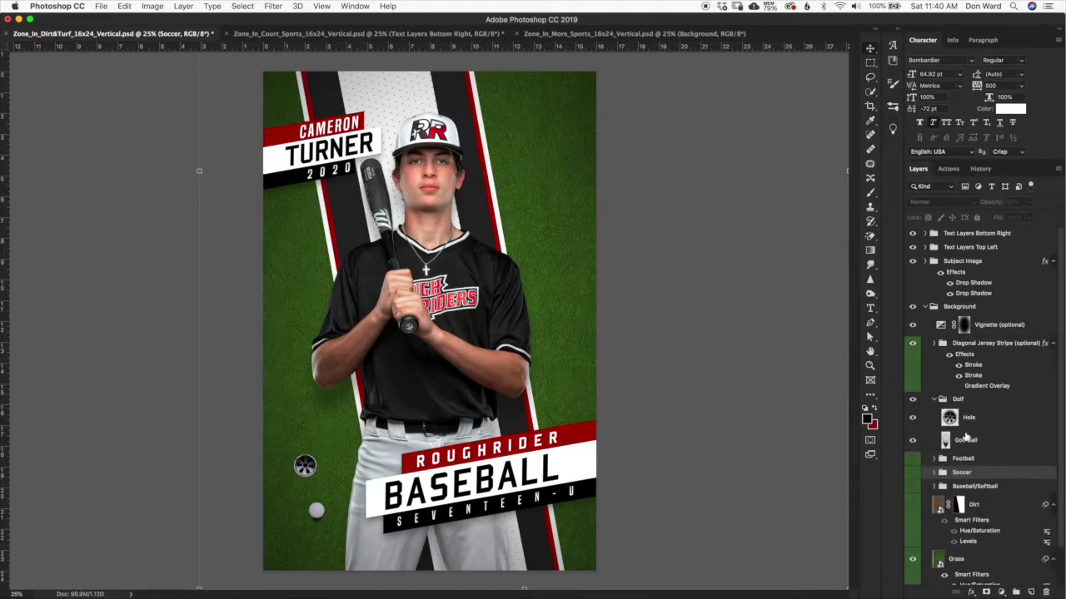
left_click(970, 422)
left_click(978, 441)
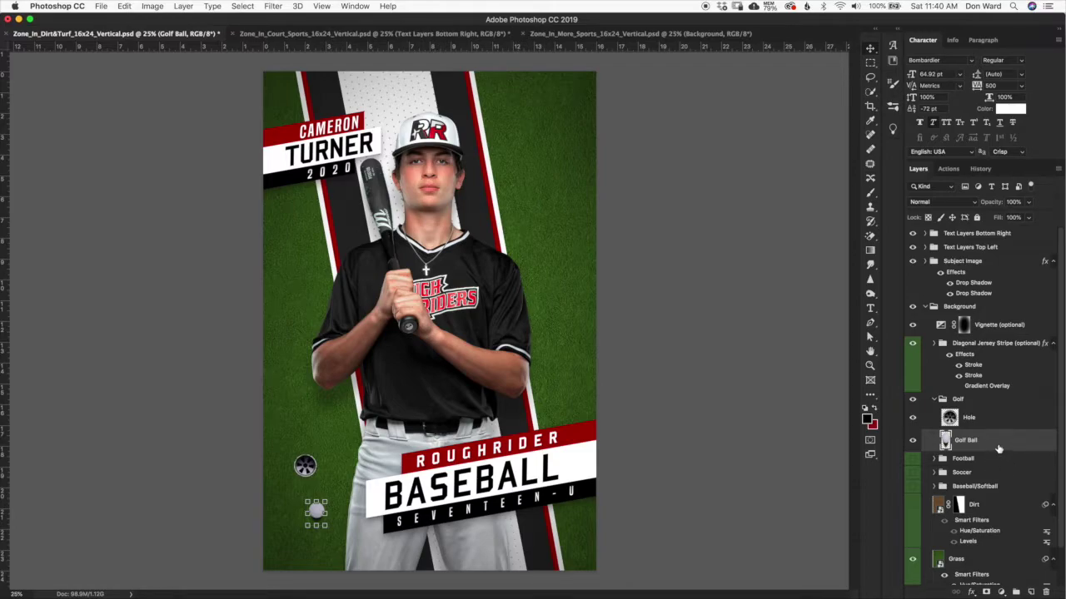
left_click(949, 401)
left_click(934, 401)
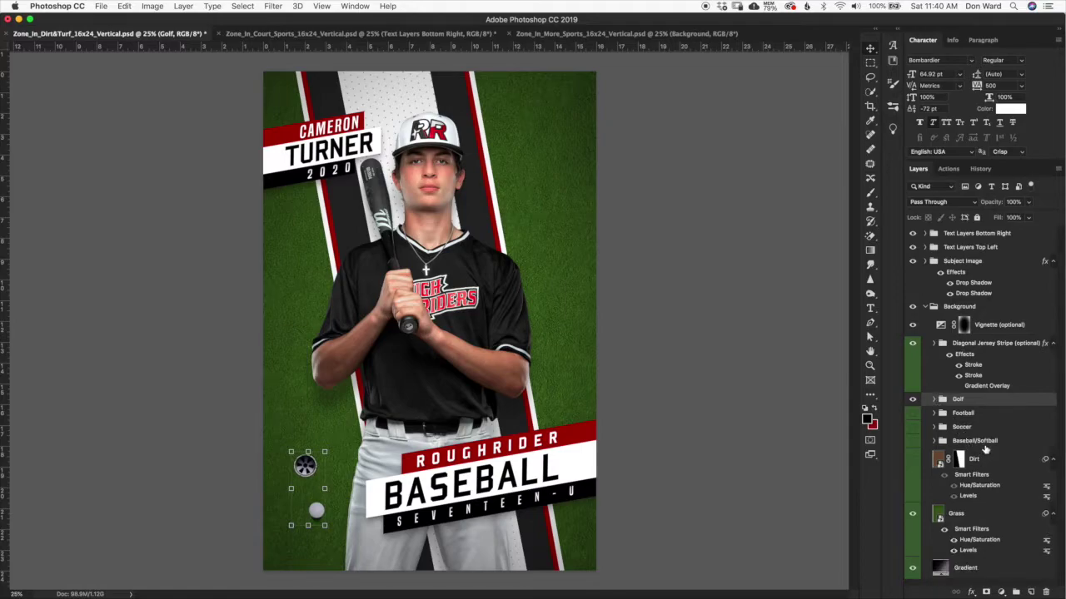
left_click(914, 401)
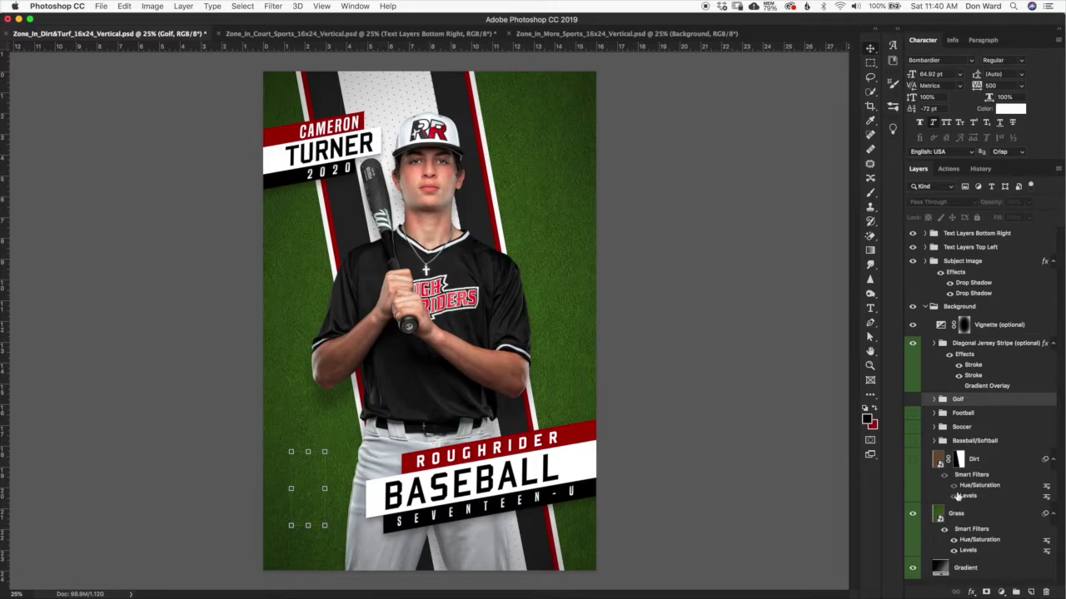
Step: Preview the Baseball/Softball stripe and the Soccer lines again on the grass background, hiding each one
left_click(913, 441)
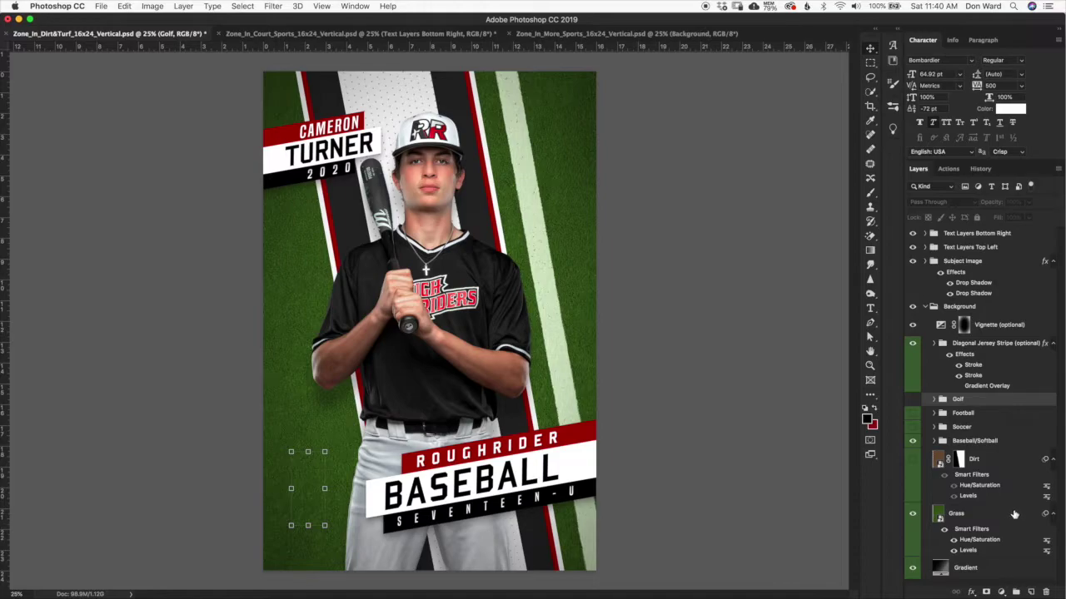
left_click(913, 440)
left_click(913, 428)
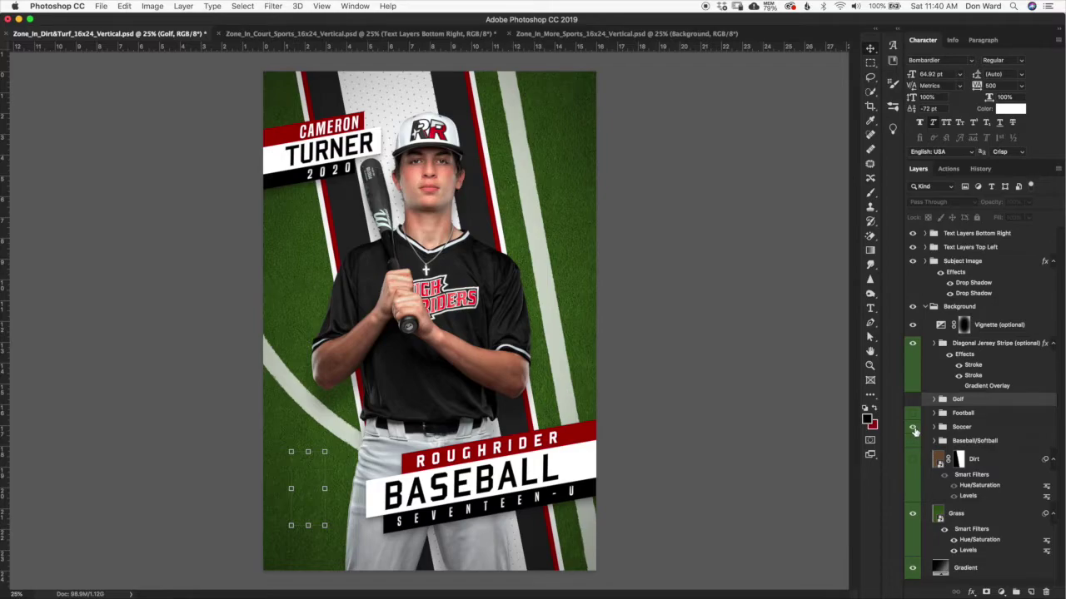
left_click(913, 427)
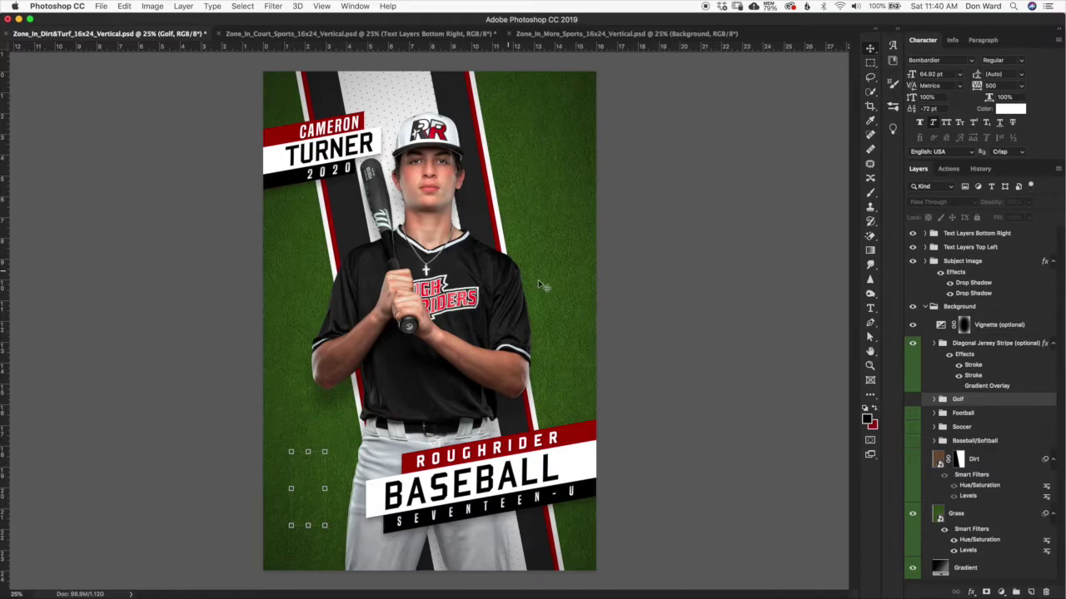
Step: Examine the grass texture up close beside the player, and show the Dirt layer again
scroll(566, 261, "up", 4)
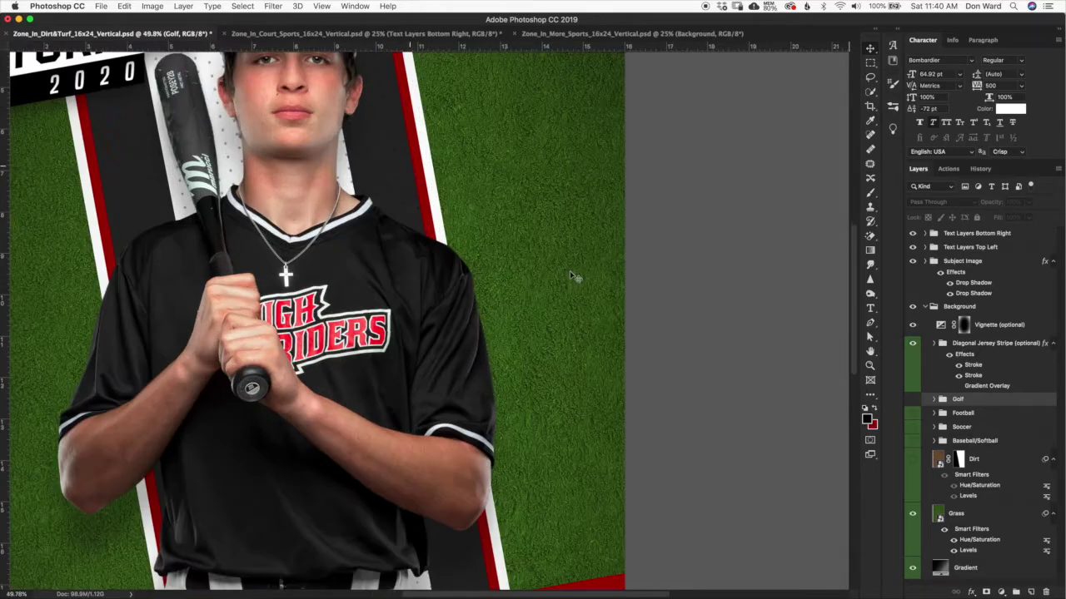
scroll(572, 277, "up", 6)
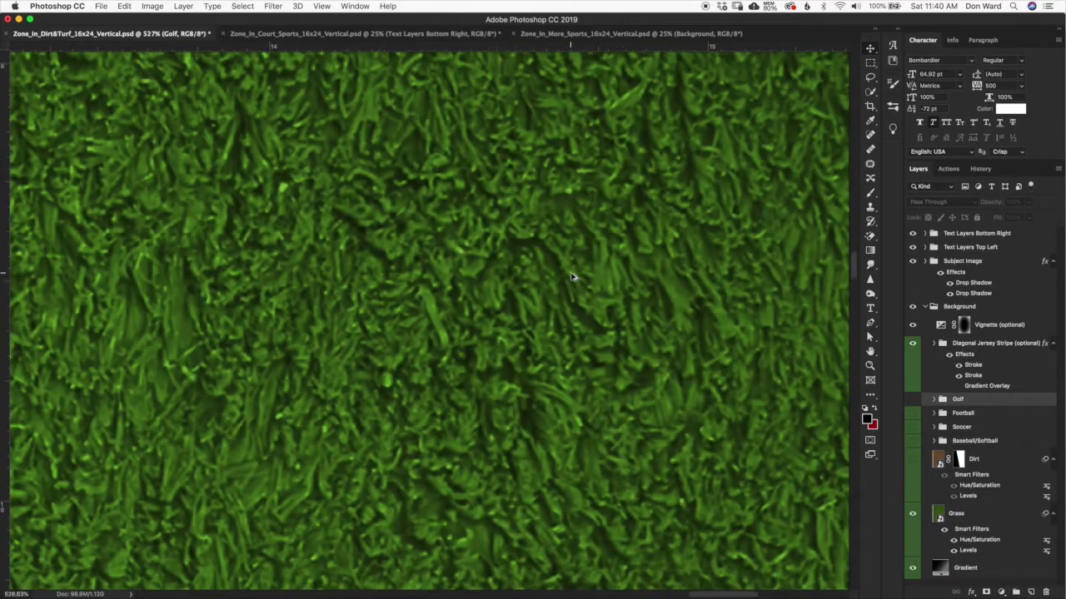
scroll(572, 277, "down", 8)
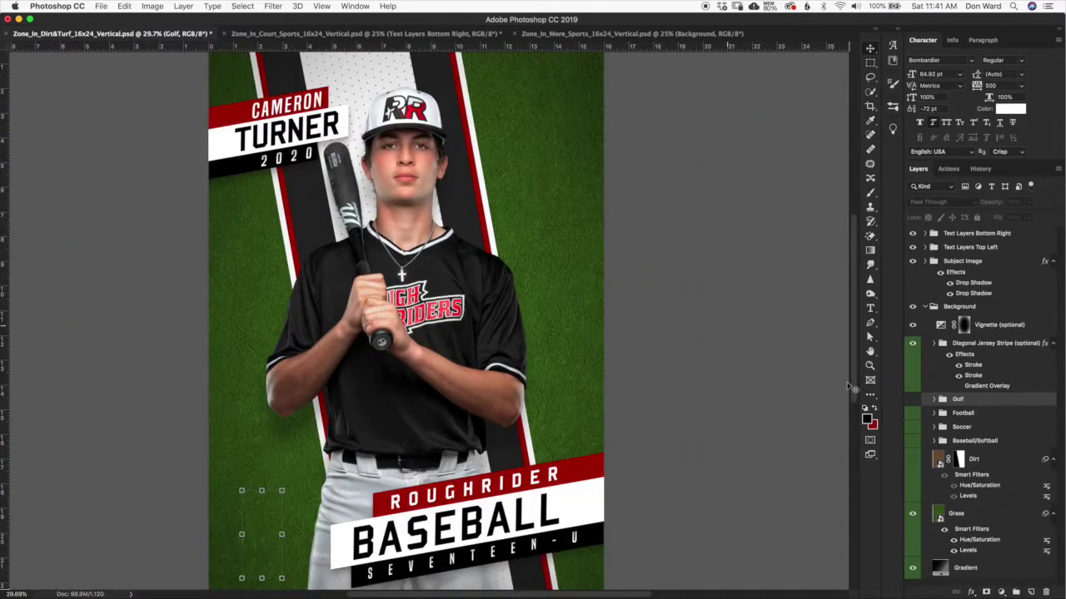
left_click(912, 458)
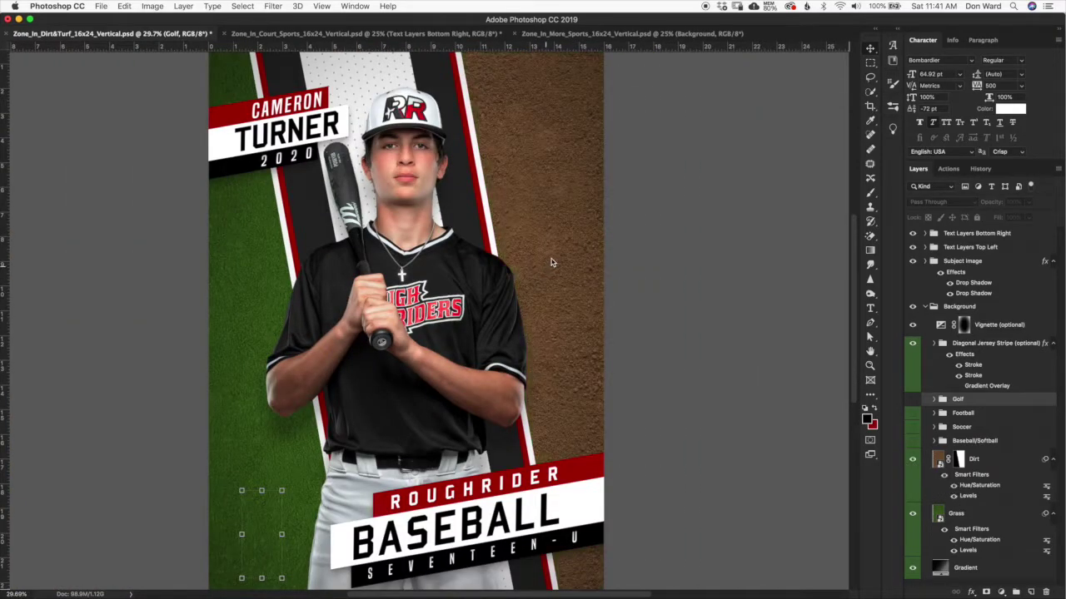
Step: Examine the dirt texture beside the player up close, and collapse the Background group
scroll(564, 264, "up", 1)
scroll(563, 264, "up", 3)
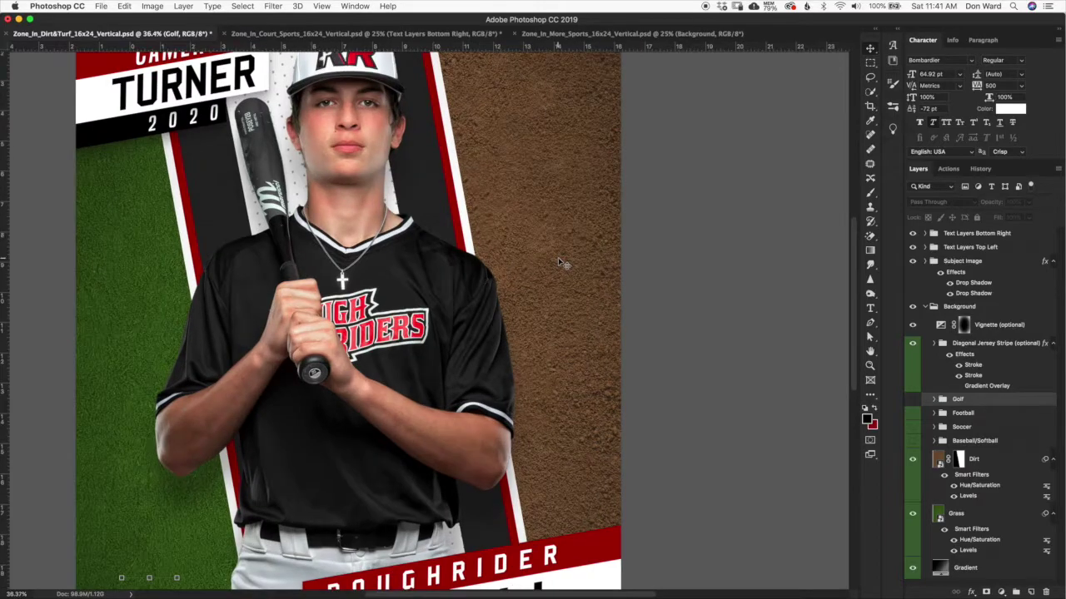
scroll(563, 264, "down", 4)
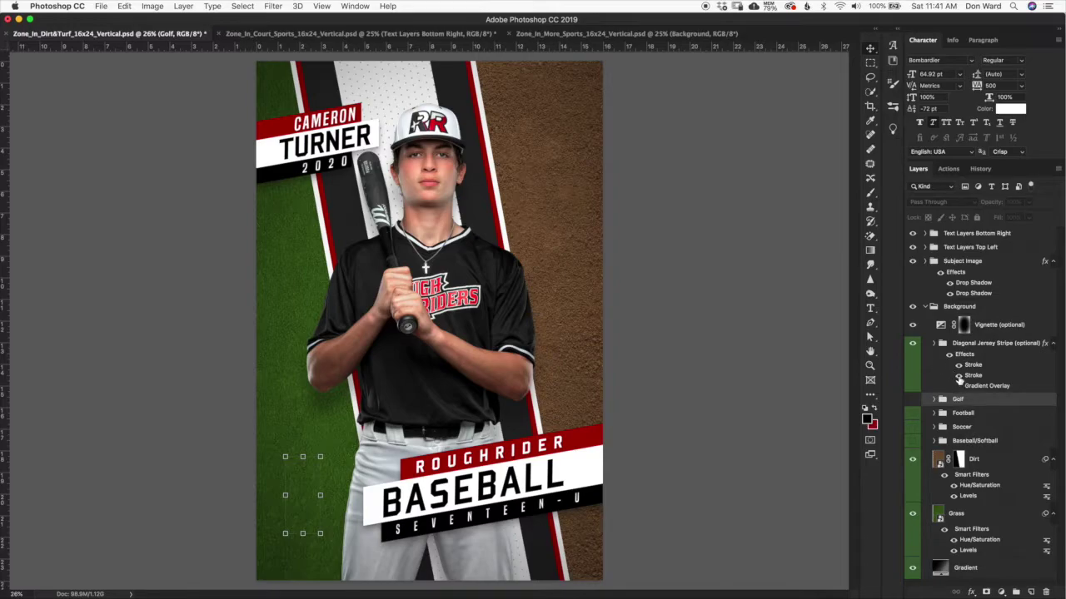
left_click(943, 310)
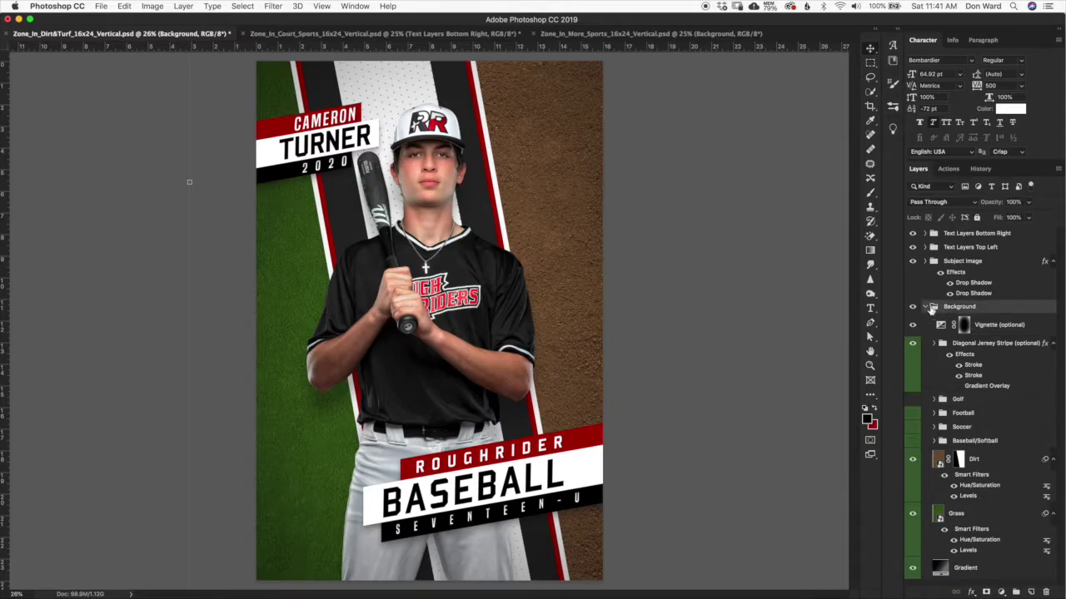
left_click(928, 307)
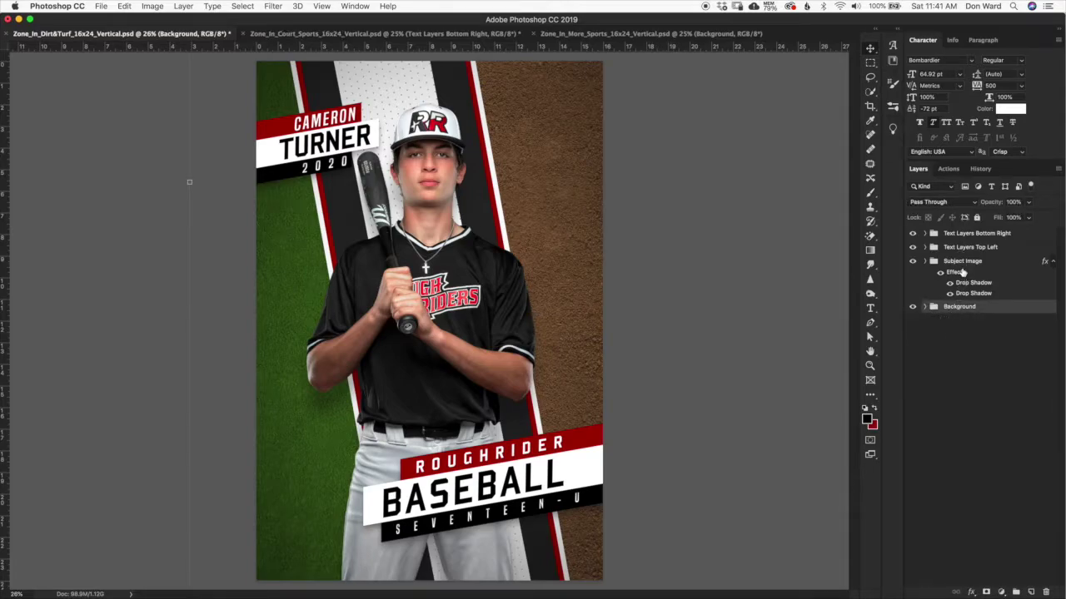
Step: Switch to the Zone_In_More_Sports_16x24_Vertical.psd template and expand its Background group
left_click_drag(642, 17, 642, 14)
left_click(658, 34)
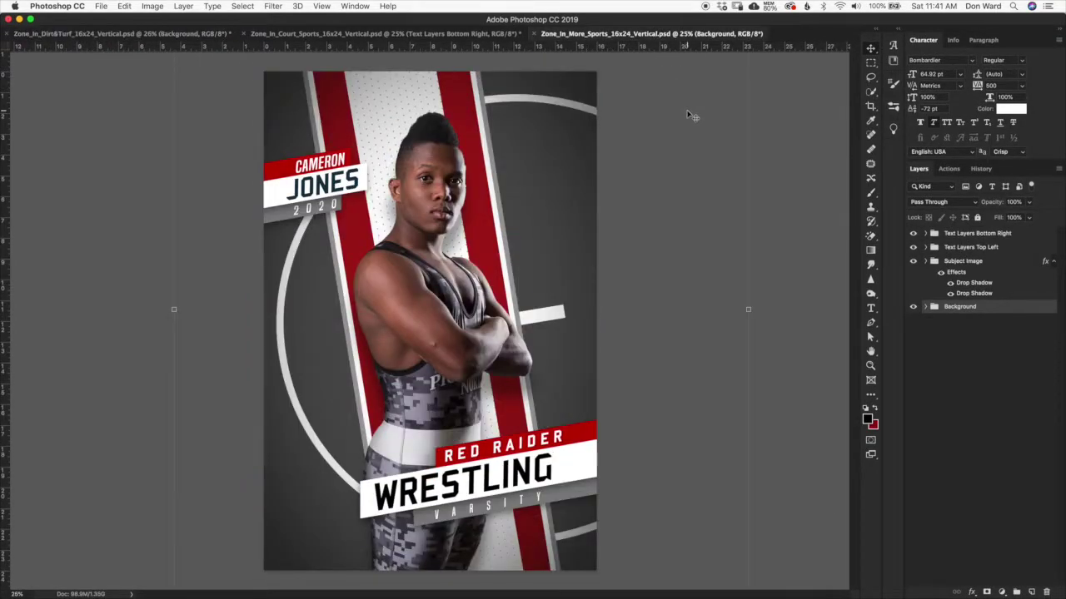
left_click(925, 306)
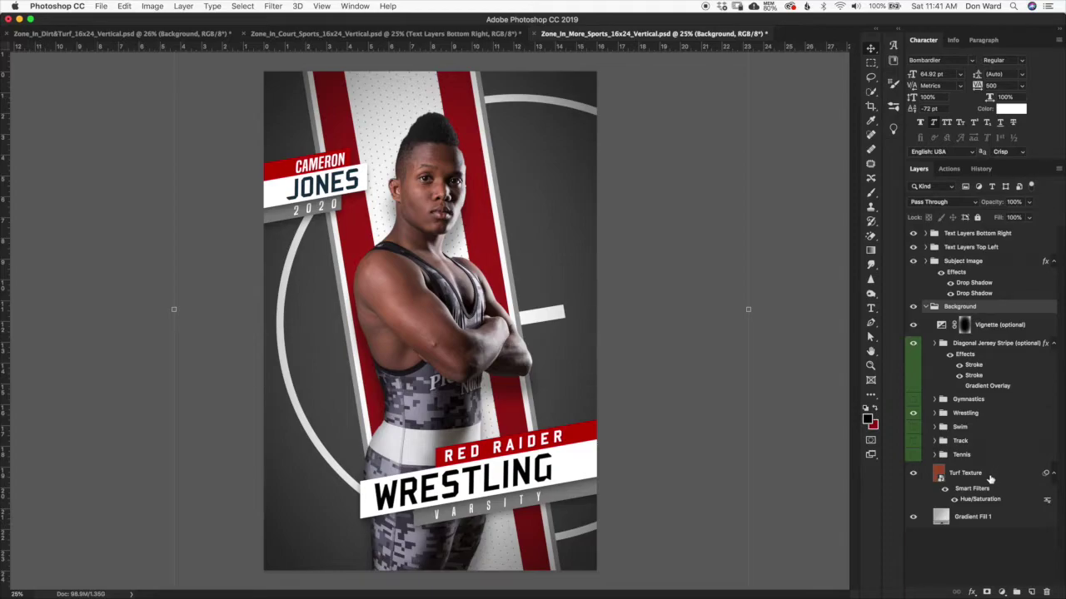
Step: Turn off the Turf Texture layer's Hue/Saturation filter, and hide the Wrestling and Subject Image groups
left_click(966, 520)
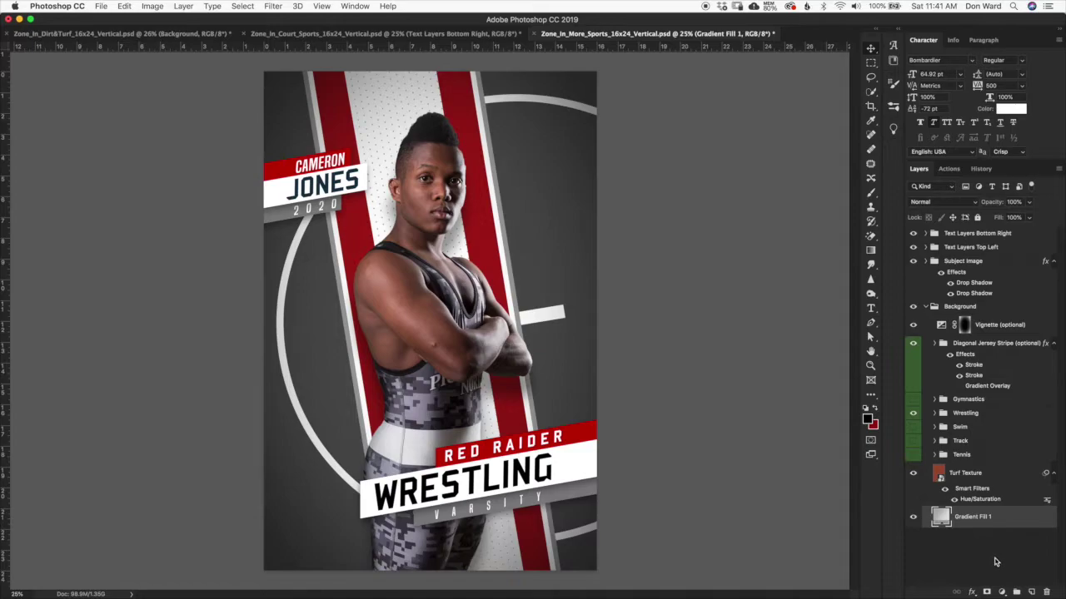
left_click(986, 483)
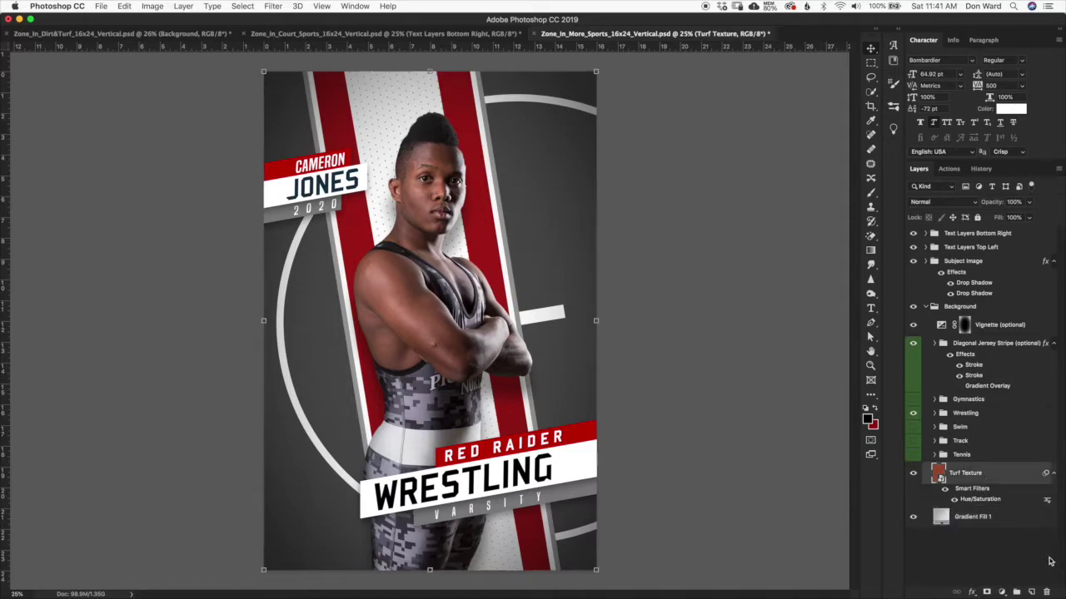
left_click(954, 499)
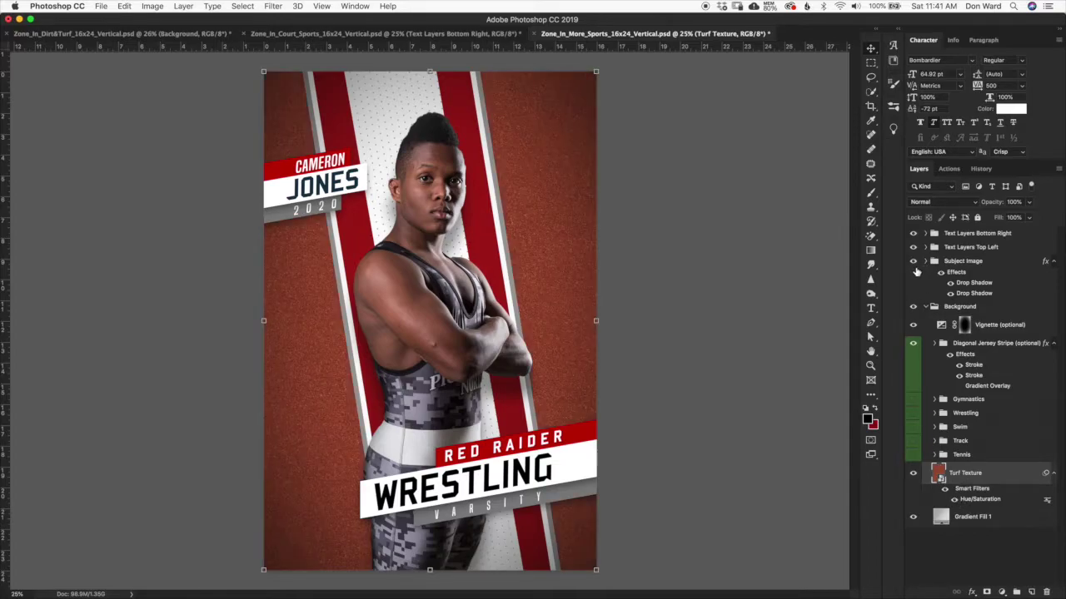
left_click(914, 261)
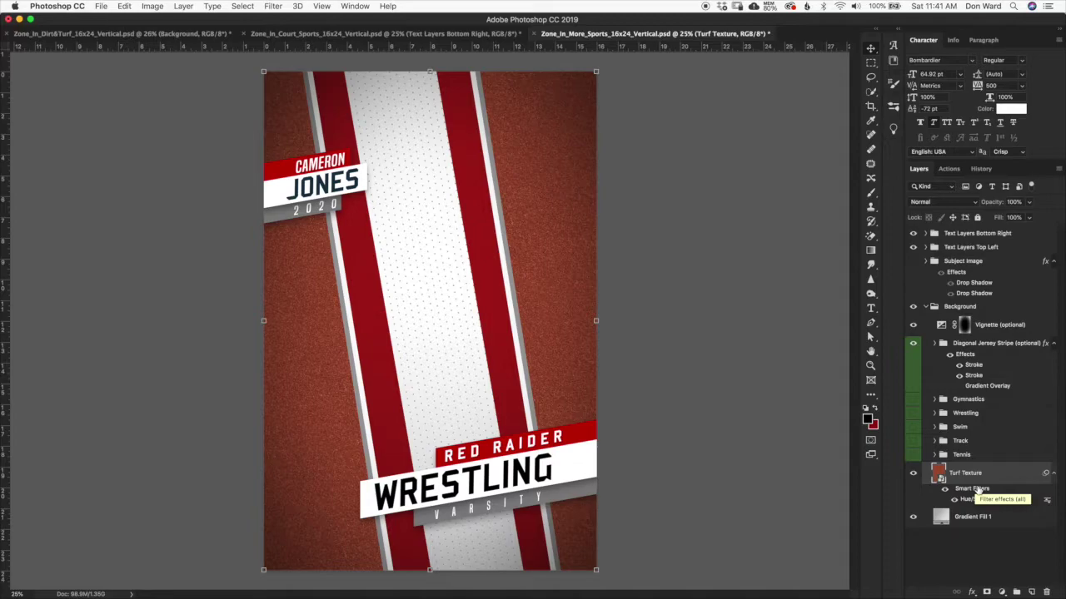
Step: Show the Tennis group over the turf background and expand it to list its layers
left_click(913, 456)
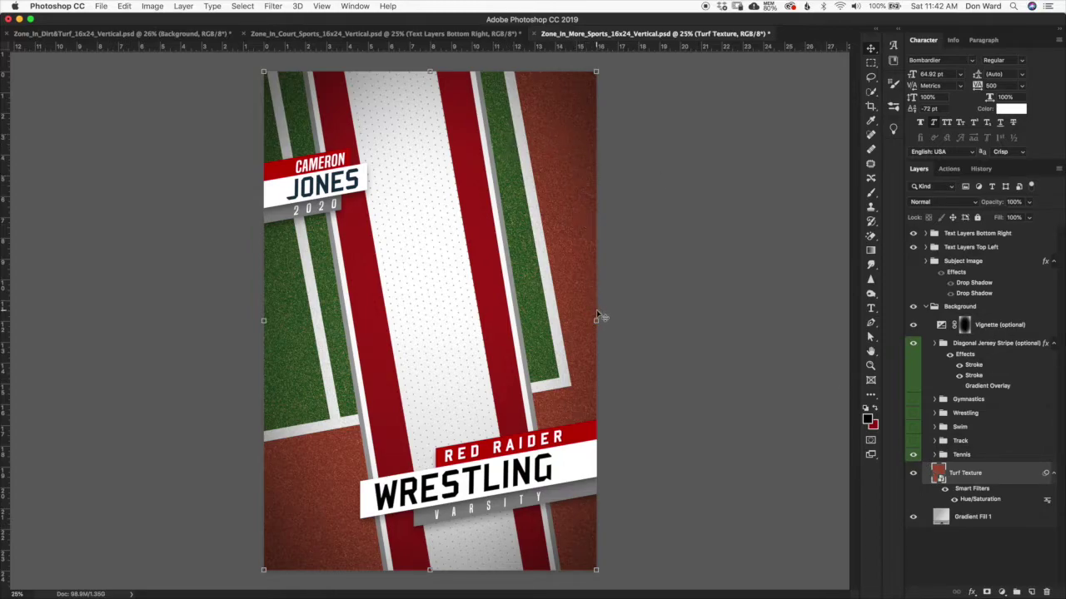
left_click(934, 455)
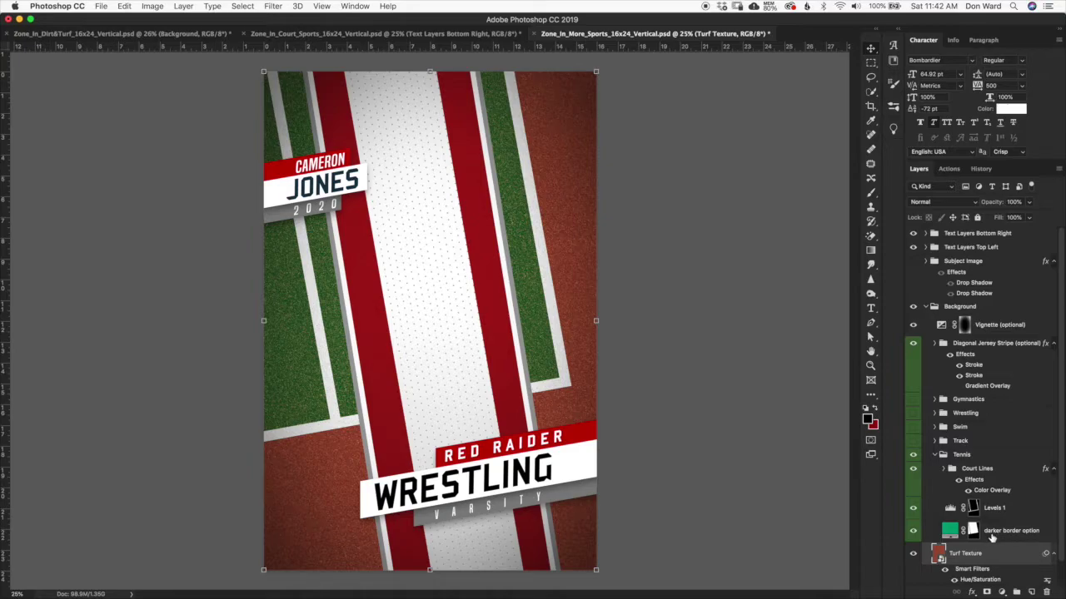
left_click(964, 458)
Step: Try the yellow-green color 8ca101 on the darker border option fill layer inside the Tennis group
left_click(954, 529)
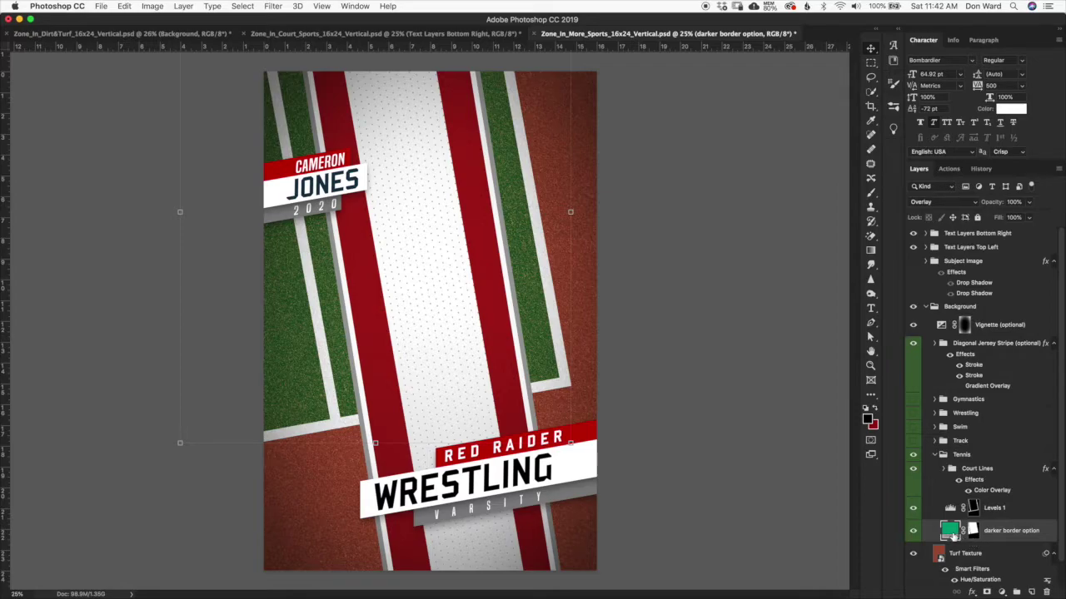
double_click(950, 532)
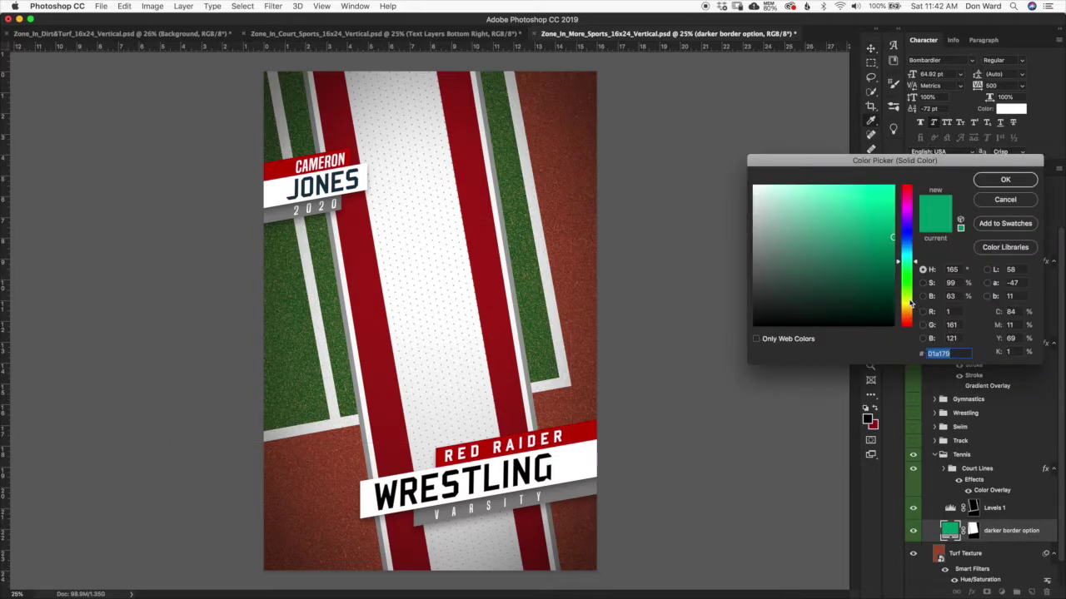
left_click(911, 302)
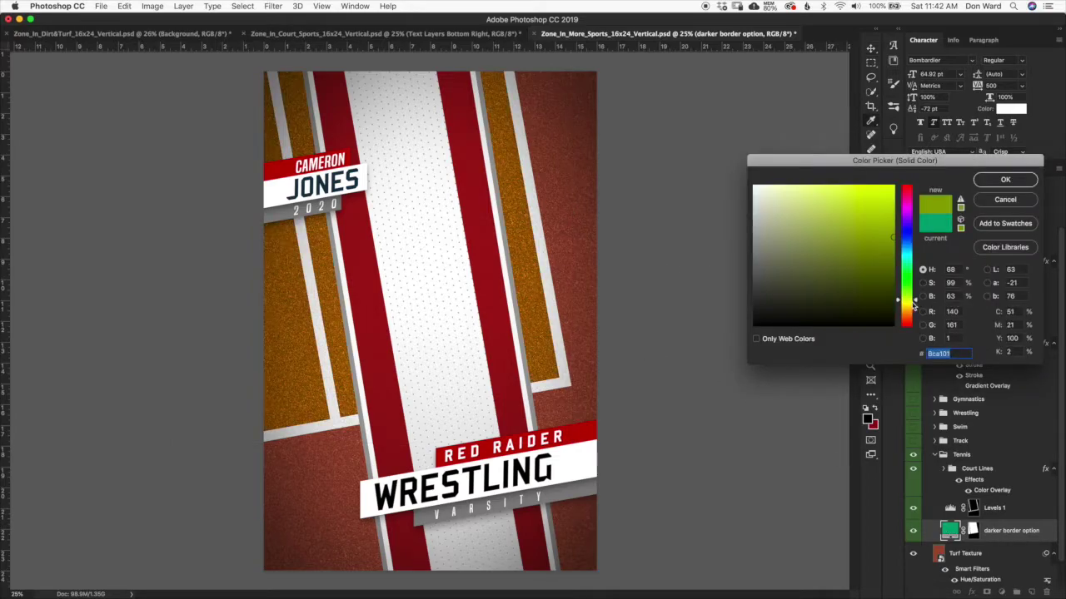
left_click(1022, 204)
Step: Select the Levels 1 layer in the Tennis group and examine the white court line texture up close
left_click(995, 509)
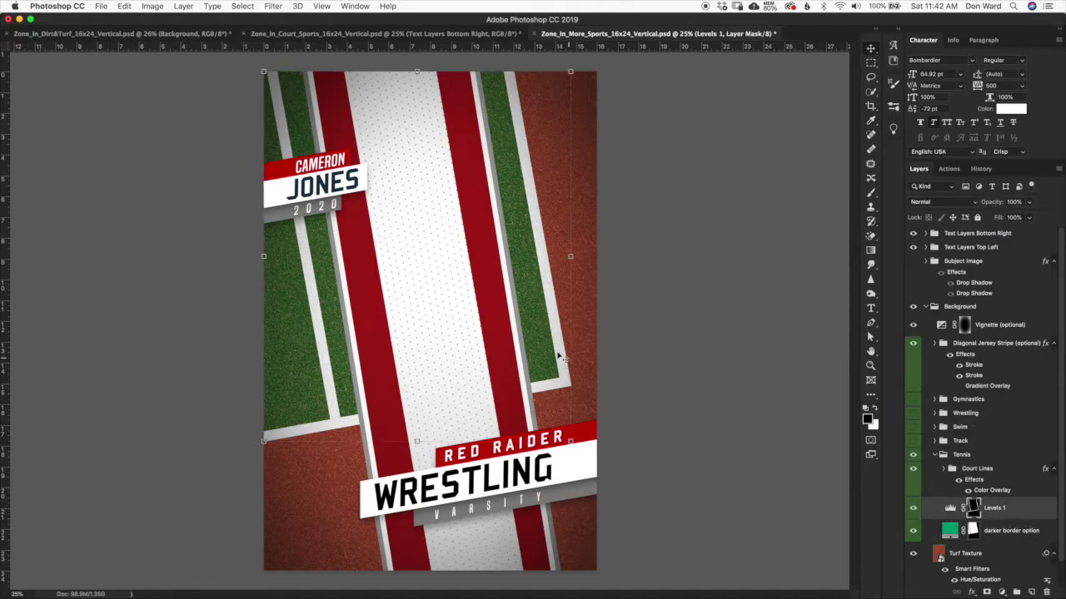
scroll(567, 359, "up", 5)
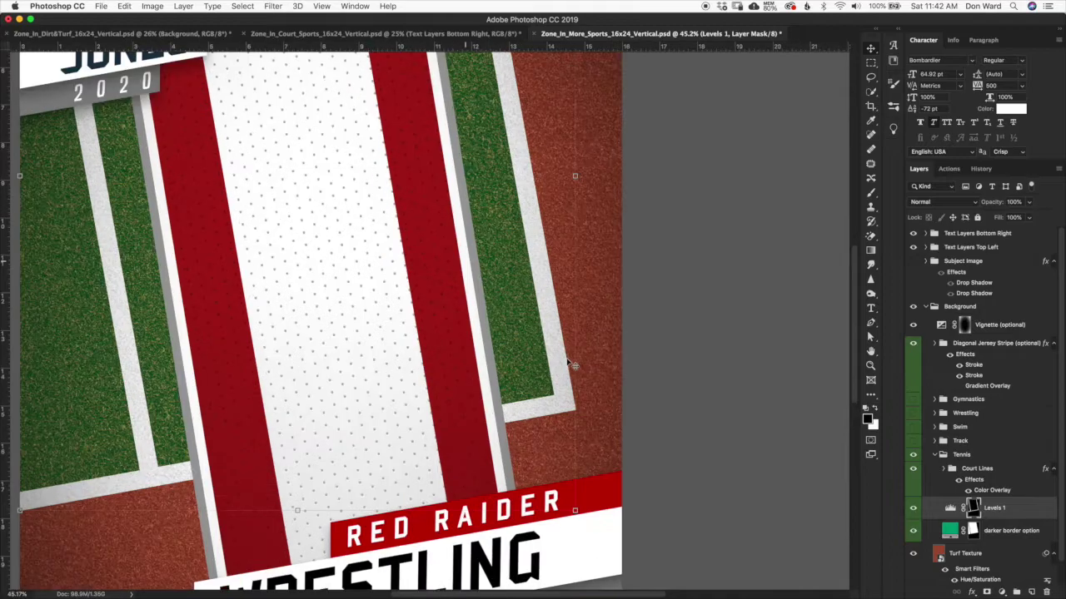
scroll(569, 397, "down", 4)
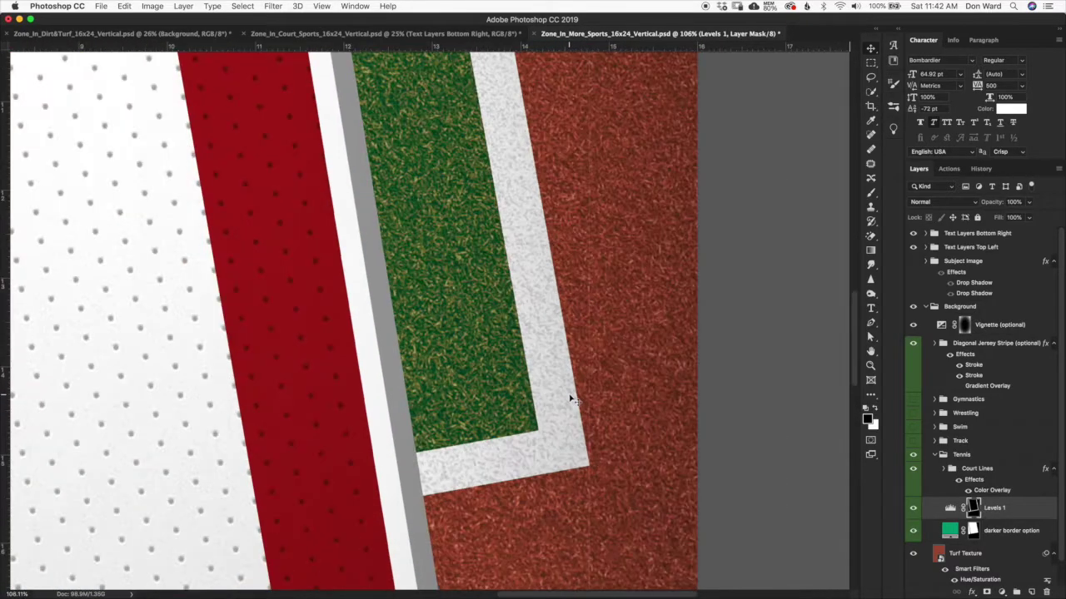
scroll(572, 400, "down", 1)
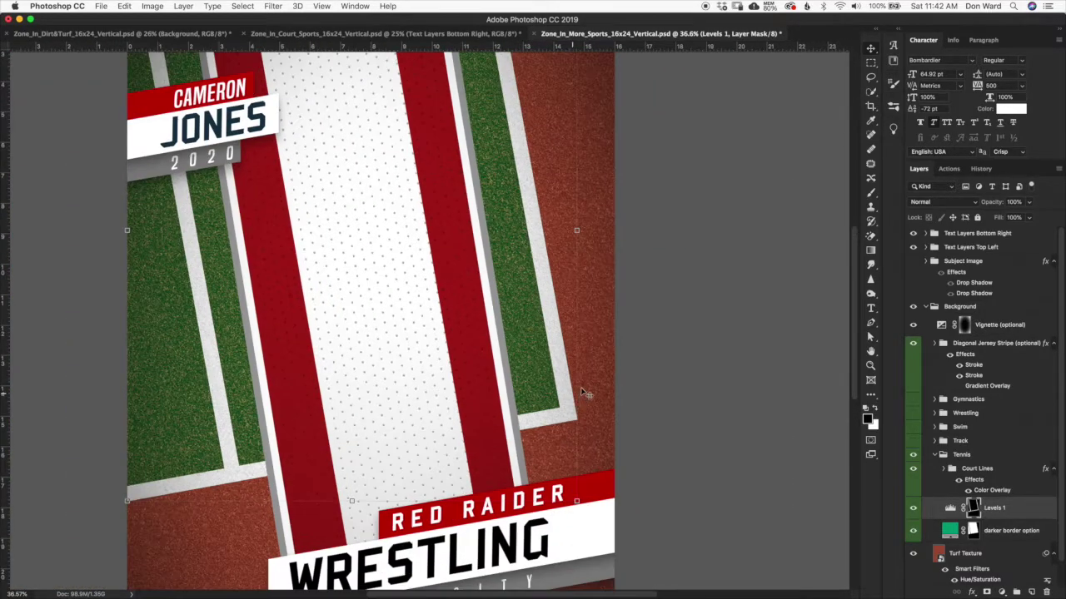
Step: Look at the Color Overlay settings of the Court Lines group and close them
left_click(983, 486)
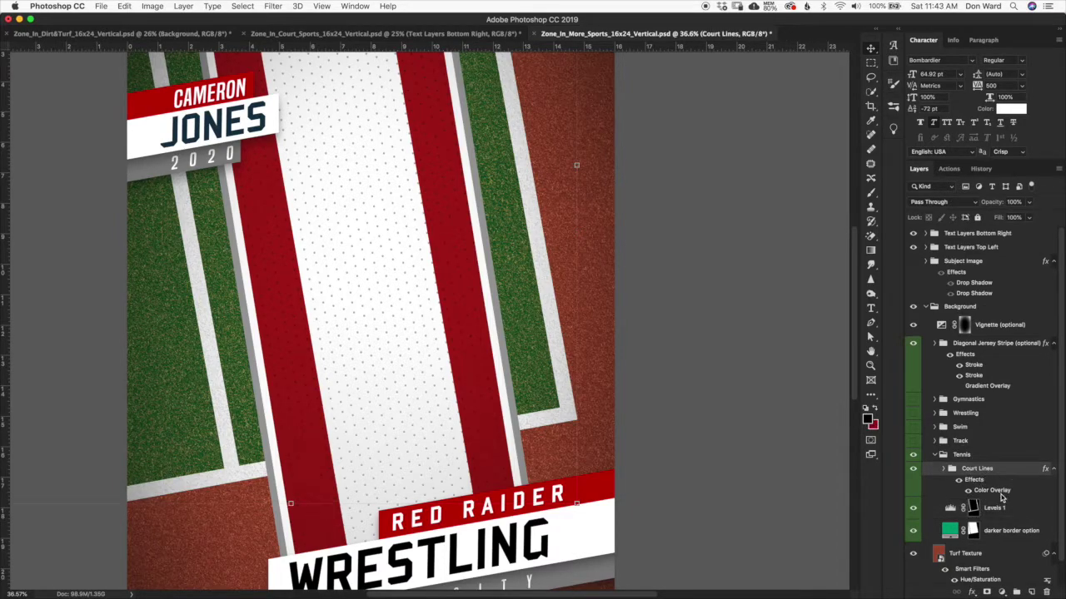
double_click(1002, 497)
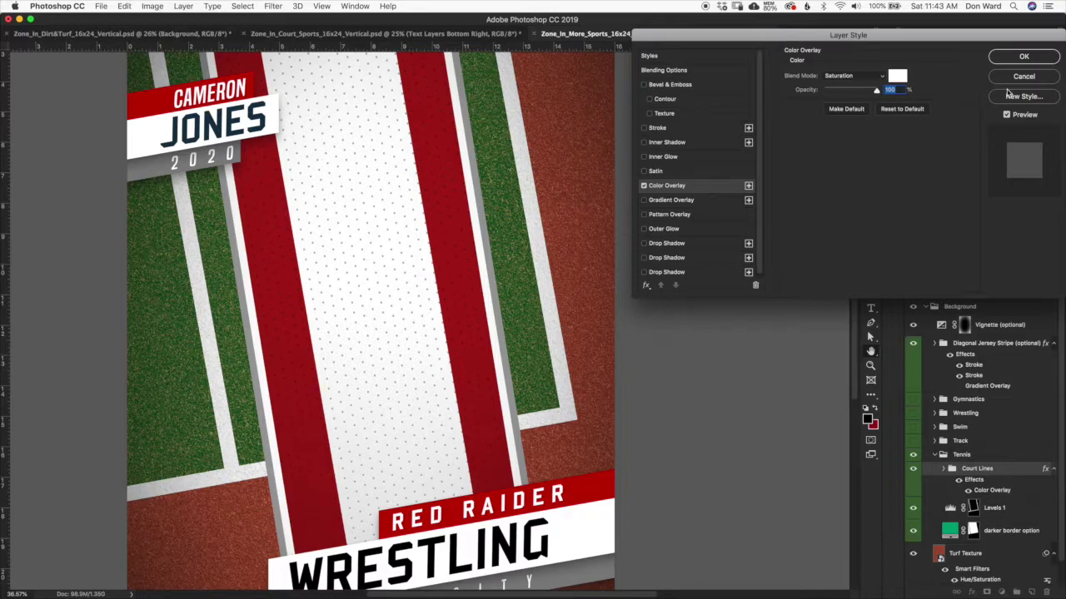
key("Return")
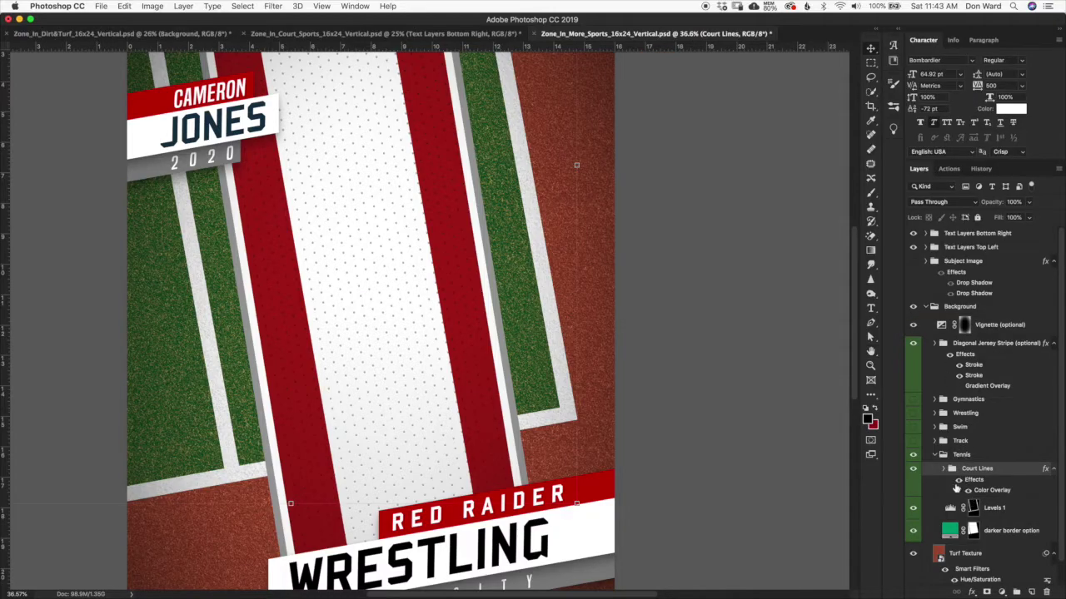
Step: Collapse and hide the Tennis group, and show the Track group in its place
left_click(957, 456)
left_click(934, 456)
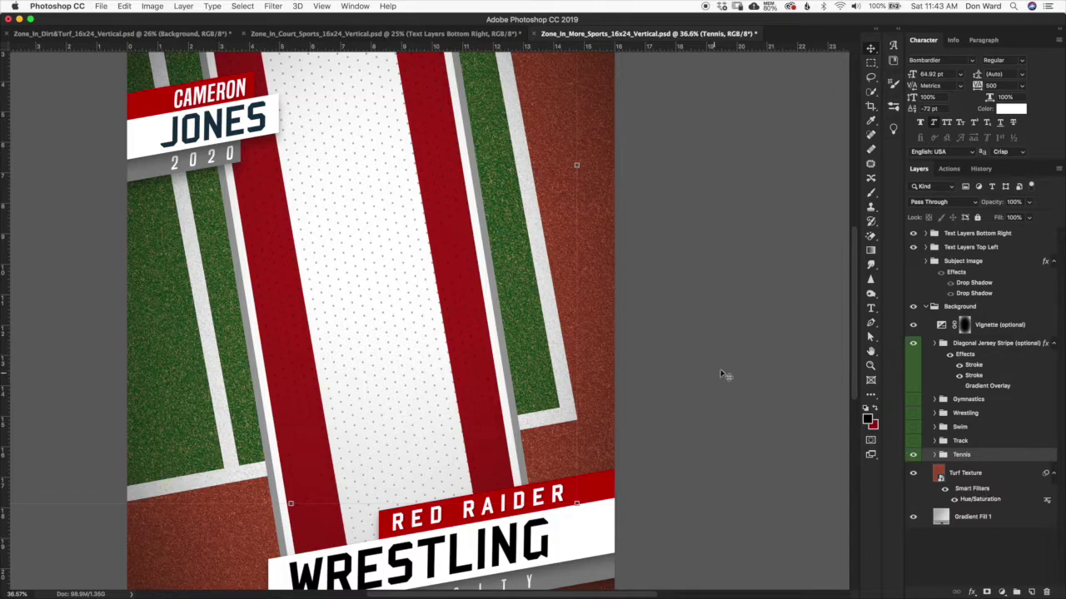
scroll(724, 372, "down", 2)
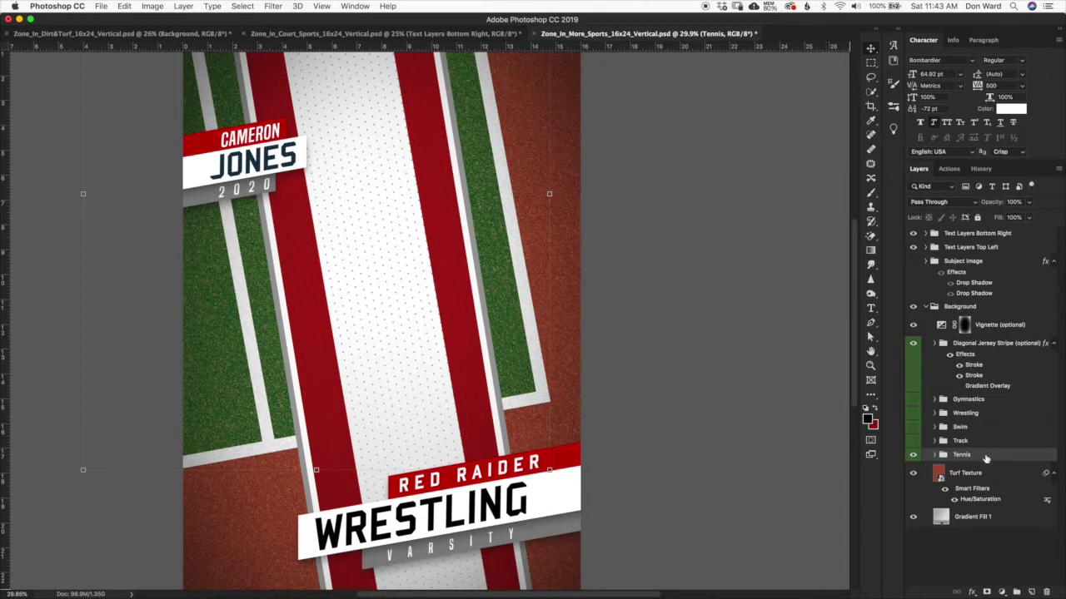
left_click(972, 442)
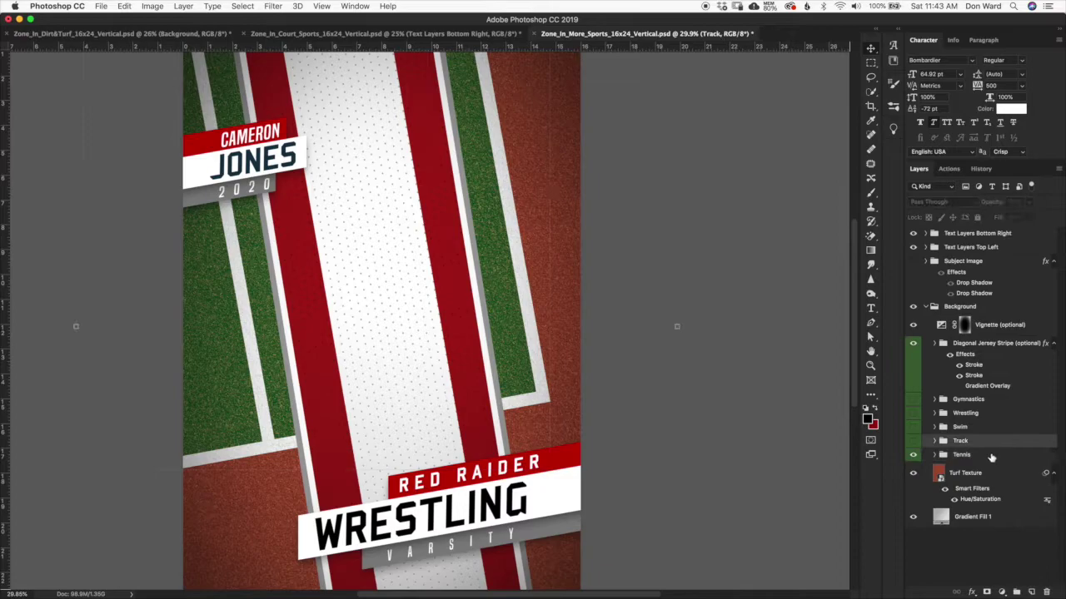
left_click(913, 454)
left_click(913, 441)
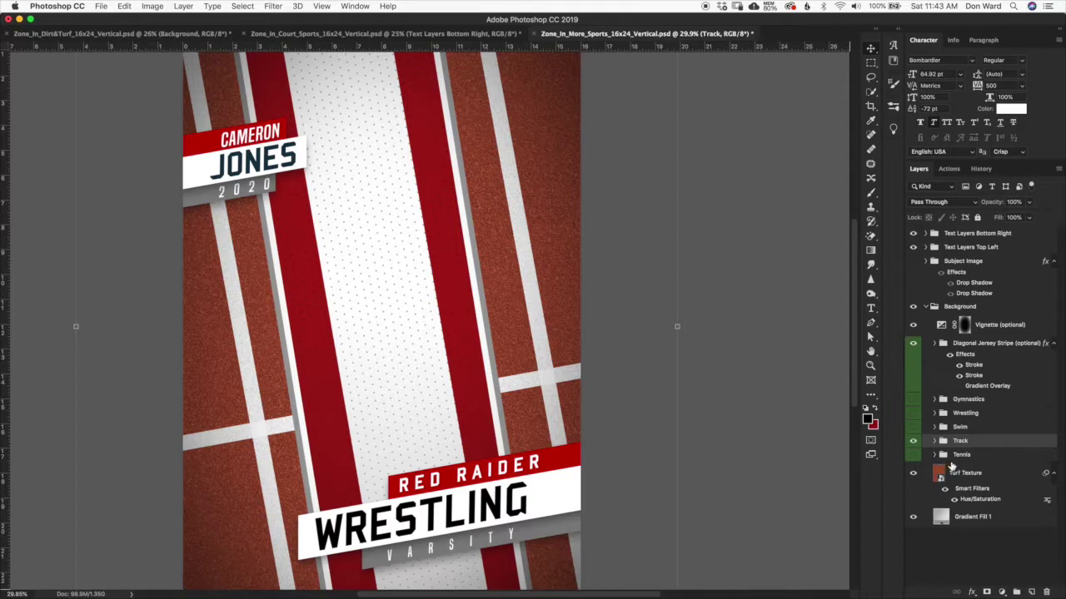
Step: Look at the Track Lines and Levels 1 layers inside the Track group, and hide the group
left_click(934, 442)
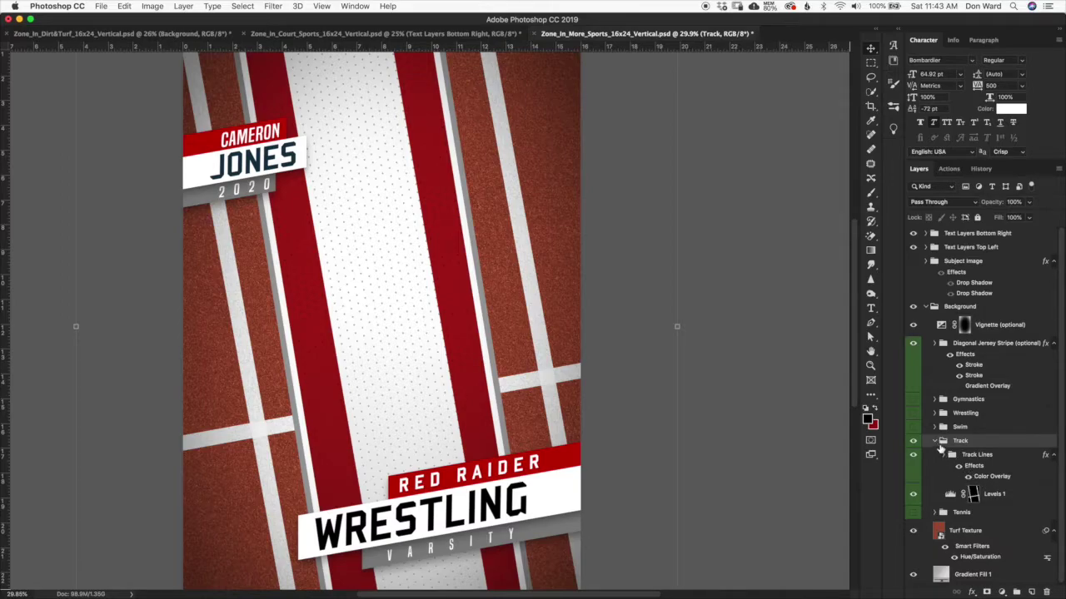
left_click(935, 442)
left_click(912, 441)
Step: Show the Swim group and expand it to list the Water Texture layer and its filters
left_click(955, 430)
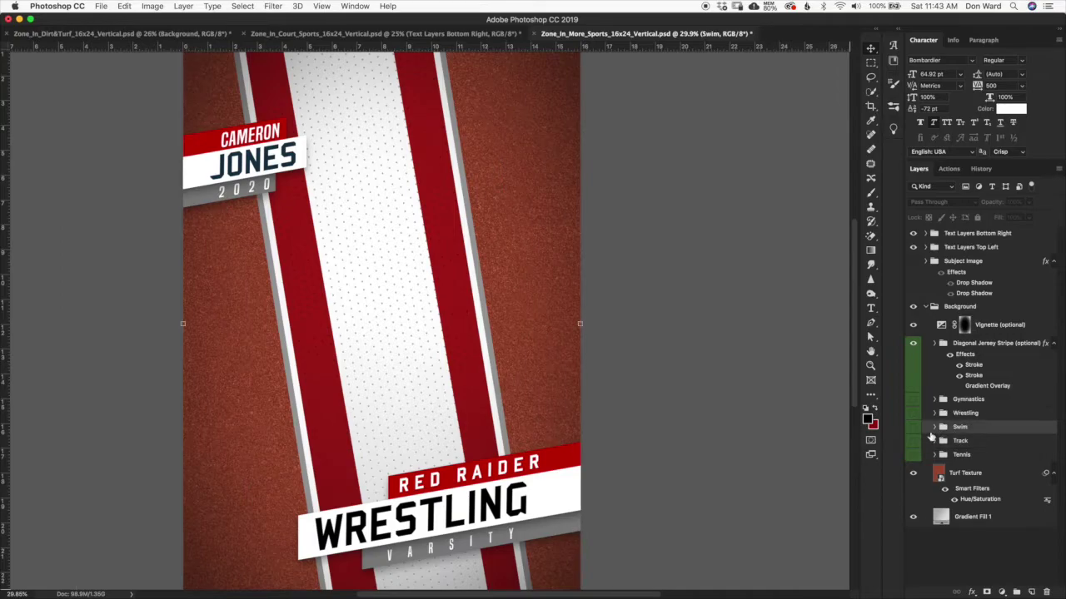
left_click(913, 427)
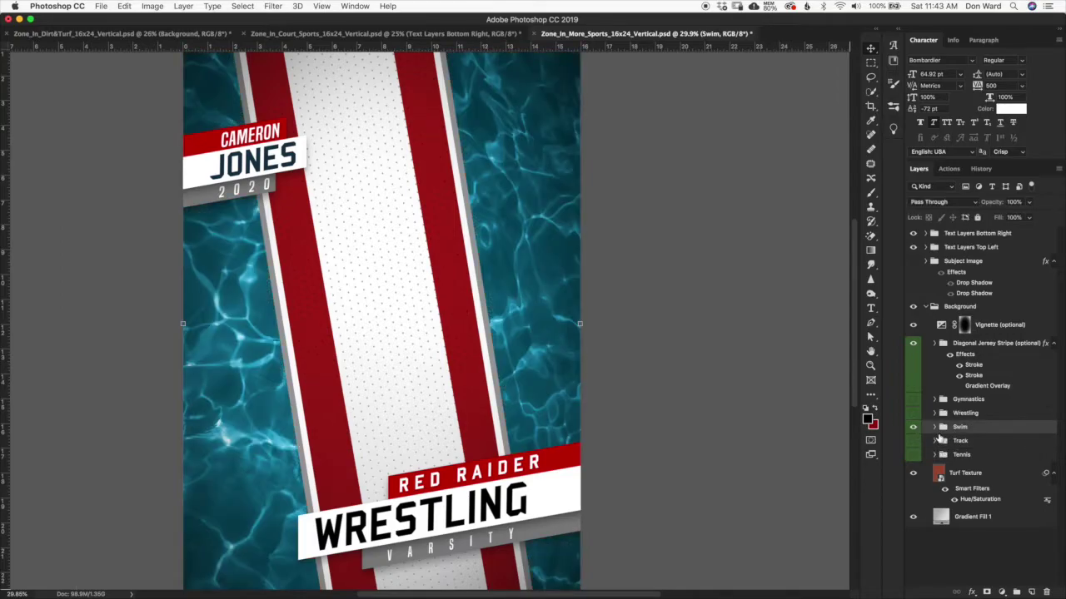
left_click(934, 427)
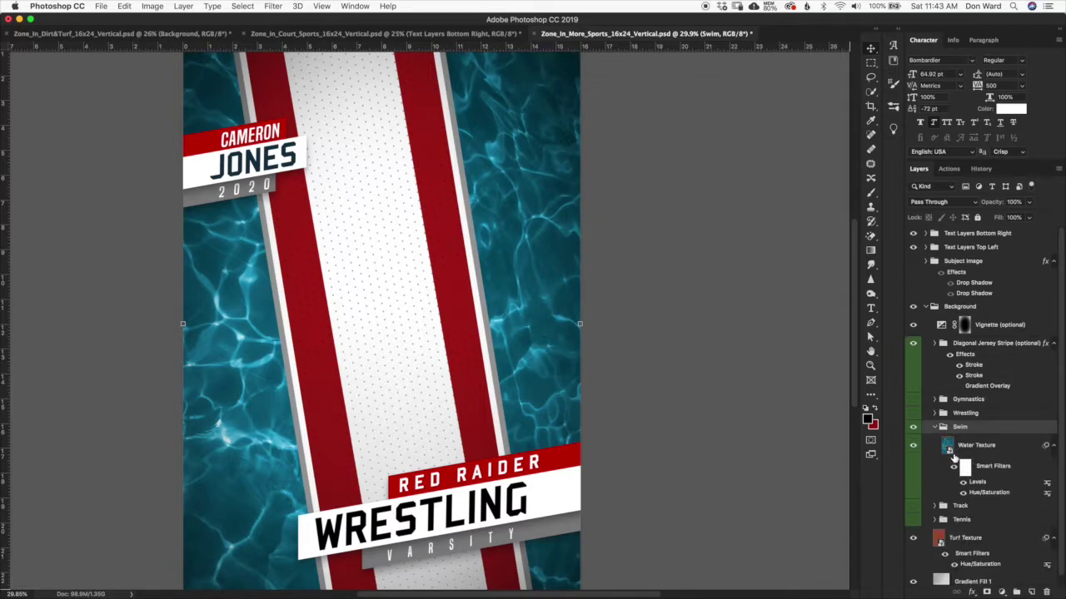
Step: Try recoloring the Water Texture teal green through its Hue/Saturation smart filter with Hue 175 and Lightness +36
double_click(987, 493)
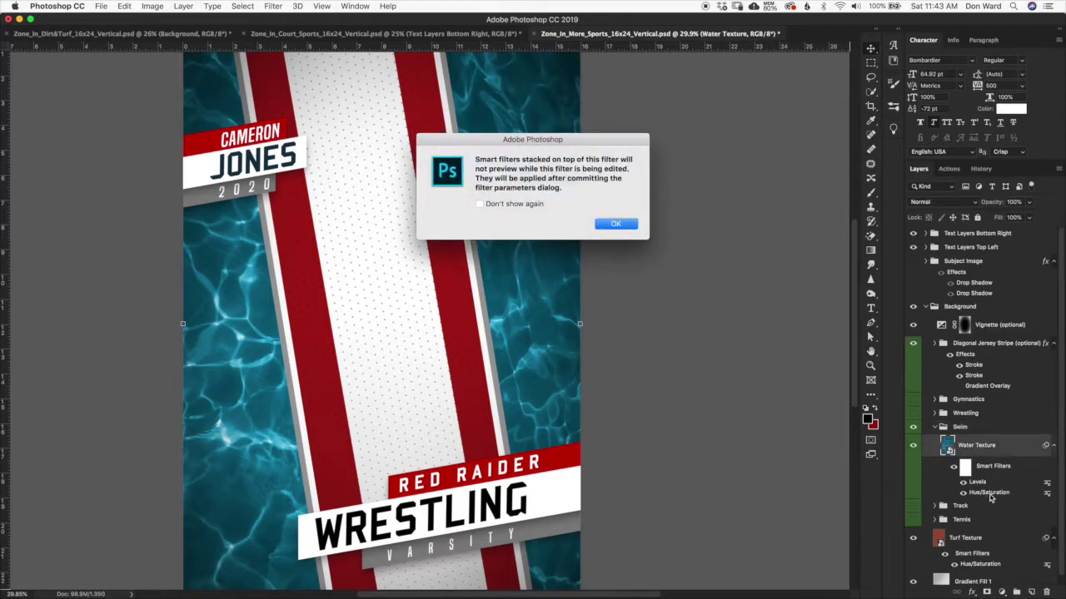
left_click(616, 224)
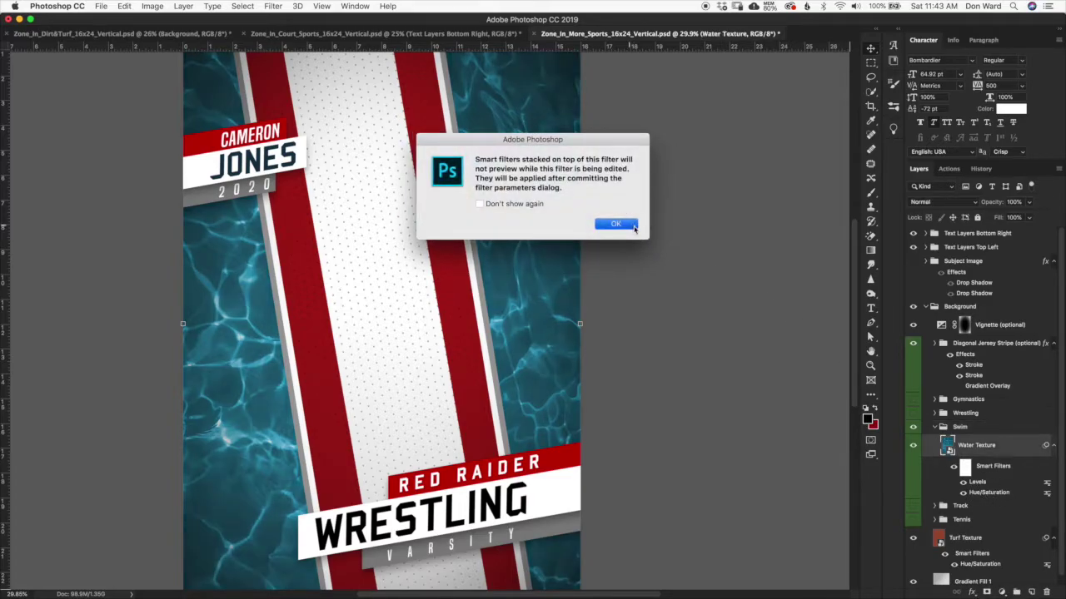
left_click_drag(699, 133, 840, 121)
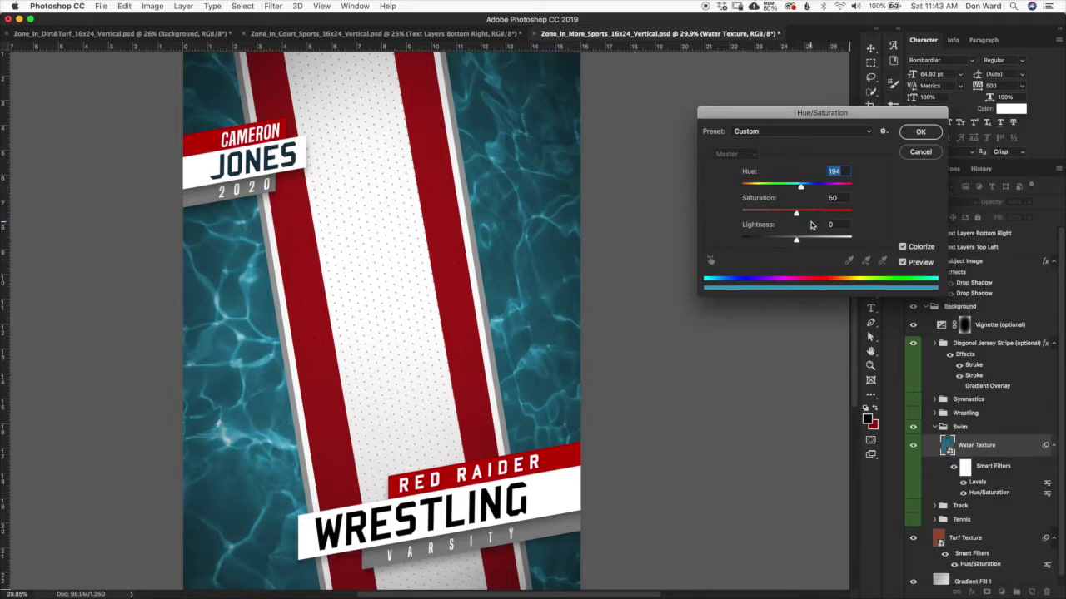
left_click_drag(801, 189, 795, 188)
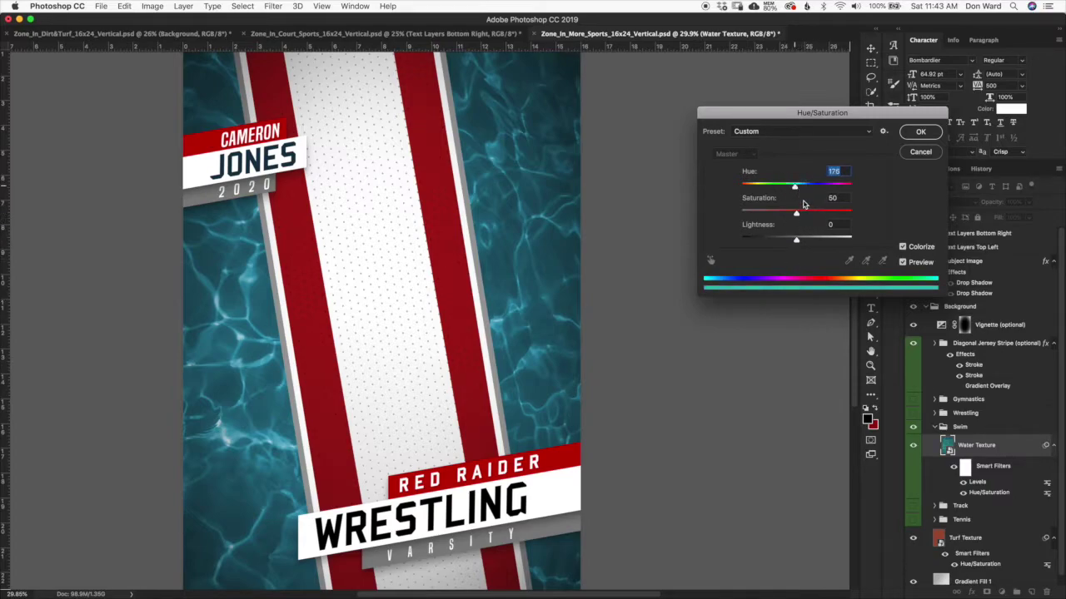
left_click_drag(796, 240, 812, 242)
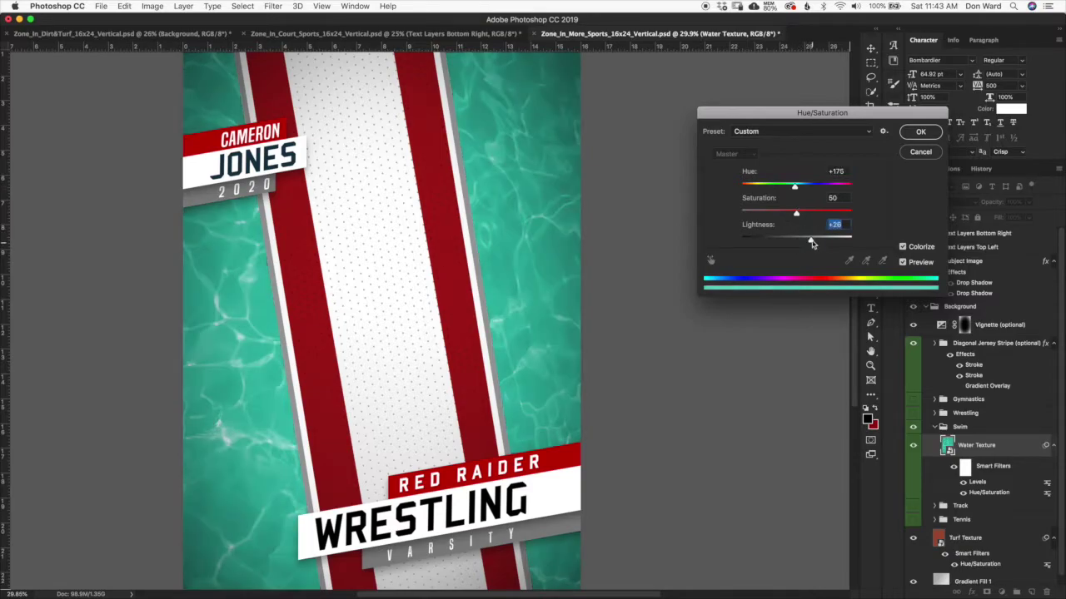
left_click_drag(814, 243, 819, 244)
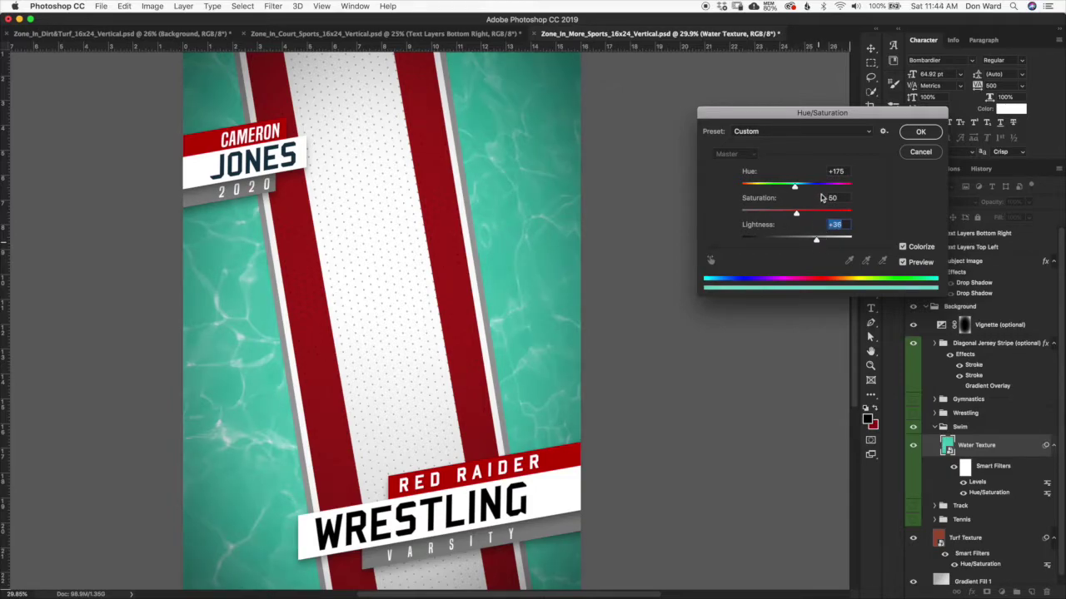
Step: Try a dark blue water color with Hue 209, Saturation 48 and a lowered Lightness, and cancel the filter changes
mouse_move(797, 216)
left_mouse_down()
mouse_move(805, 218)
mouse_move(792, 218)
left_mouse_up()
left_click_drag(792, 189, 807, 190)
left_click_drag(816, 240, 789, 240)
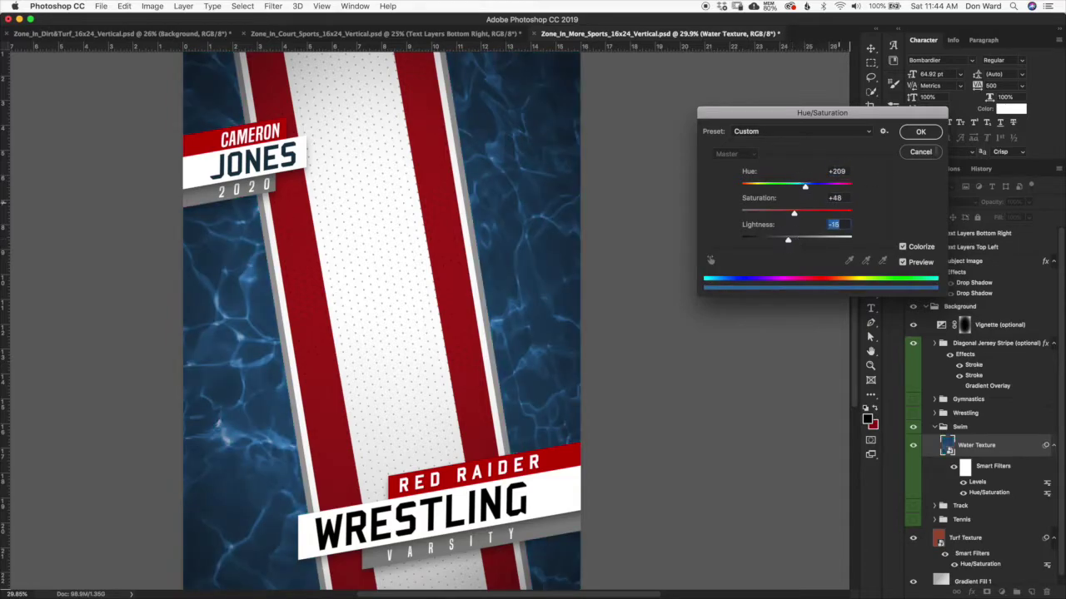
left_click(921, 154)
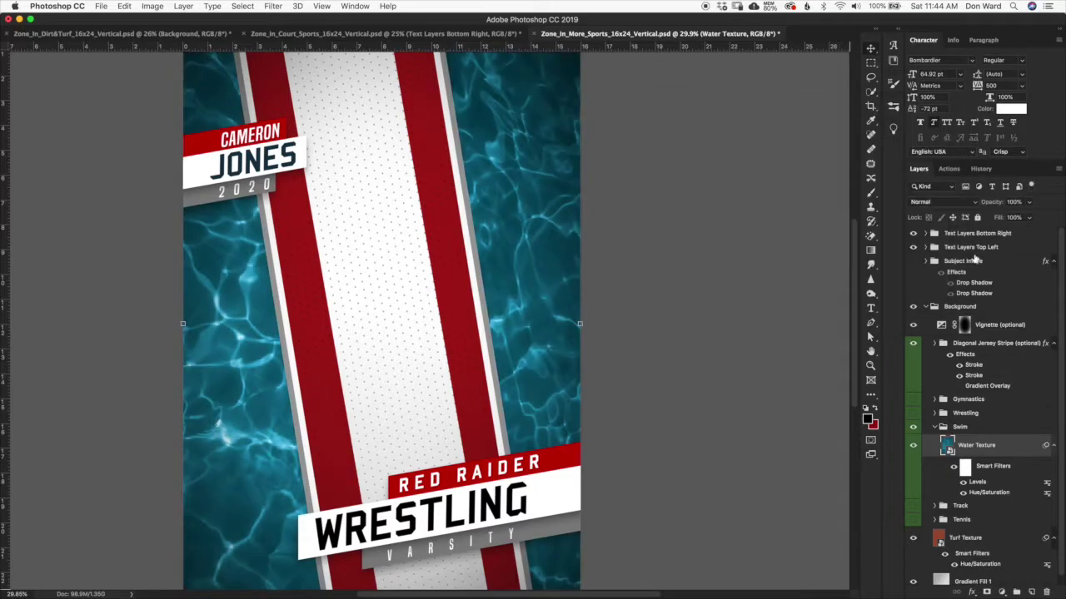
Step: Collapse and hide the Swim group, and show the Wrestling group in its place
left_click(960, 428)
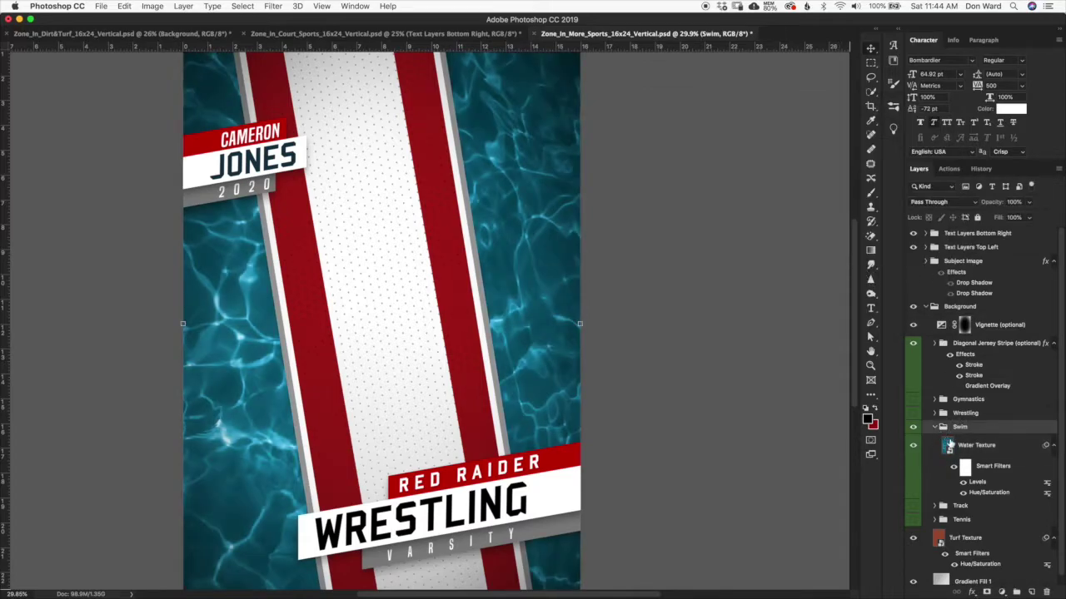
left_click(1036, 73)
left_click(1035, 33)
left_click(934, 427)
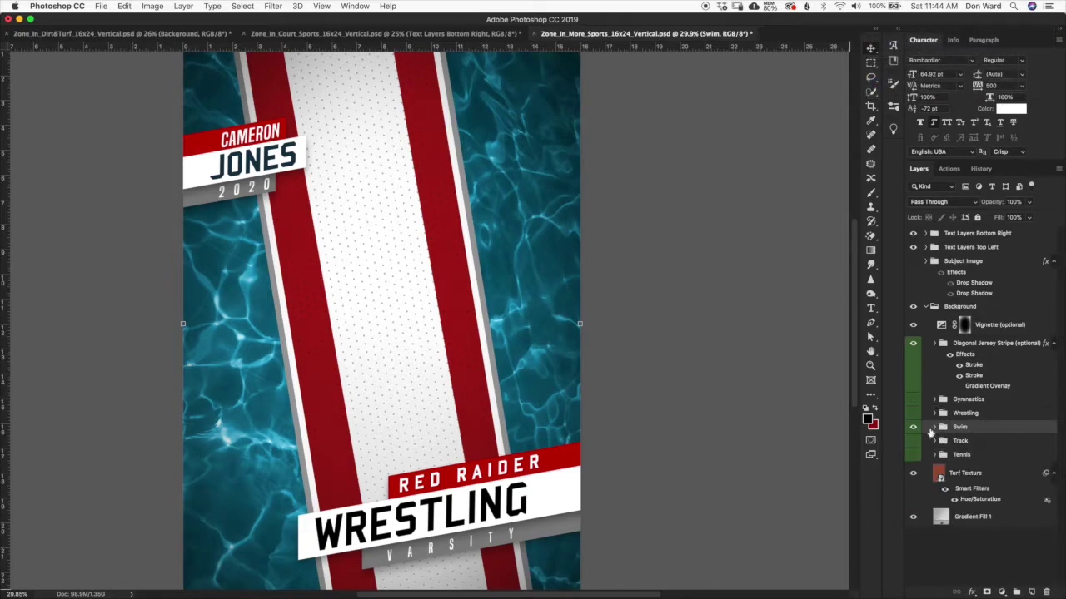
left_click(913, 427)
left_click(913, 413)
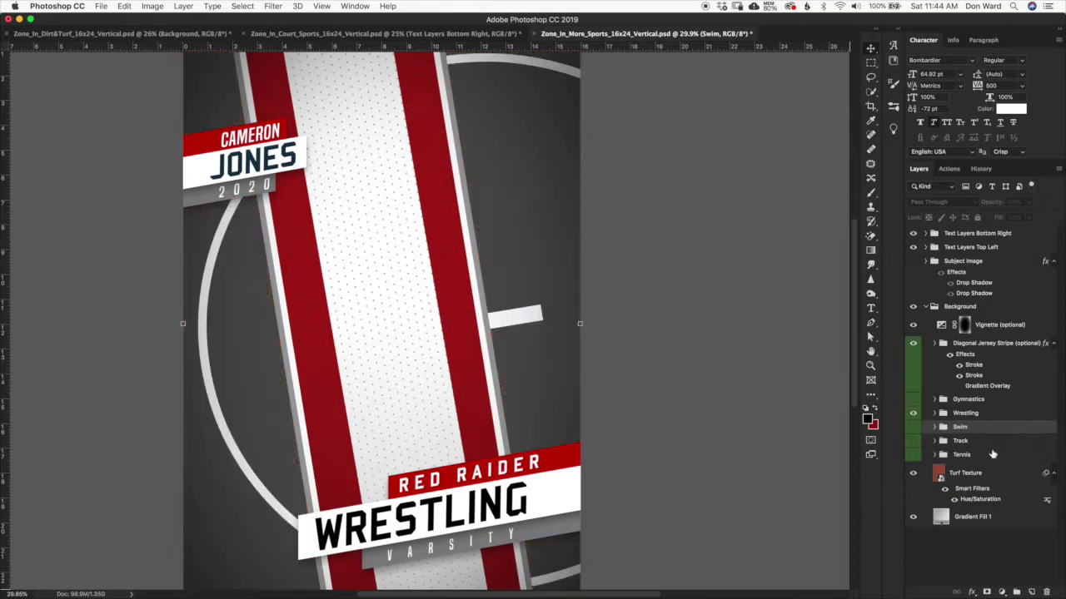
Step: Expand the Wrestling group to look at its Lines group and Change Matt Color layer
left_click(968, 415)
left_click(934, 413)
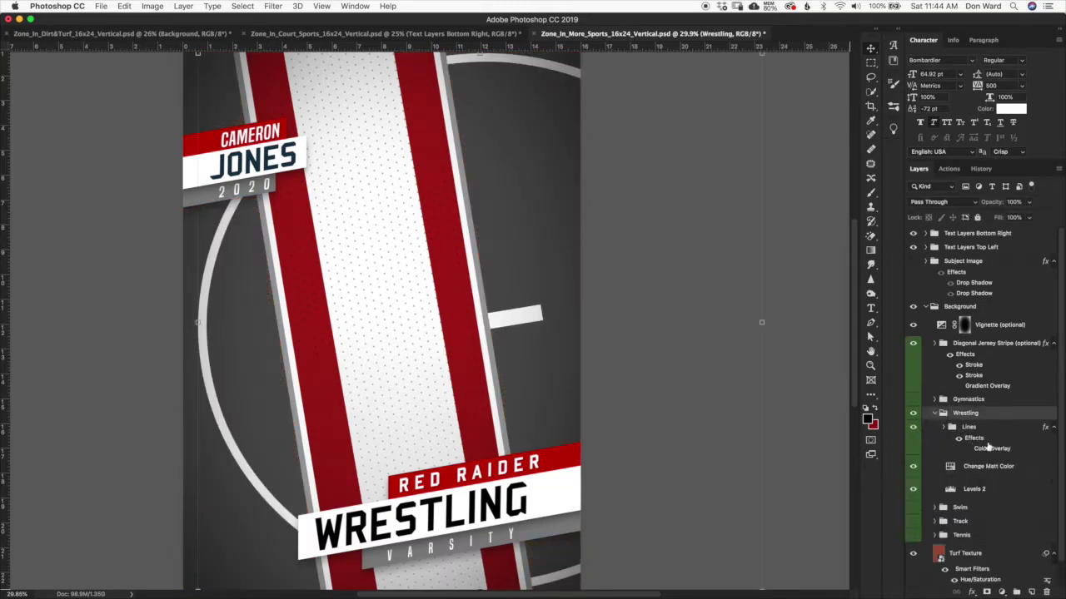
left_click(992, 439)
left_click(1016, 478)
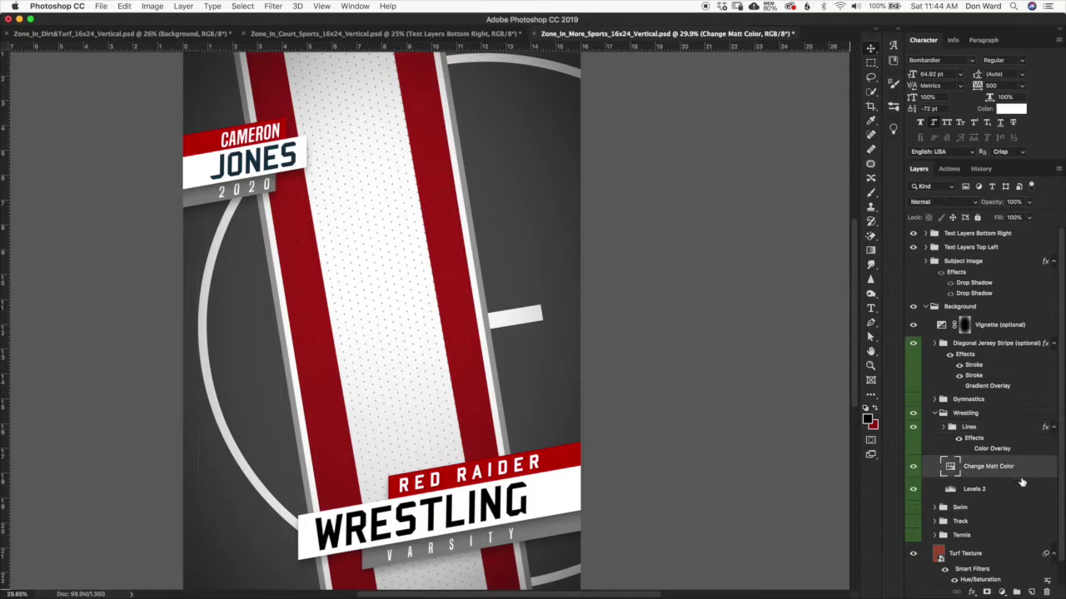
Step: Try recoloring the wrestling mat green with Saturation 55 and Hue 120 in Change Matt Color, and undo both changes
double_click(954, 471)
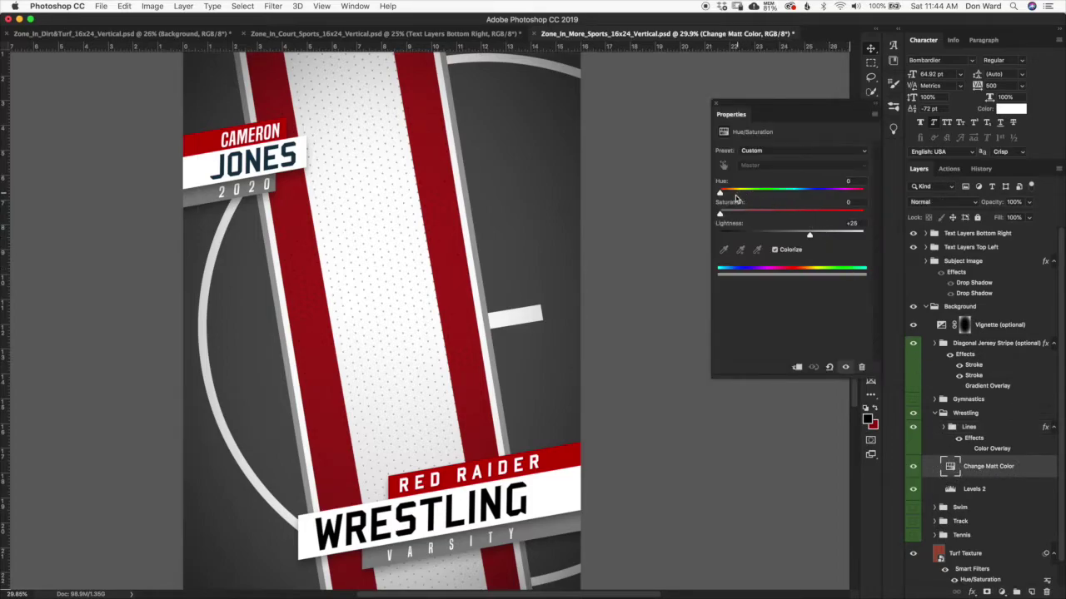
left_click_drag(720, 214, 799, 217)
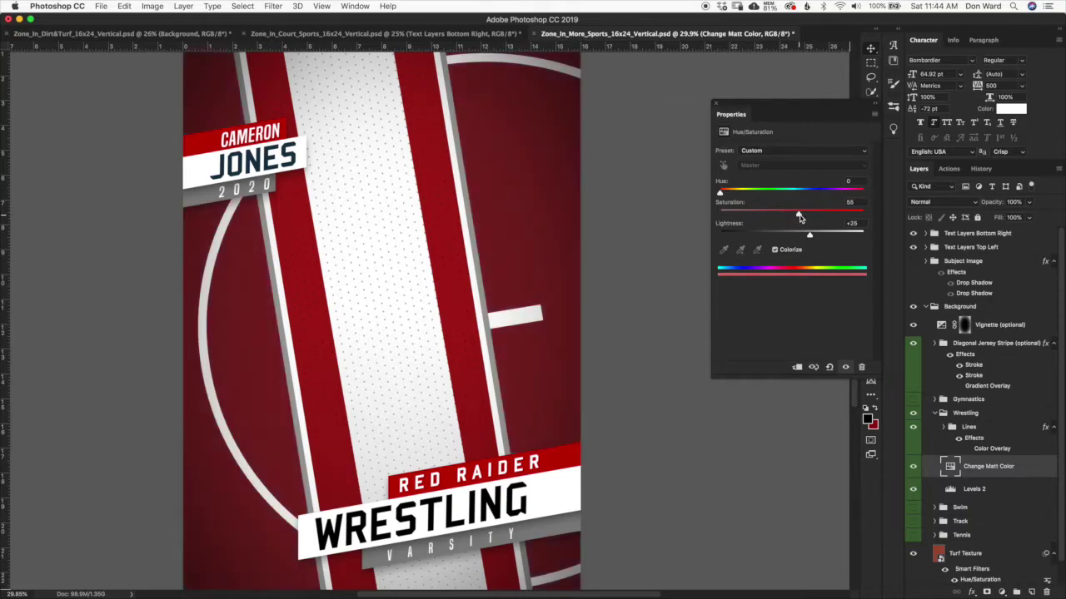
left_click_drag(720, 193, 766, 194)
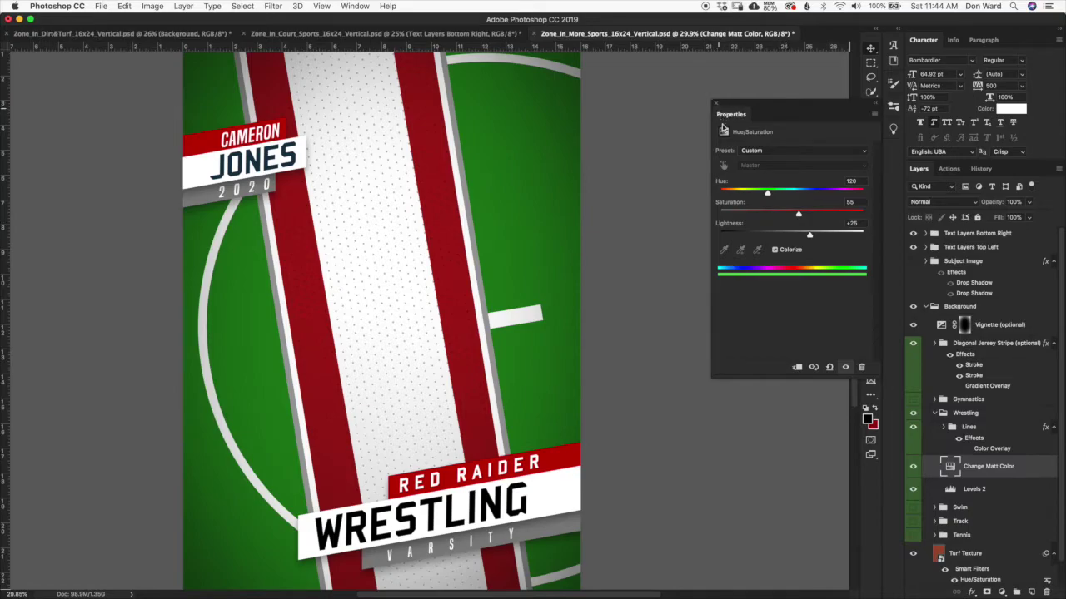
left_click(715, 104)
key("super+z")
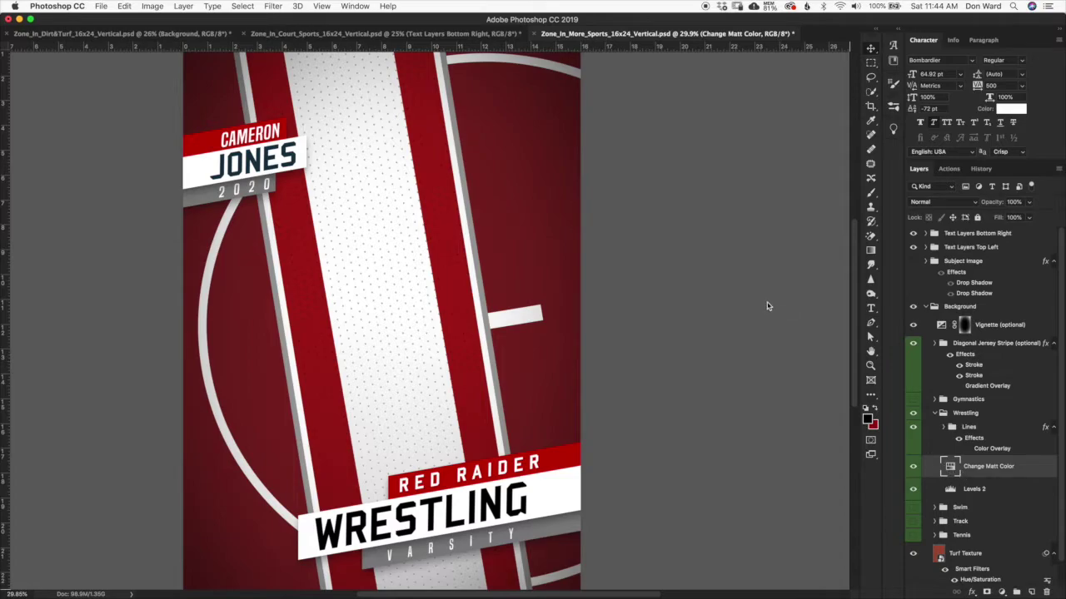
key("super+z")
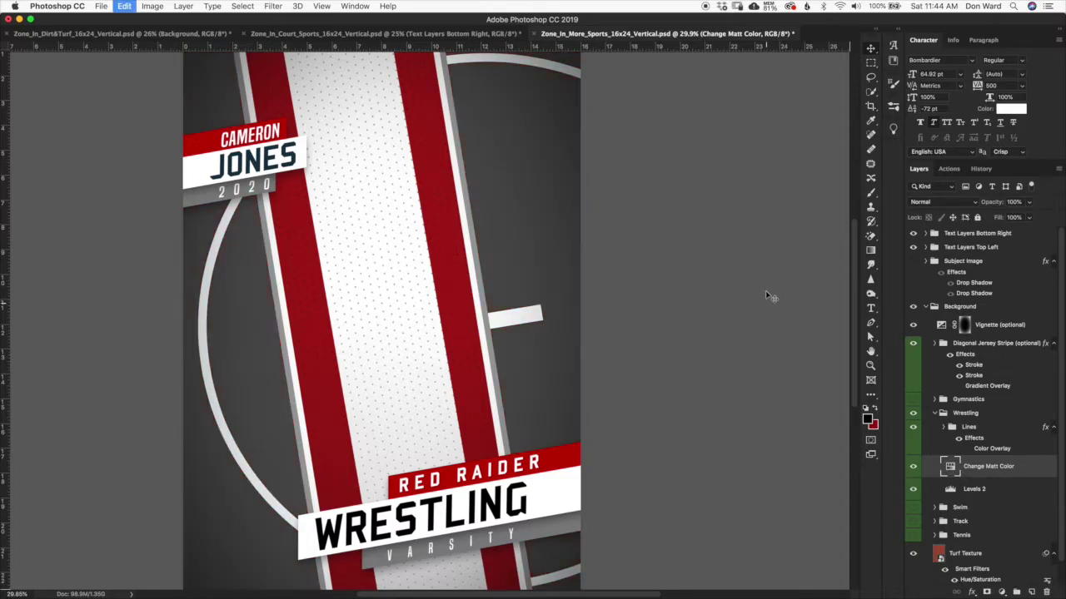
Step: Preview the Color Overlay on the wrestling Lines group by turning it on and off, and look at its settings without keeping changes
left_click(970, 429)
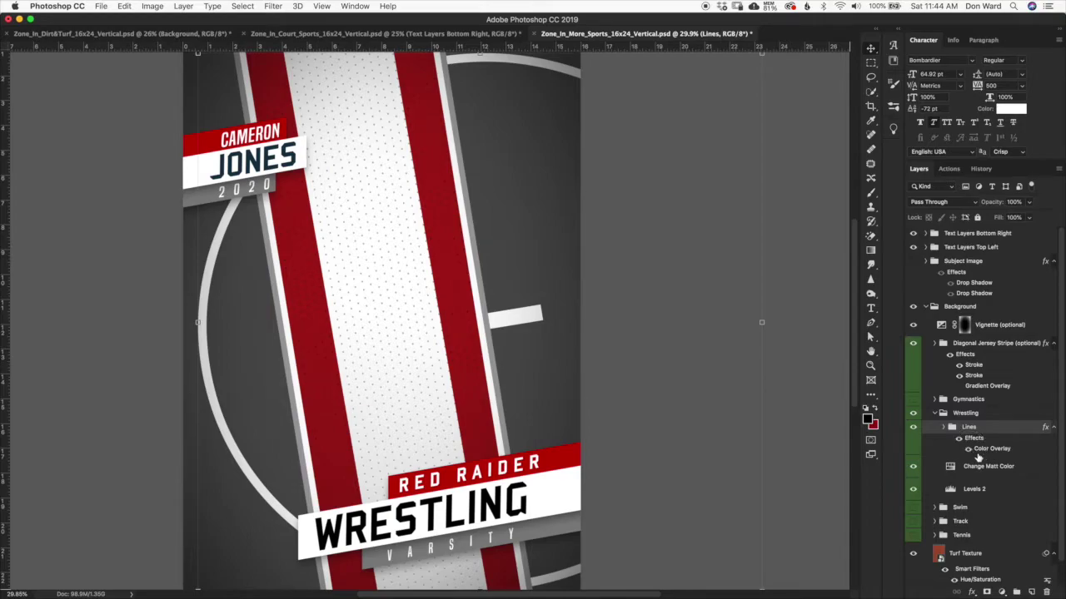
left_click(968, 448)
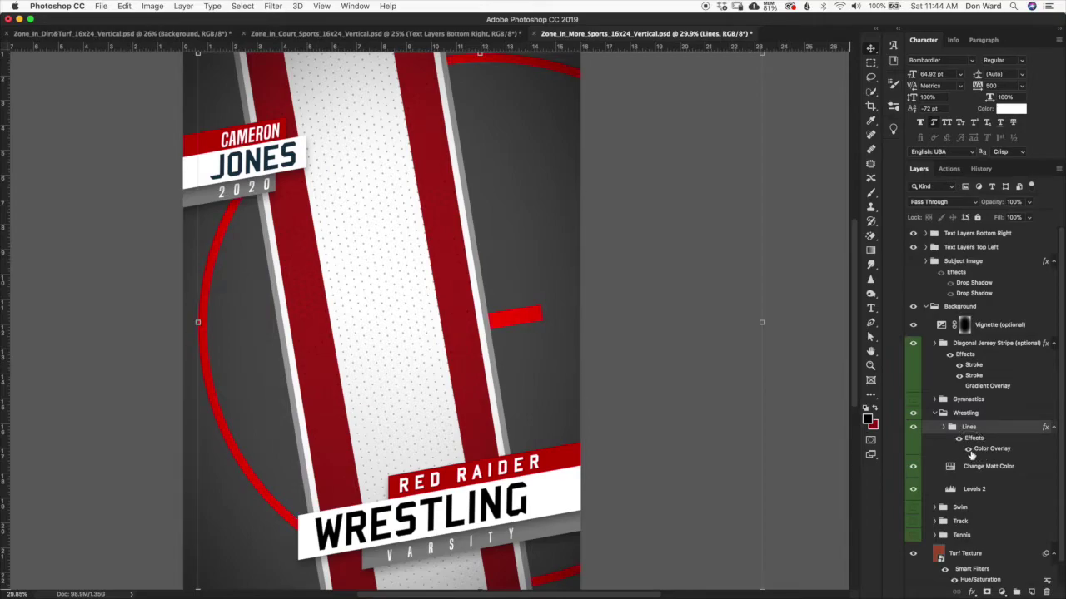
left_click(968, 449)
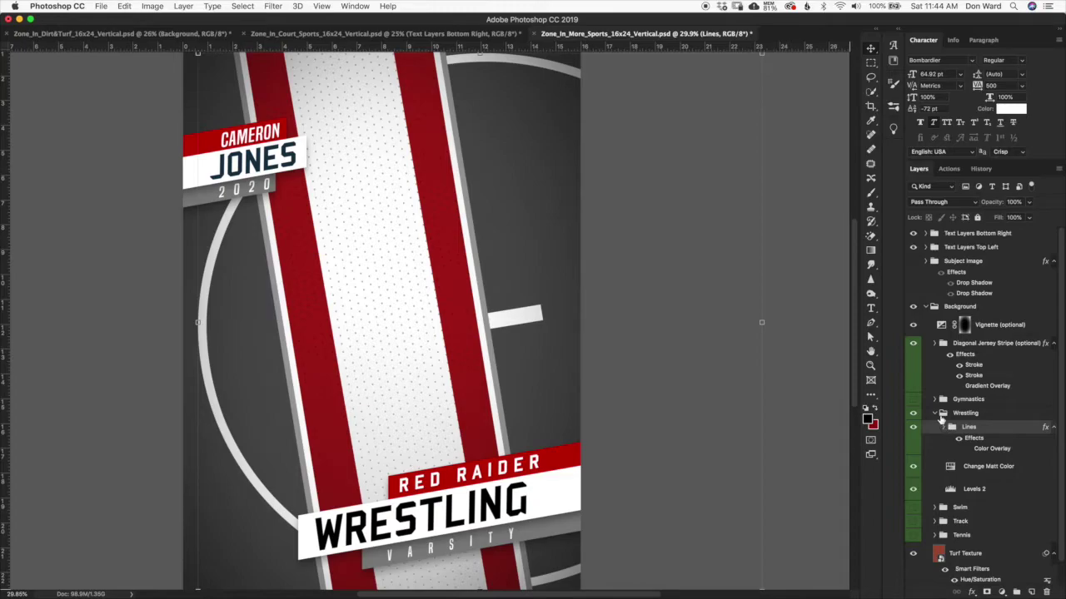
double_click(991, 453)
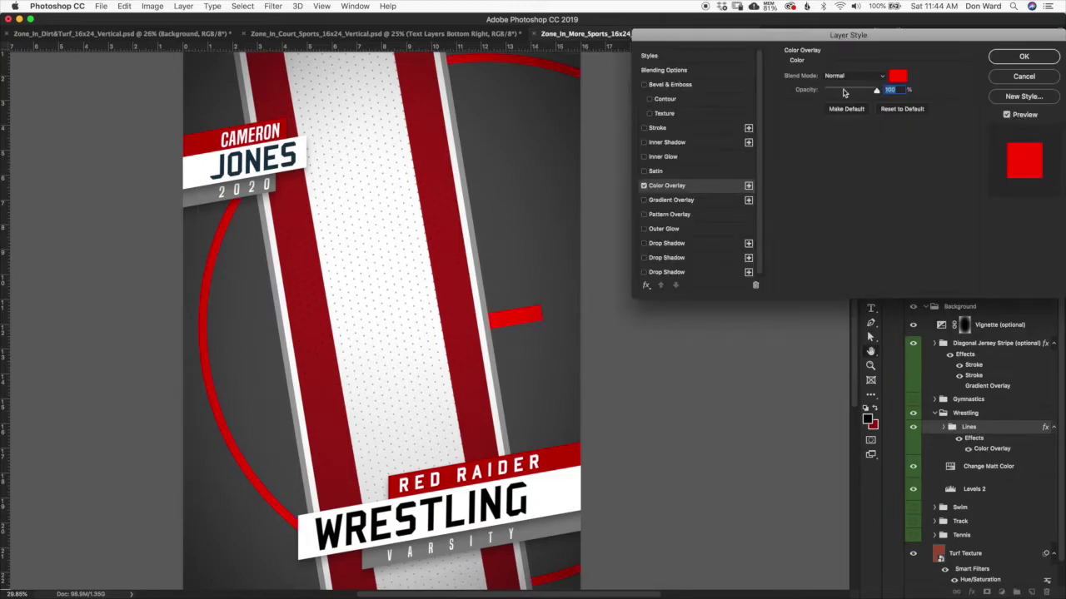
left_click(1035, 75)
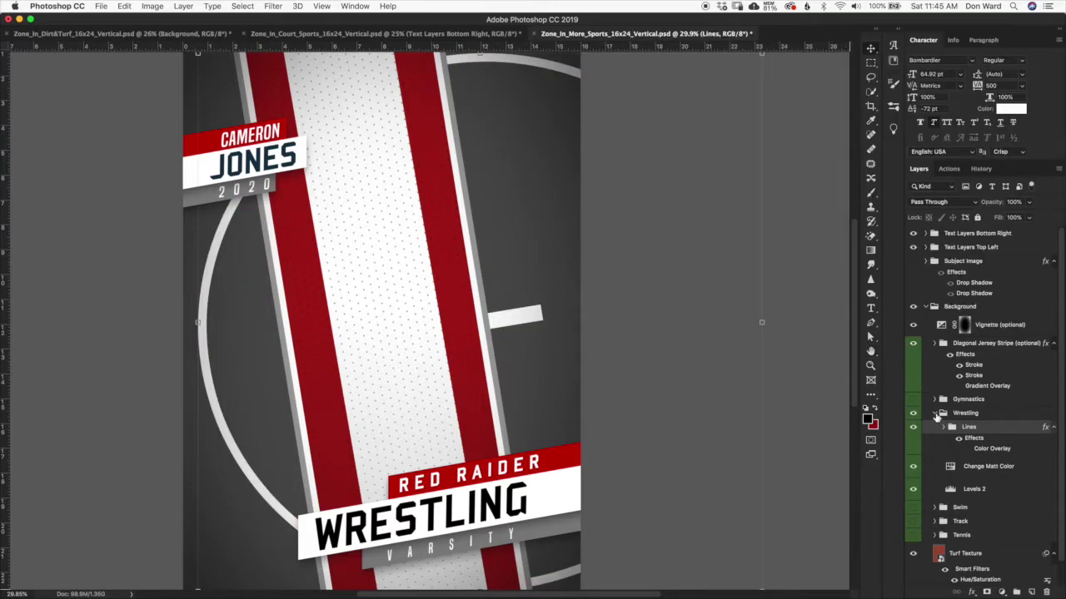
Step: Collapse and hide the Wrestling group, and show the Gymnastics group in its place
left_click(934, 413)
left_click(912, 413)
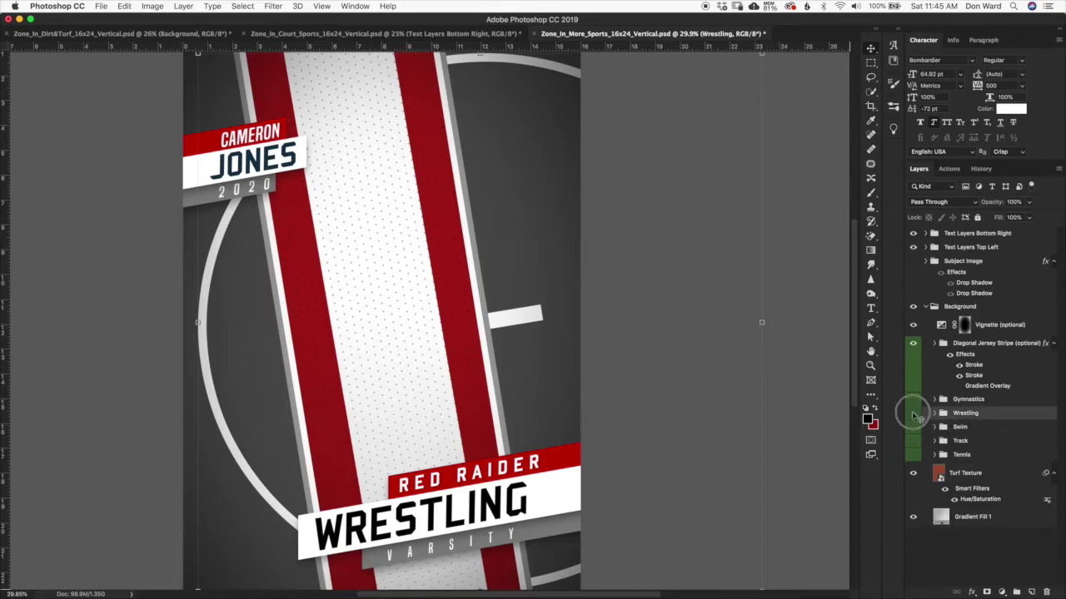
left_click(912, 398)
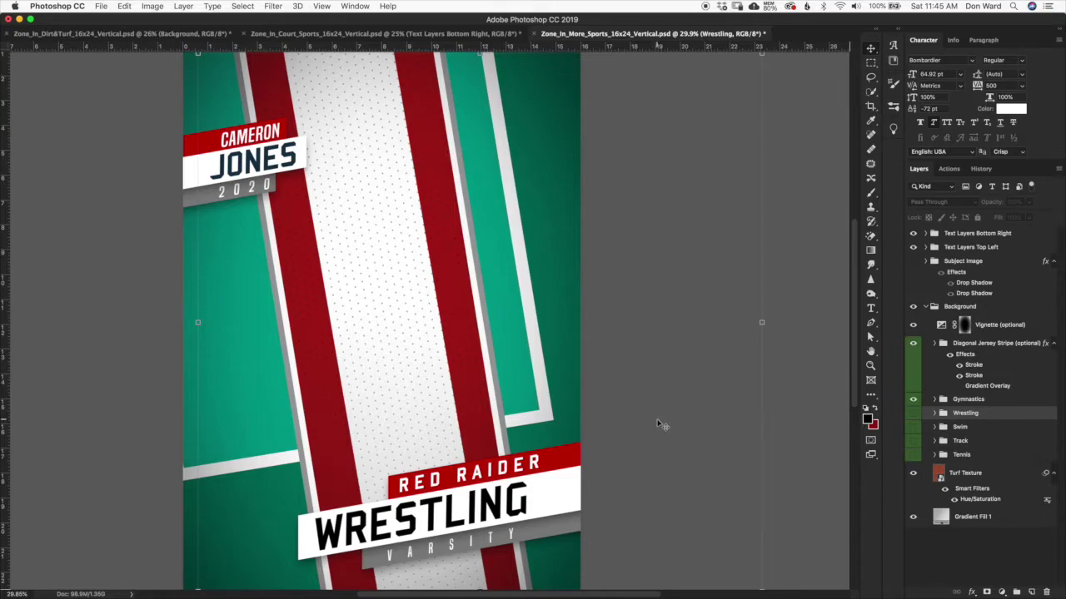
Step: Expand the Gymnastics group and compare the background with the darker border option layer hidden and shown
left_click(934, 399)
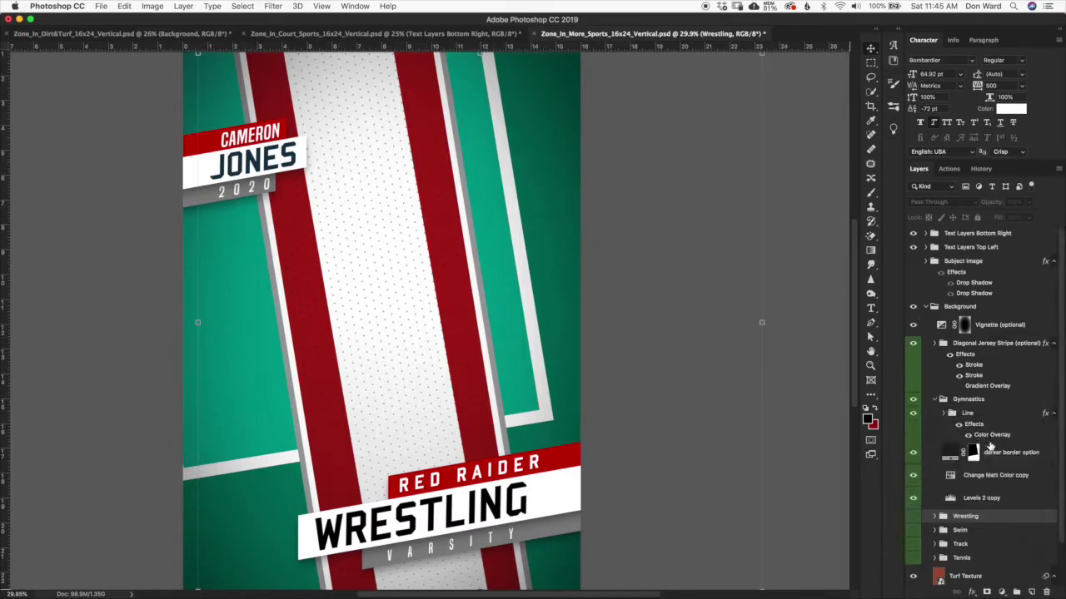
left_click(979, 416)
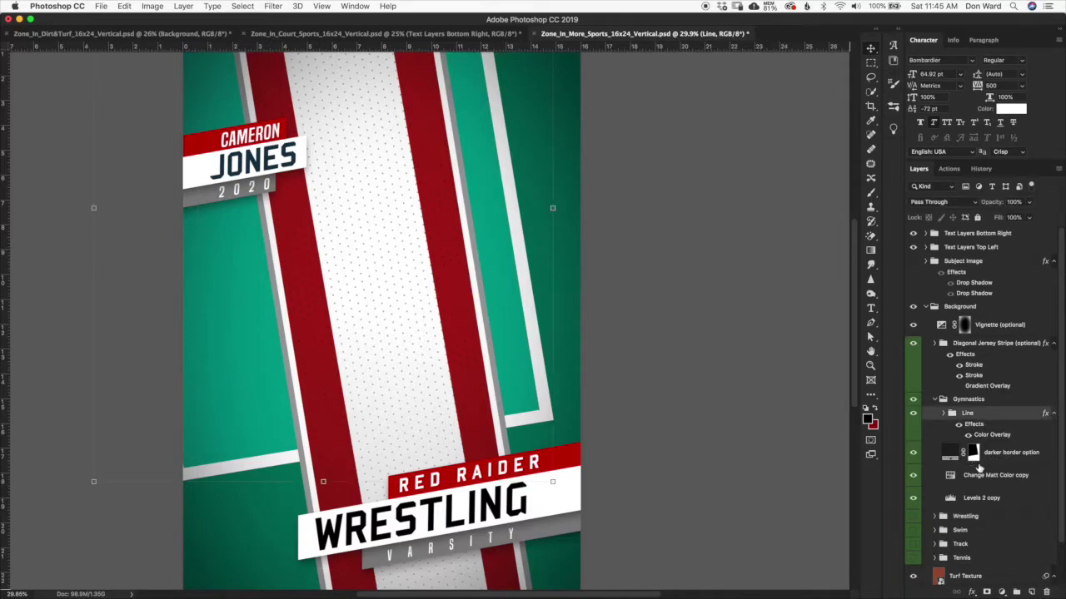
left_click(1007, 460)
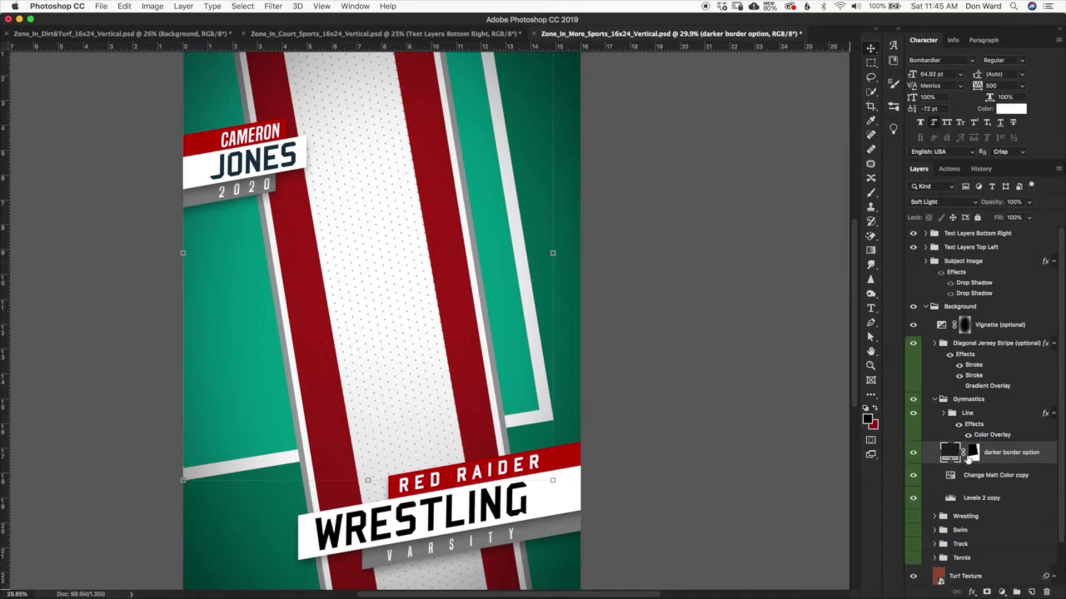
left_click(913, 453)
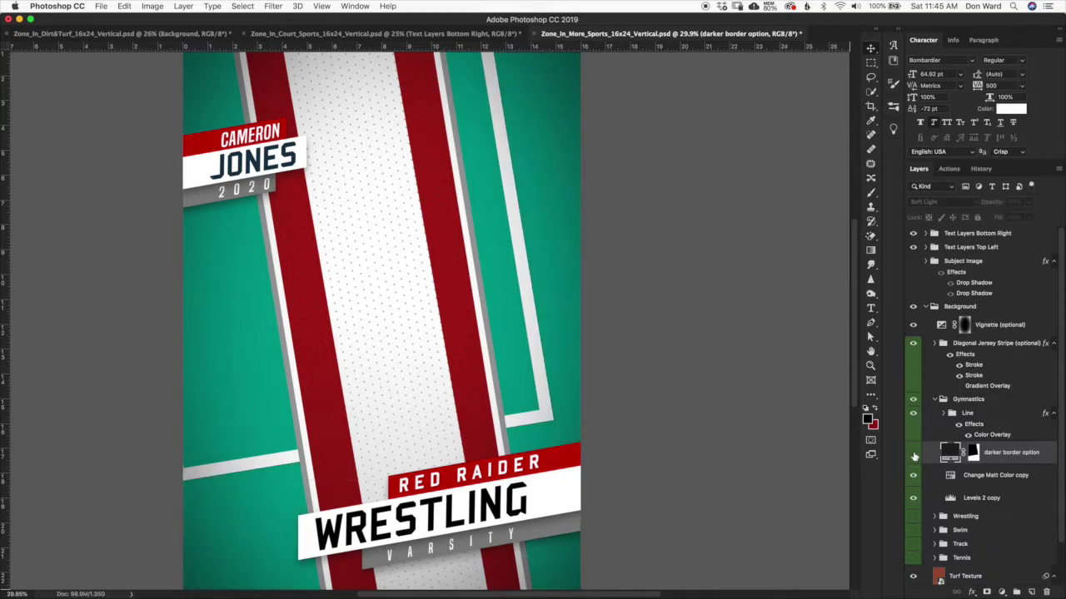
left_click(915, 454)
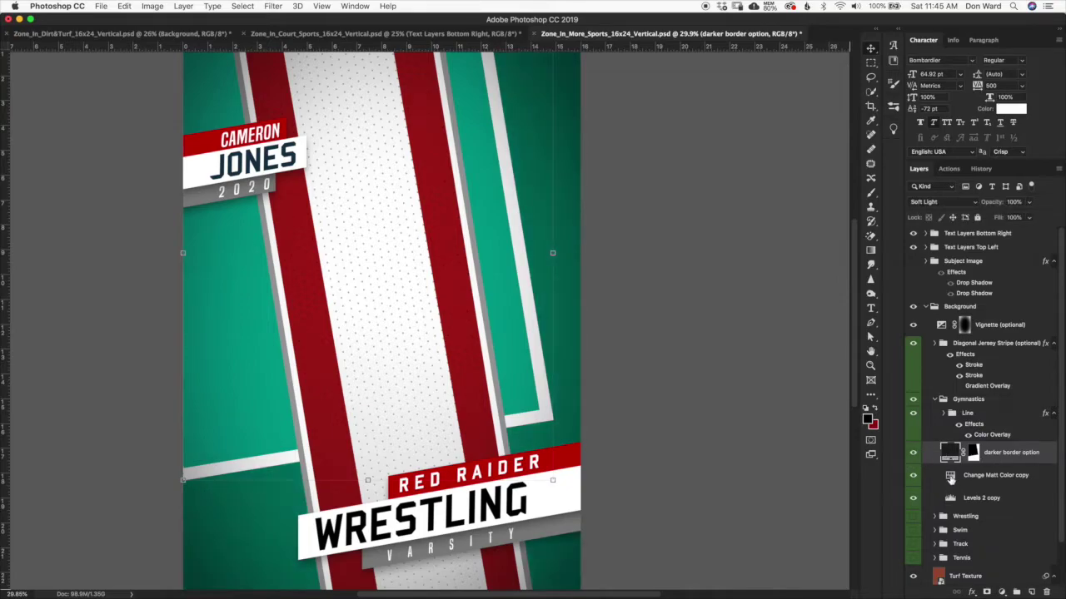
Step: Try recoloring the gymnastics mat with Hue 95 in the Change Matt Color copy layer, and undo the change
left_click(950, 477)
double_click(951, 478)
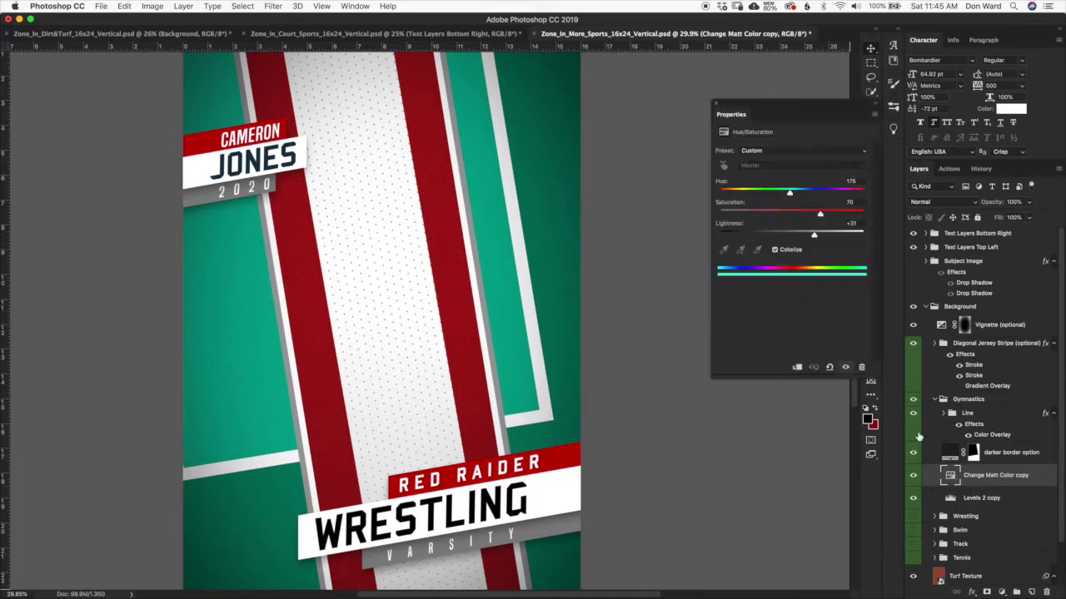
left_click_drag(792, 200, 756, 197)
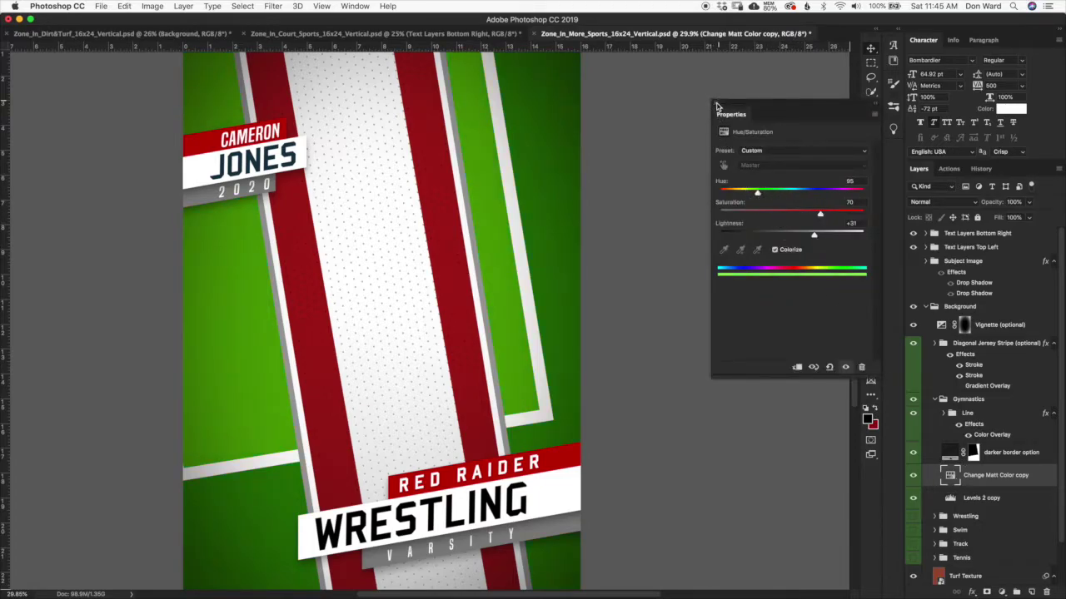
key("super+z")
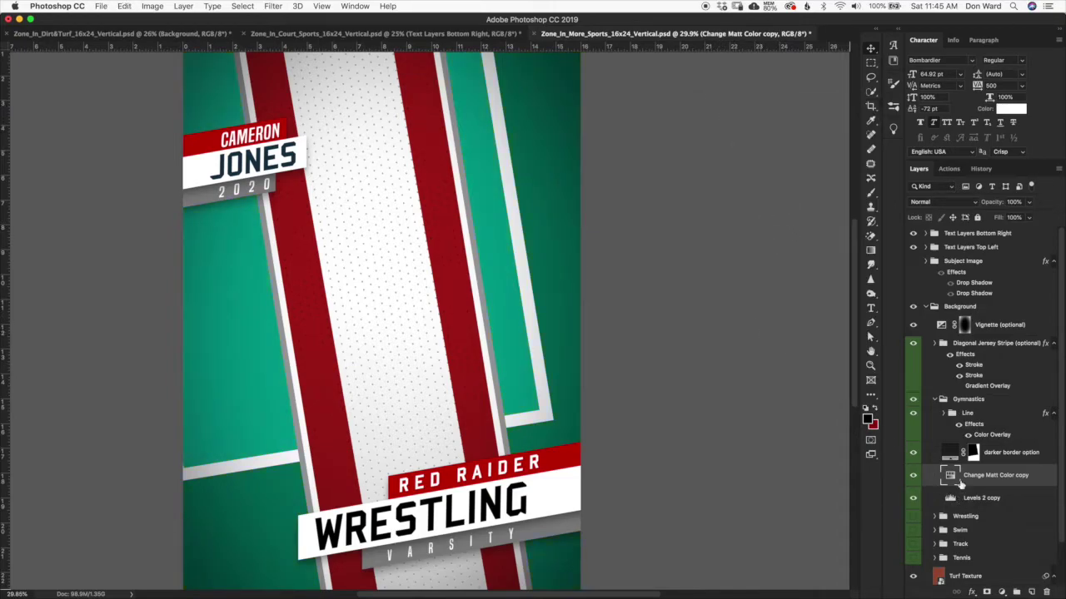
Step: Look at the Line group and its Color Overlay effect, and collapse the Gymnastics group
left_click(963, 414)
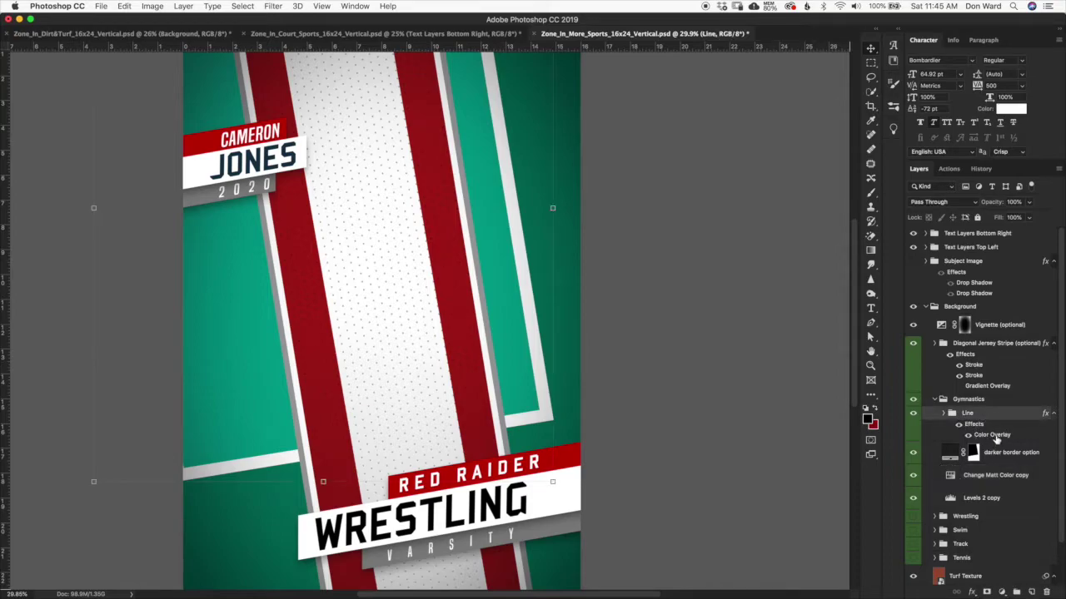
left_click(935, 399)
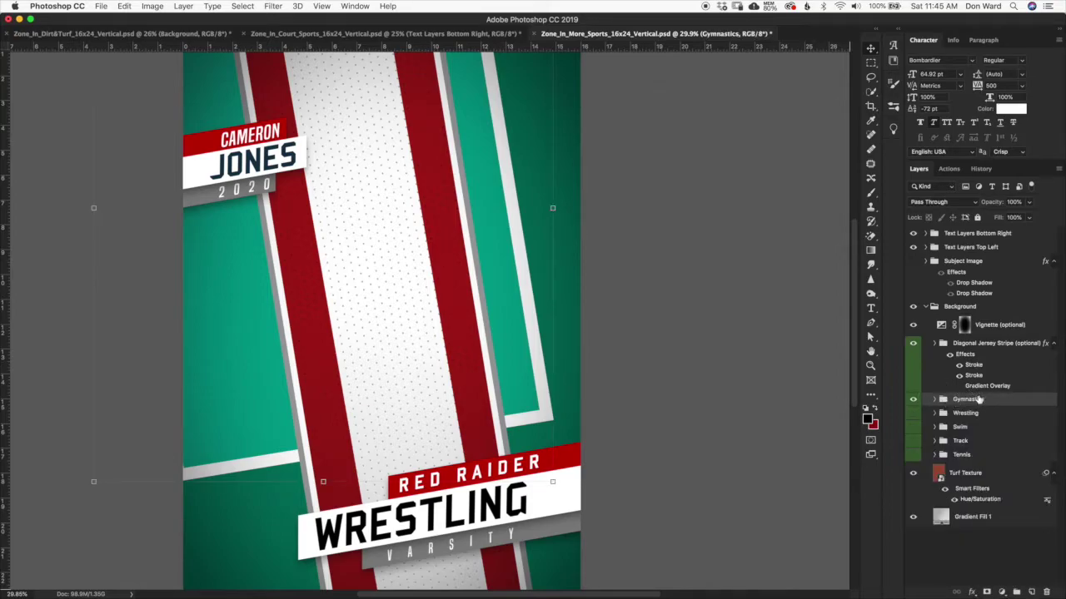
Step: Compare the gymnastics background with the Diagonal Jersey Stripe group hidden and shown, and collapse and reopen the Background group
left_click(970, 355)
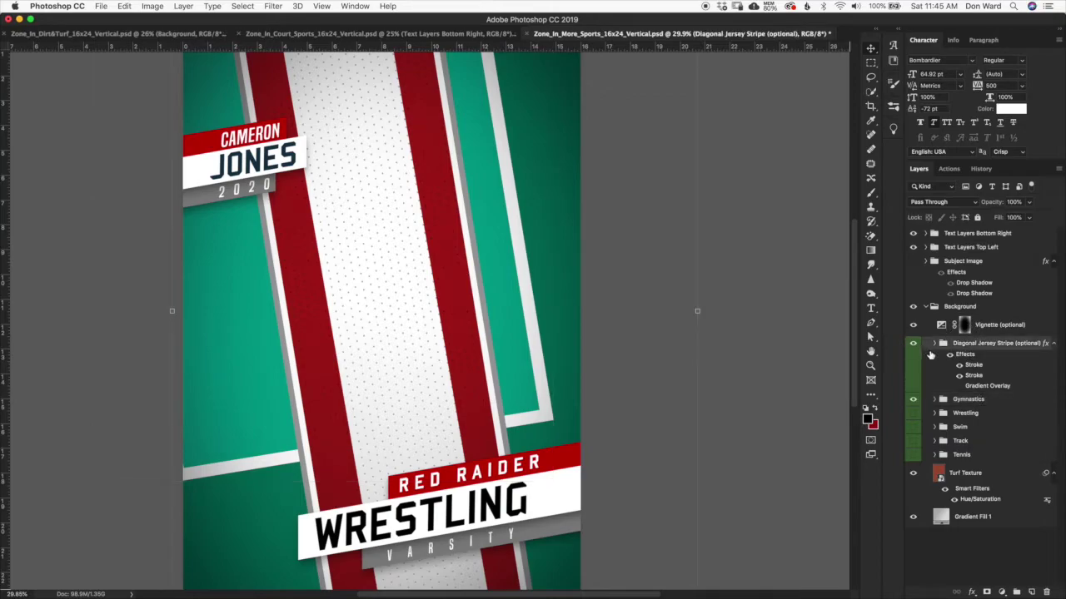
left_click(914, 343)
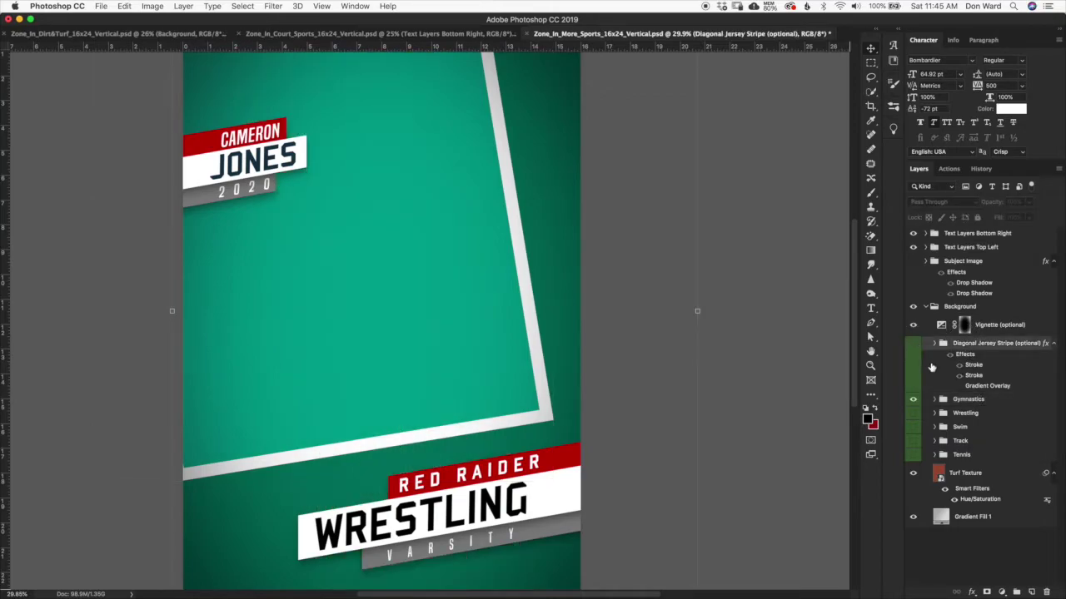
left_click(925, 307)
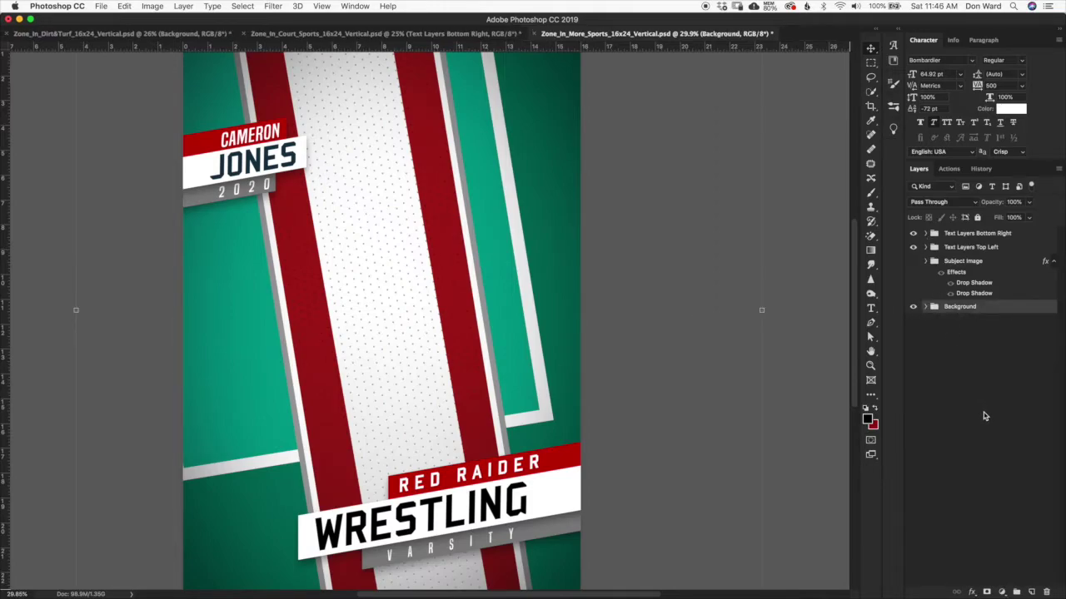
left_click(926, 308)
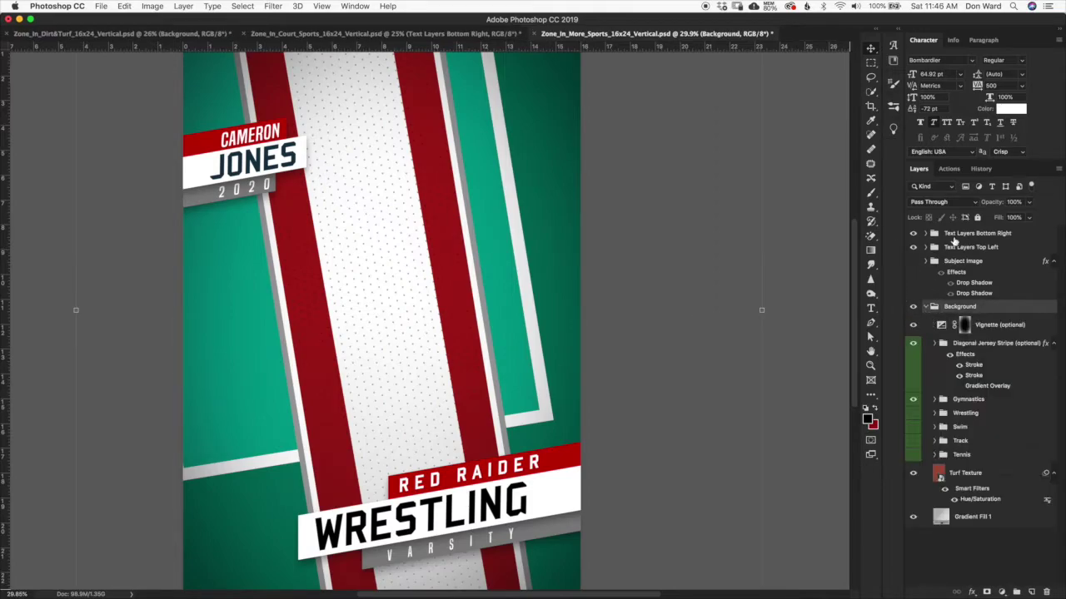
Step: Revert the More Sports poster to its opening history snapshot, and return to viewing its layers
left_click(982, 169)
left_click(990, 190)
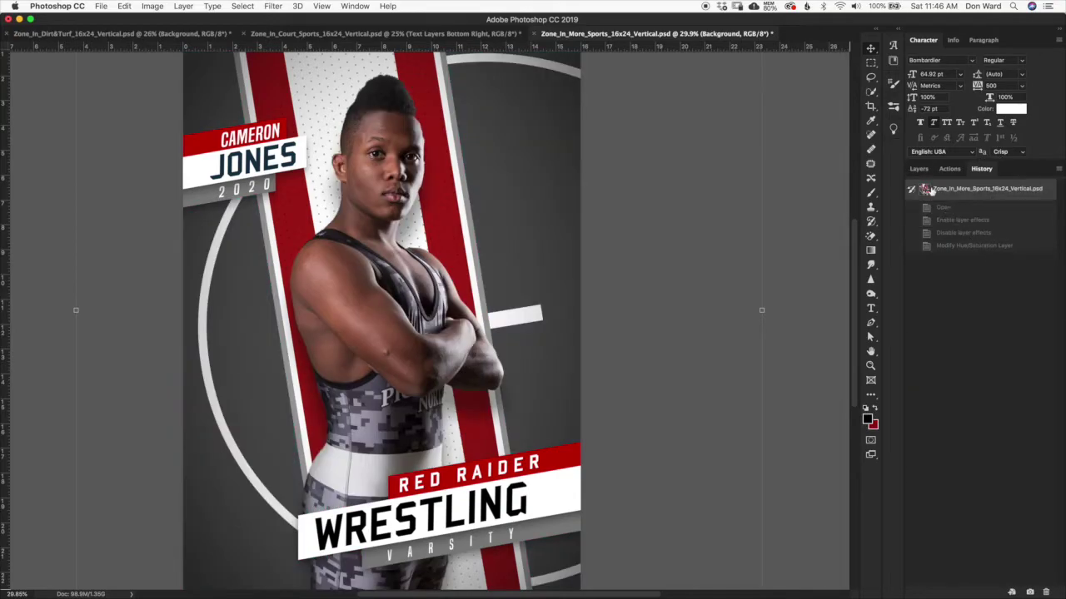
left_click(919, 169)
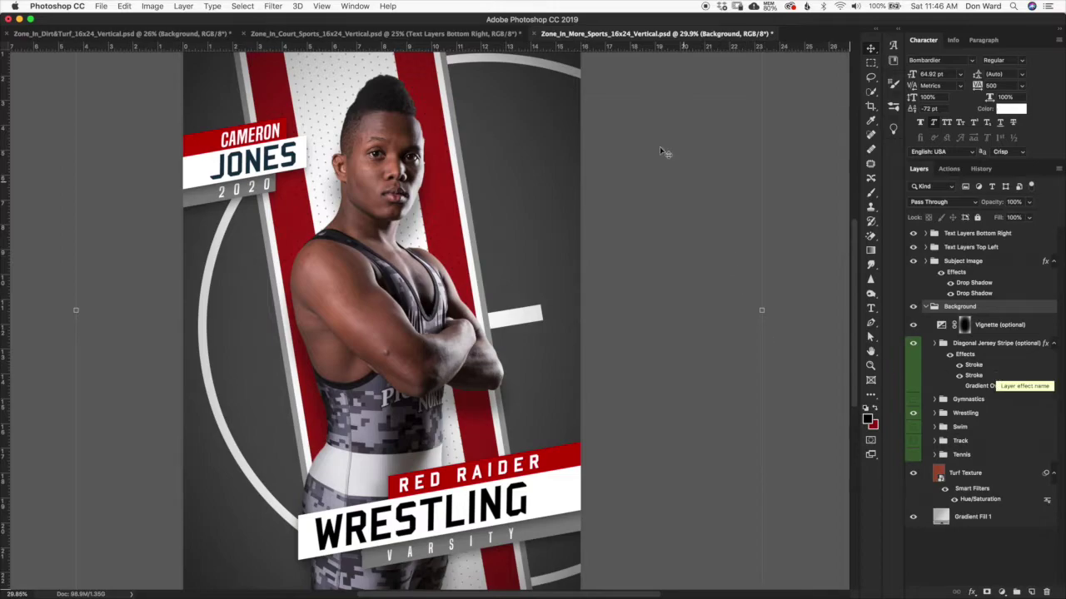
Step: View the Court Sports and Dirt & Turf vertical posters once more, and close all open documents
left_click(491, 34)
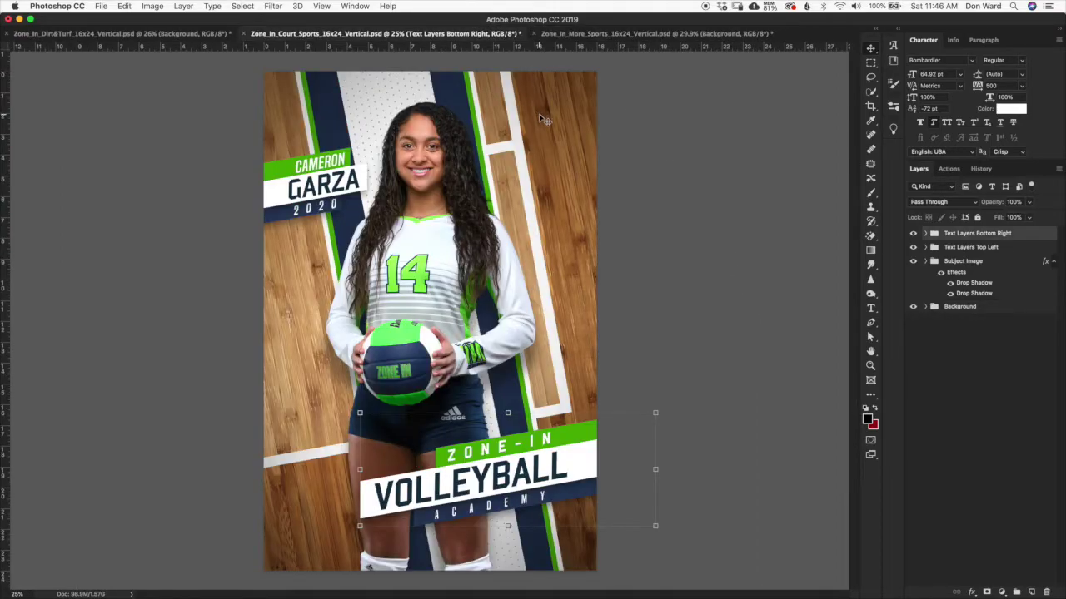
left_click(208, 33)
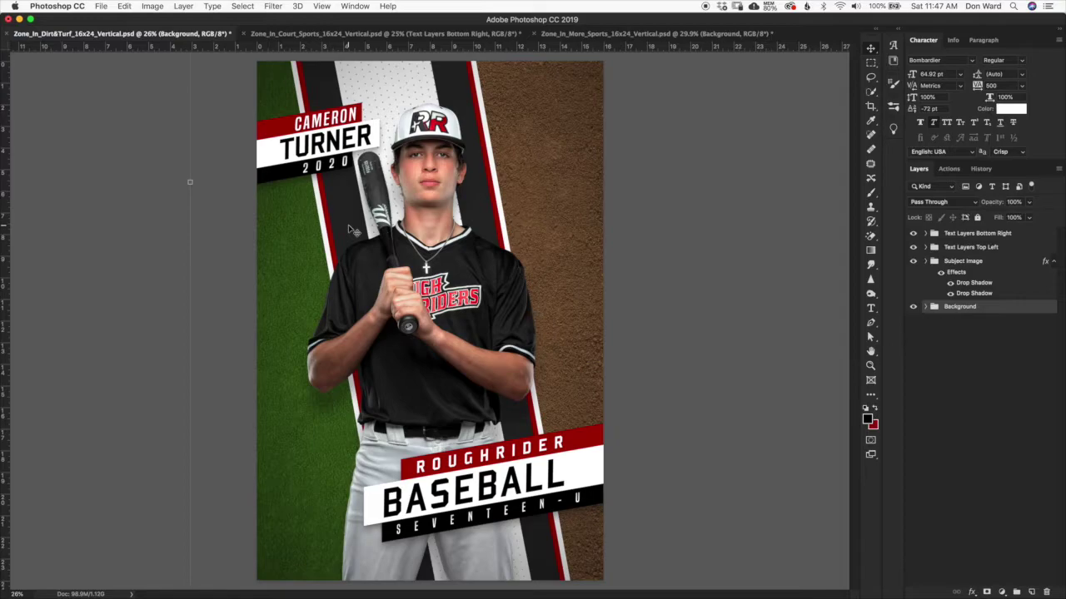
key("alt+super+w")
Step: Browse the template folders inside Zone In 2020, and open Zone_In_Dirt&Turf_16x20_MM.psd from the Dirt & Turf folder
left_click(101, 6)
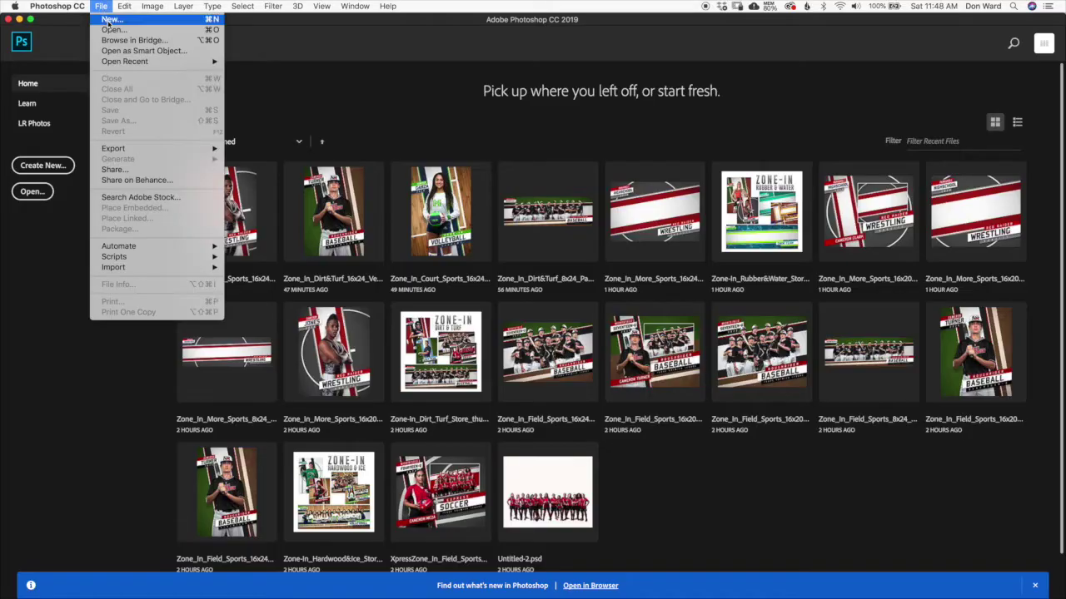
left_click(114, 31)
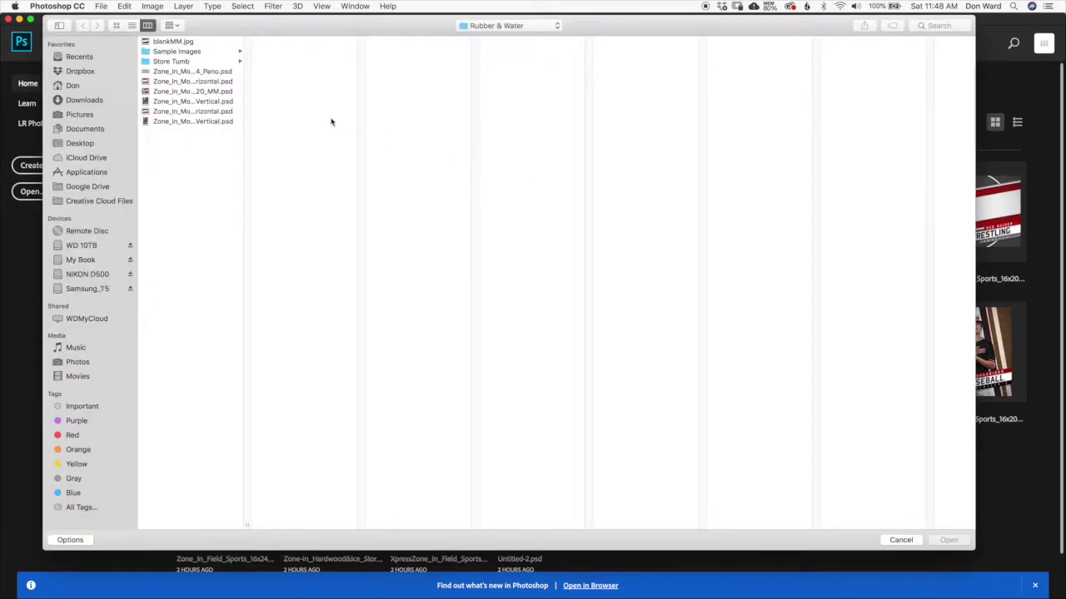
left_click(493, 26)
left_click(497, 38)
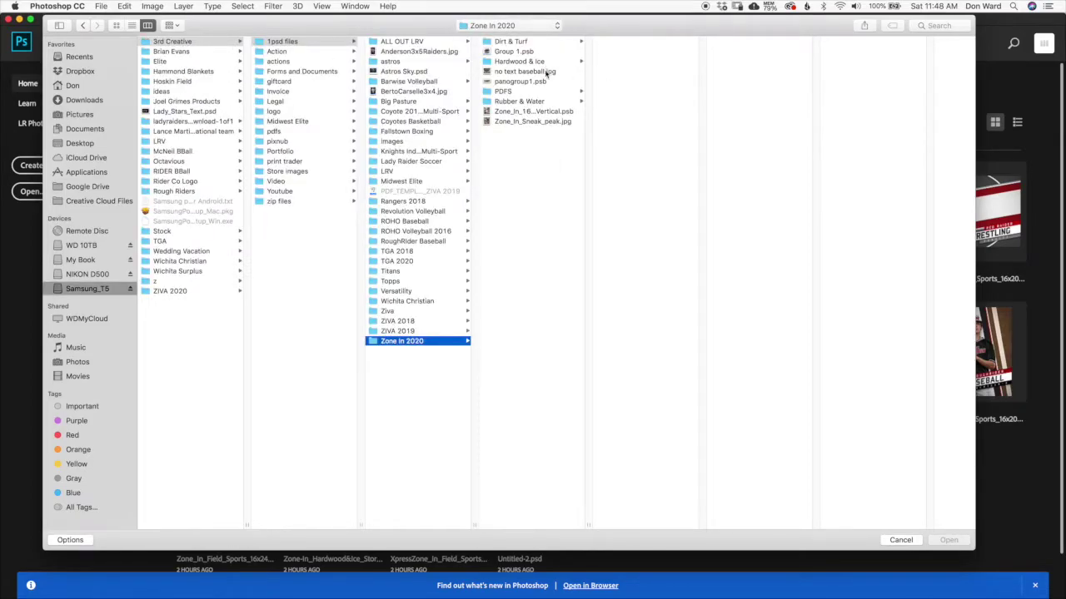
left_click(549, 101)
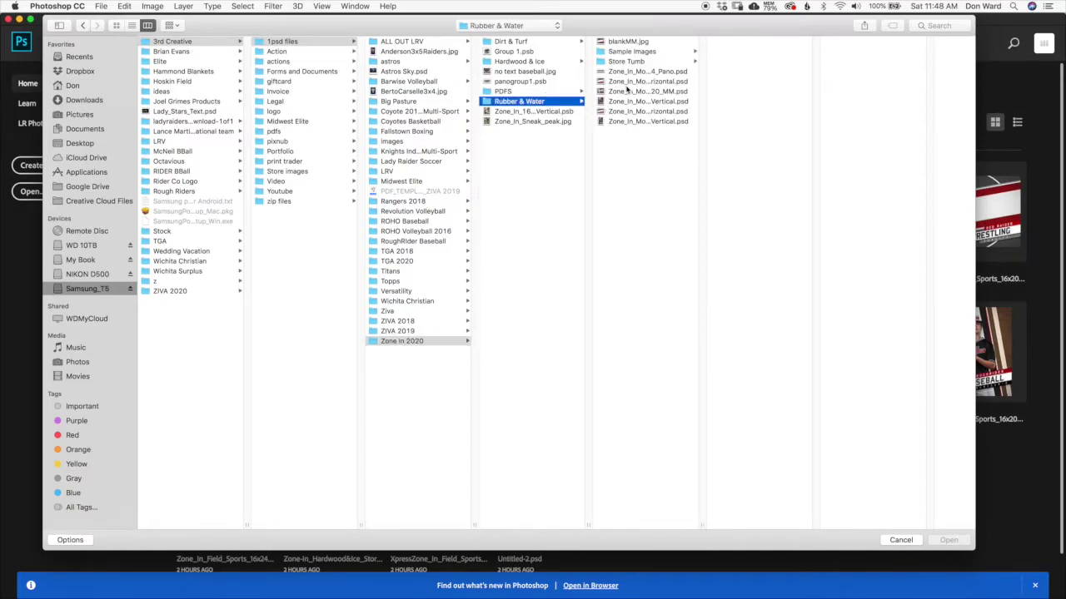
left_click(547, 64)
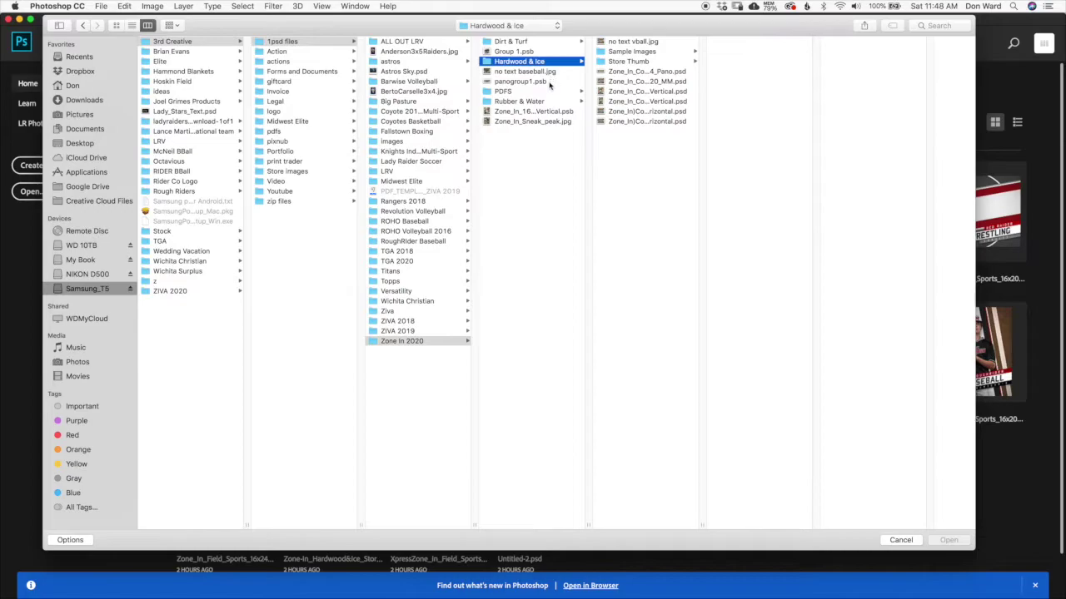
left_click(555, 41)
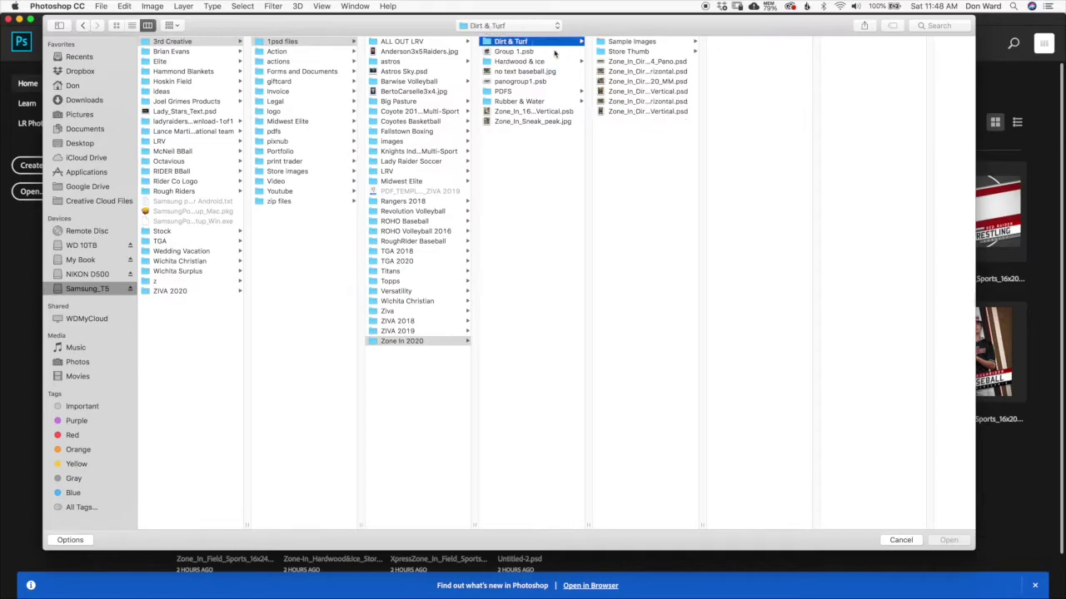
left_click(640, 83)
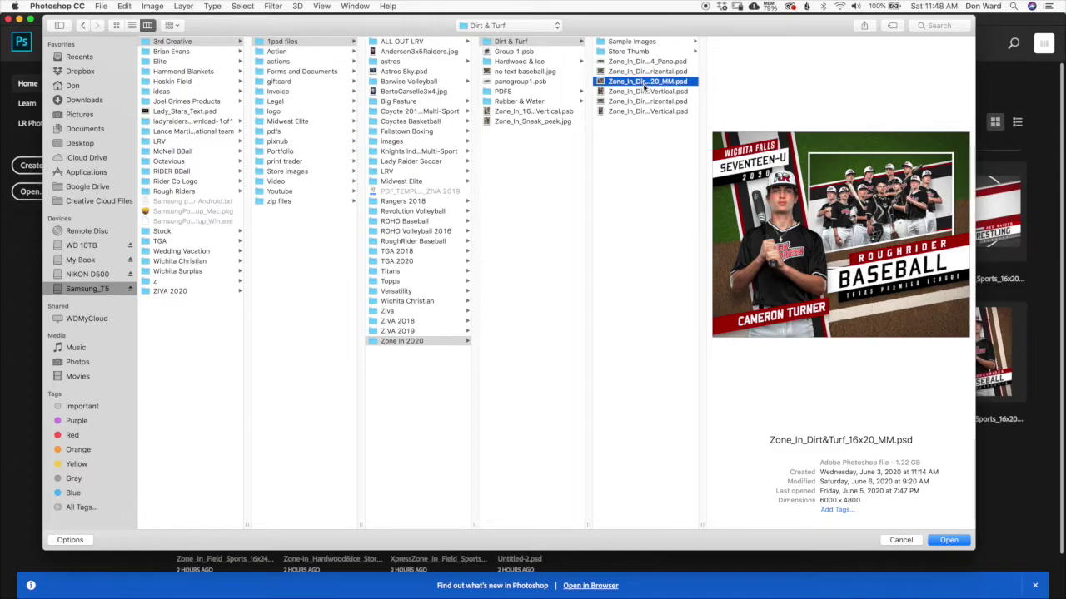
double_click(641, 83)
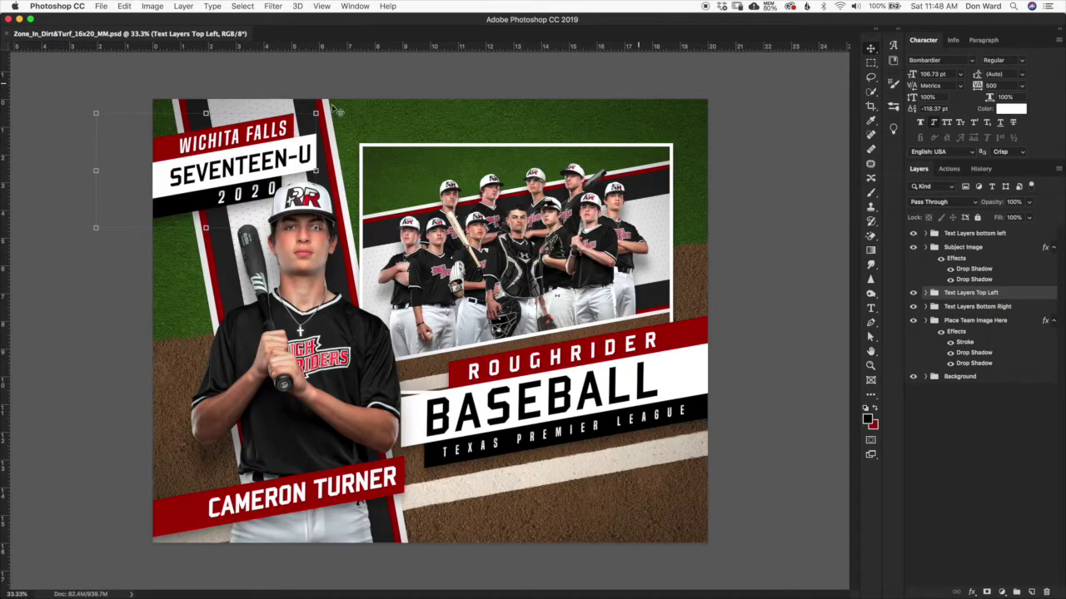
Step: Preview the horizontal team templates in the Dirt & Turf folder, and open Zone_In_Dirt&Turf_16x20_Horizontal.psd
left_click(101, 7)
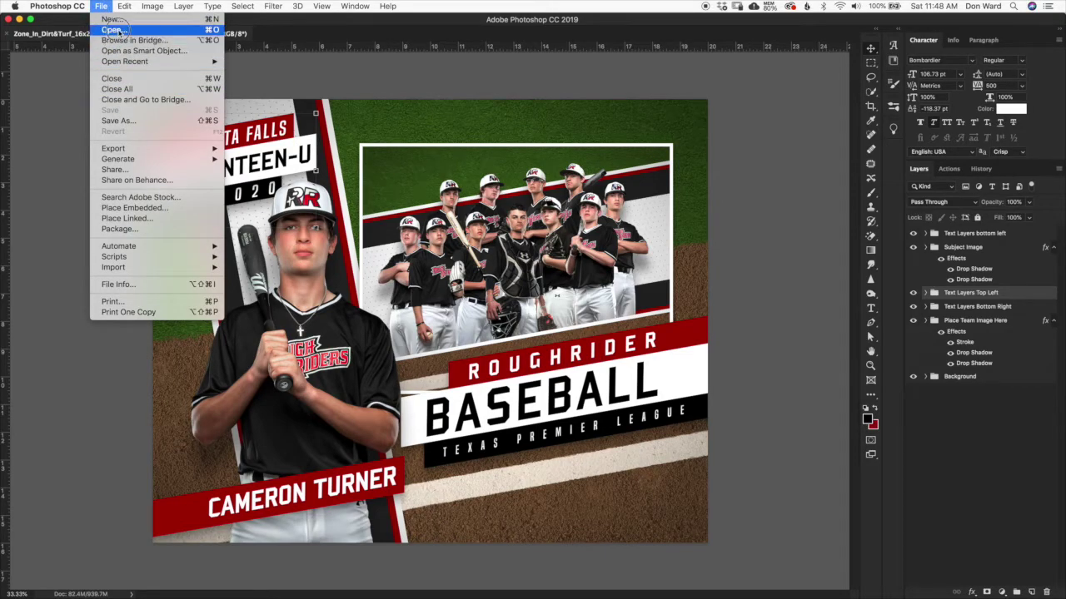
left_click(117, 29)
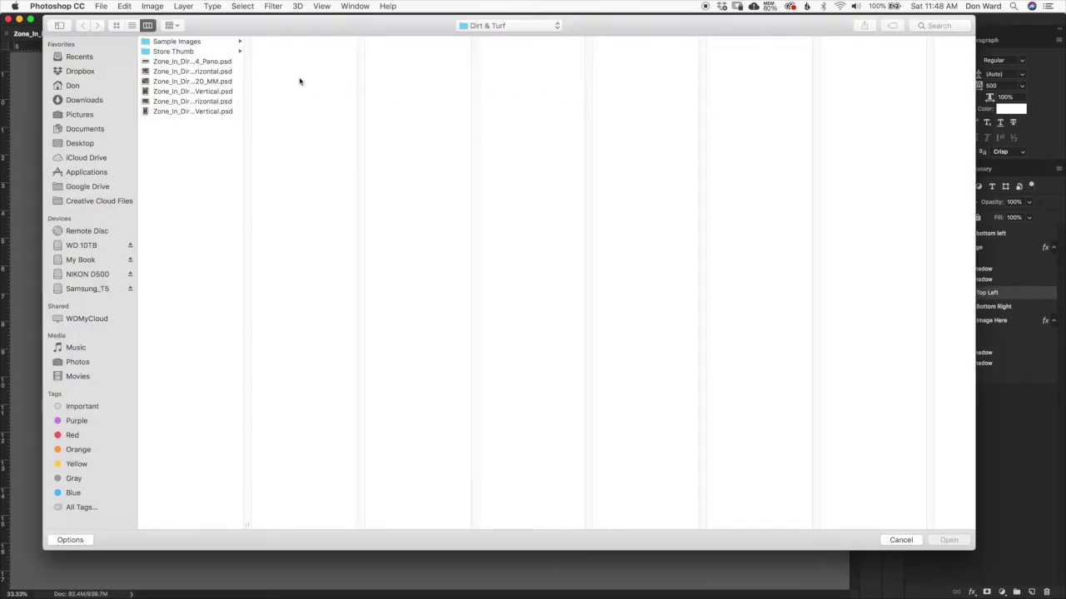
left_click(193, 103)
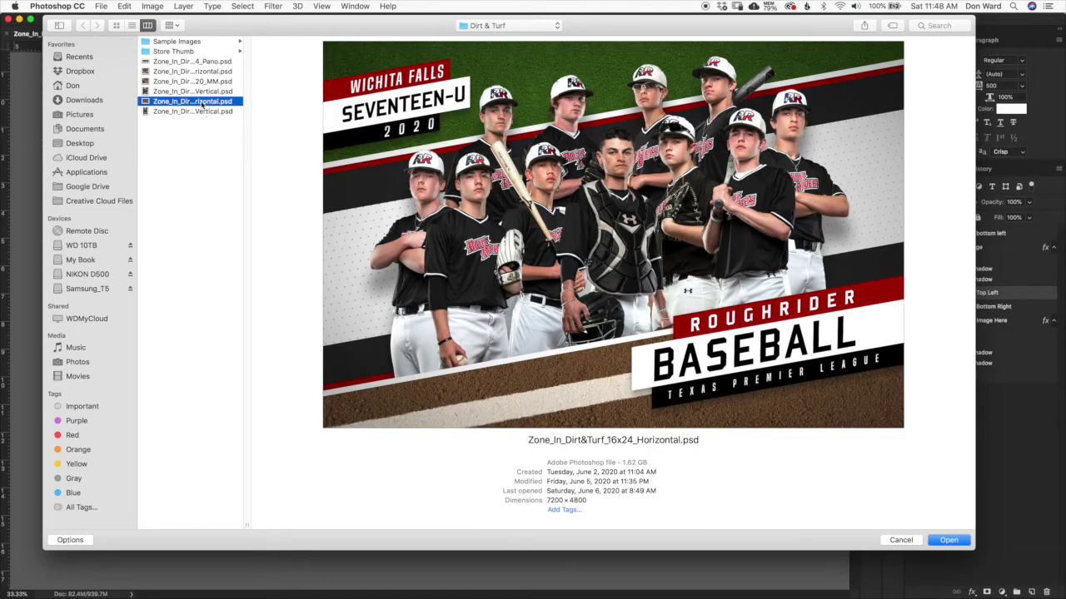
left_click(199, 82)
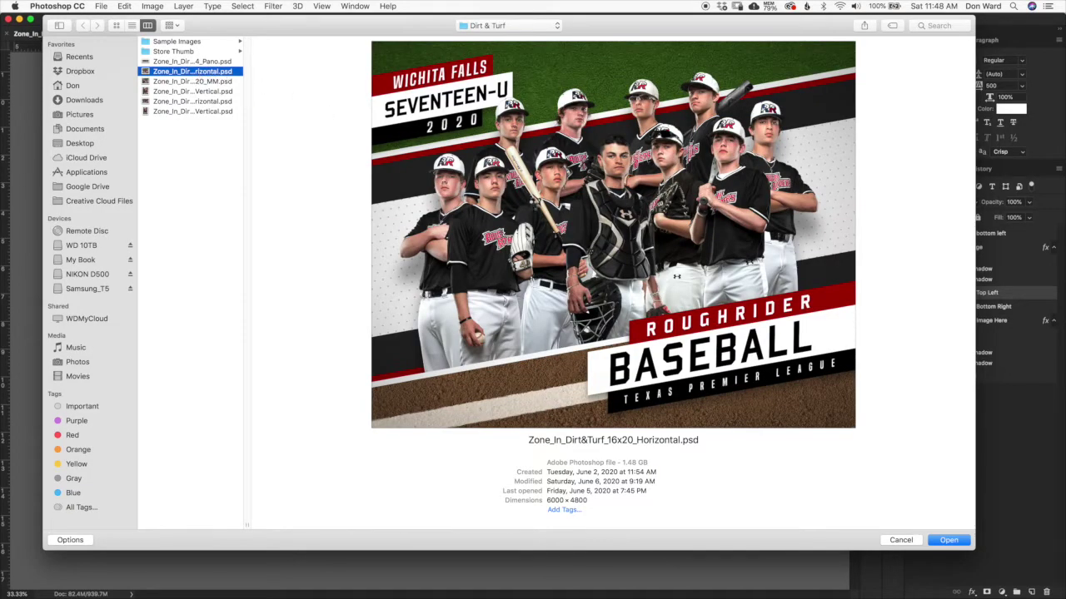
key("Return")
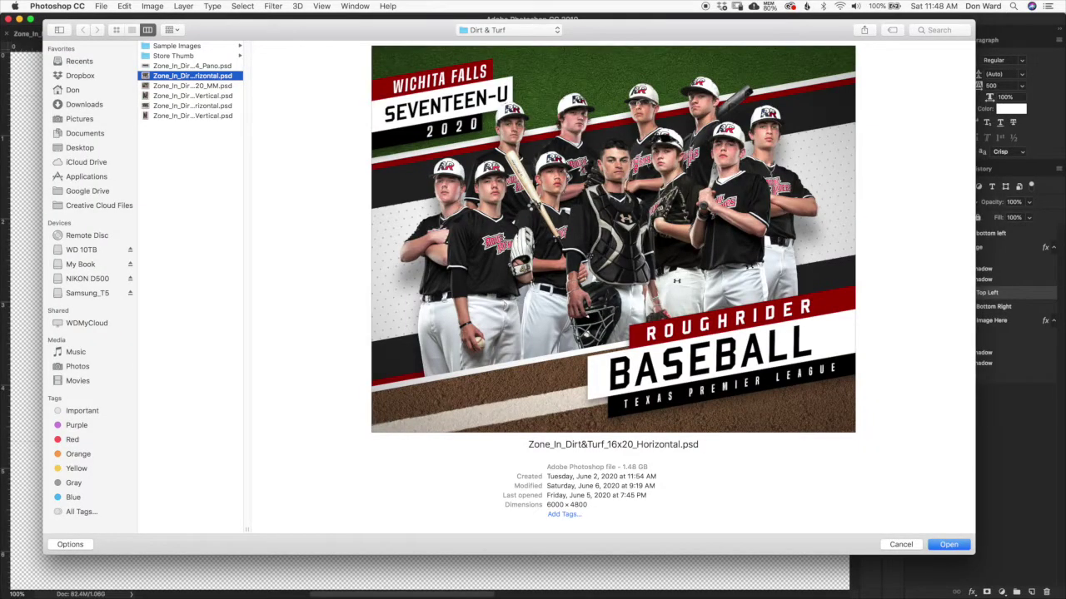
key("Return")
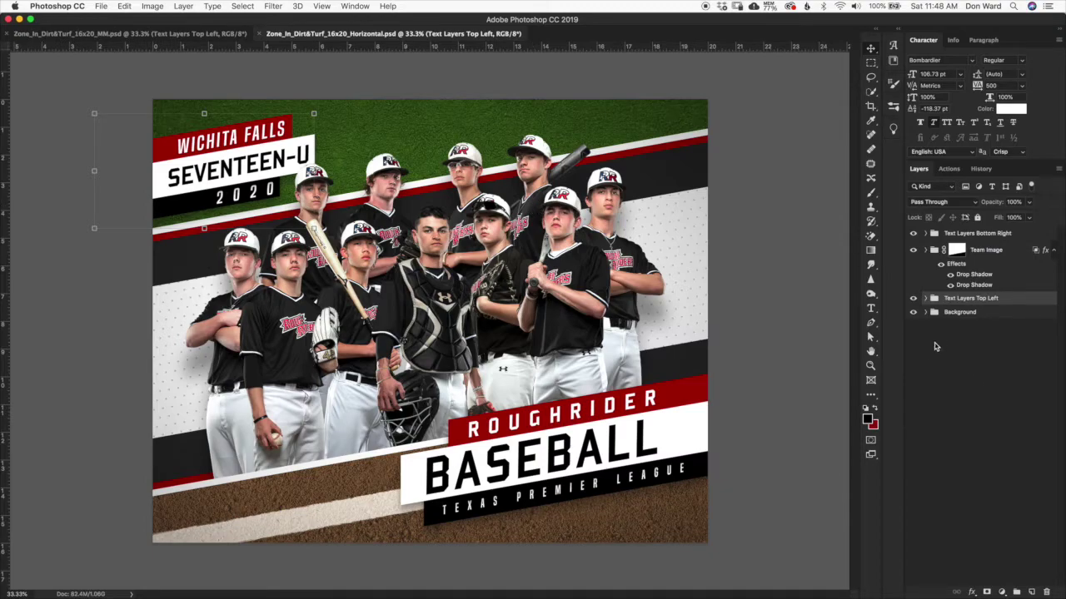
Step: Select the masked Team Image group, look at the sample team image inside it, and collapse the group
left_click(982, 253)
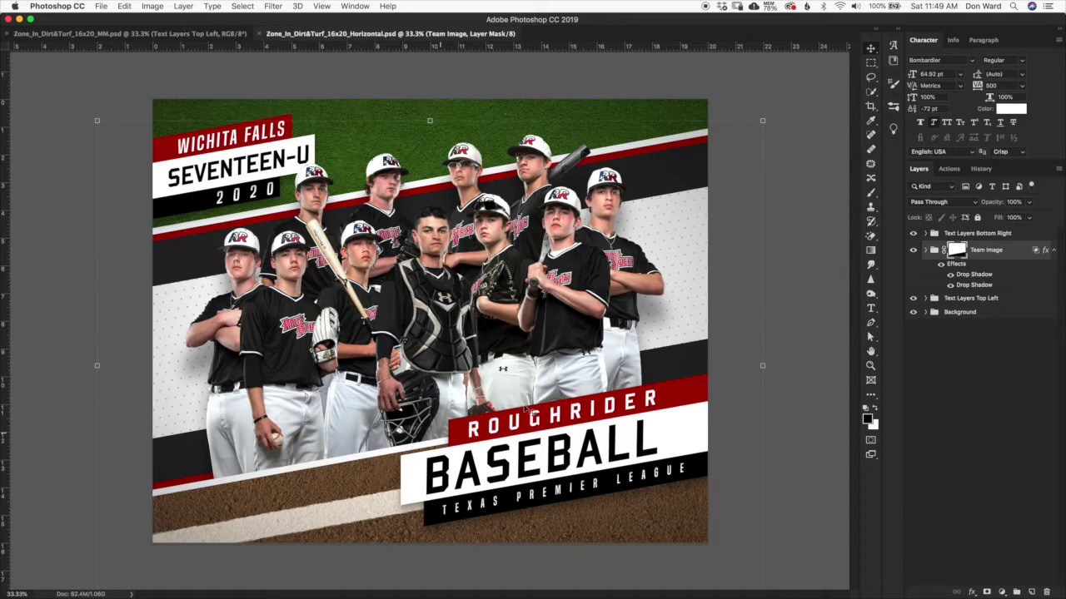
left_click(926, 251)
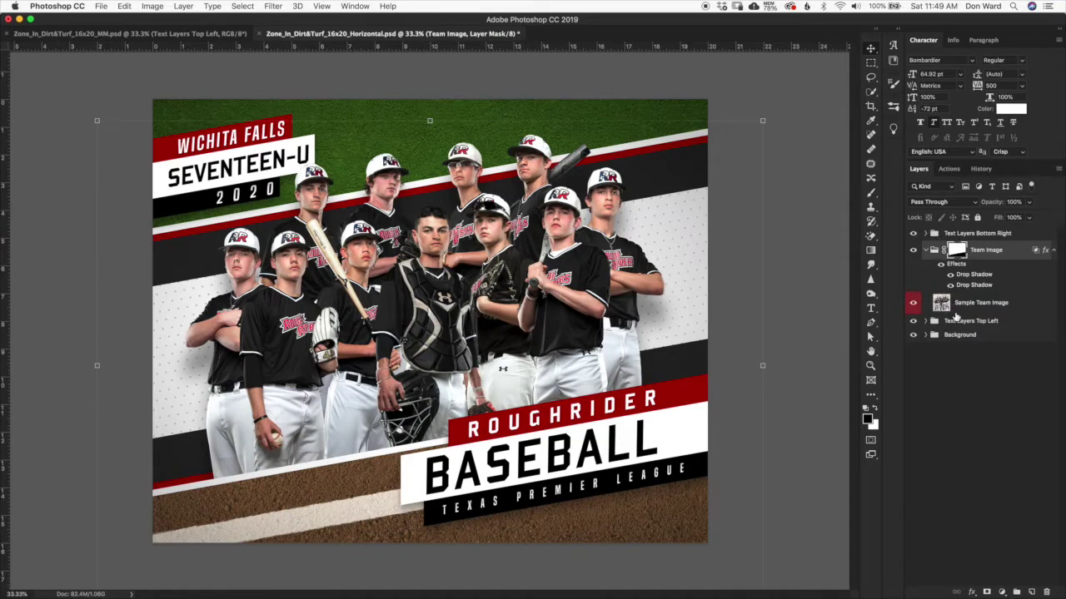
left_click(926, 250)
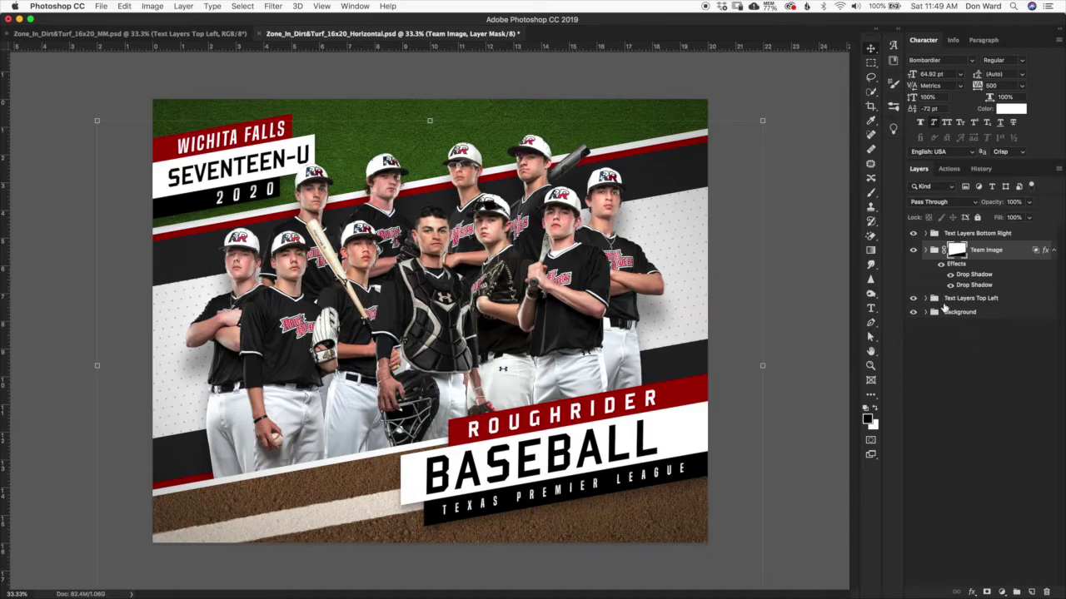
Step: Hide the Text Layers Bottom Right and Text Layers Top Left groups on the team poster
left_click(979, 234)
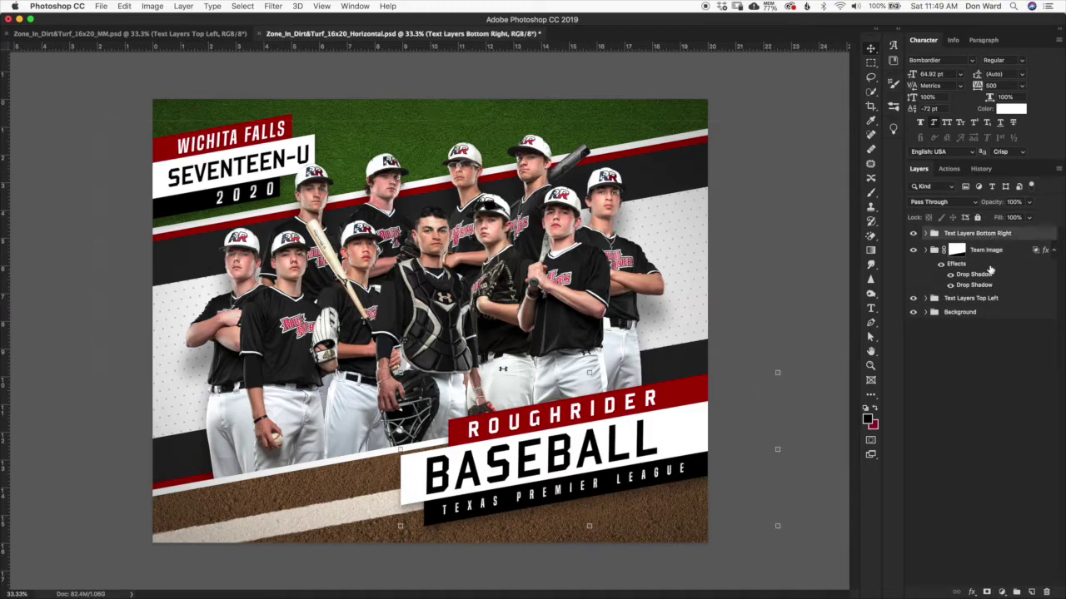
left_click(913, 234)
left_click(913, 299)
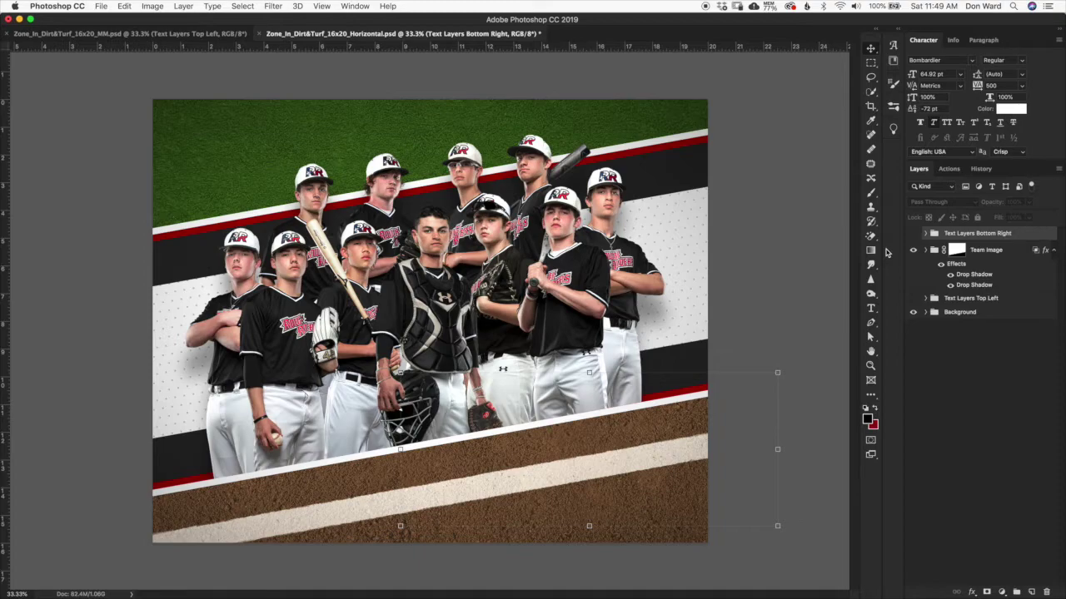
Step: Save the text-free team poster as a JPEG named 1 in the Sample Images folder, with quality 4 and Baseline ("Standard") format
left_click(102, 8)
left_click(140, 120)
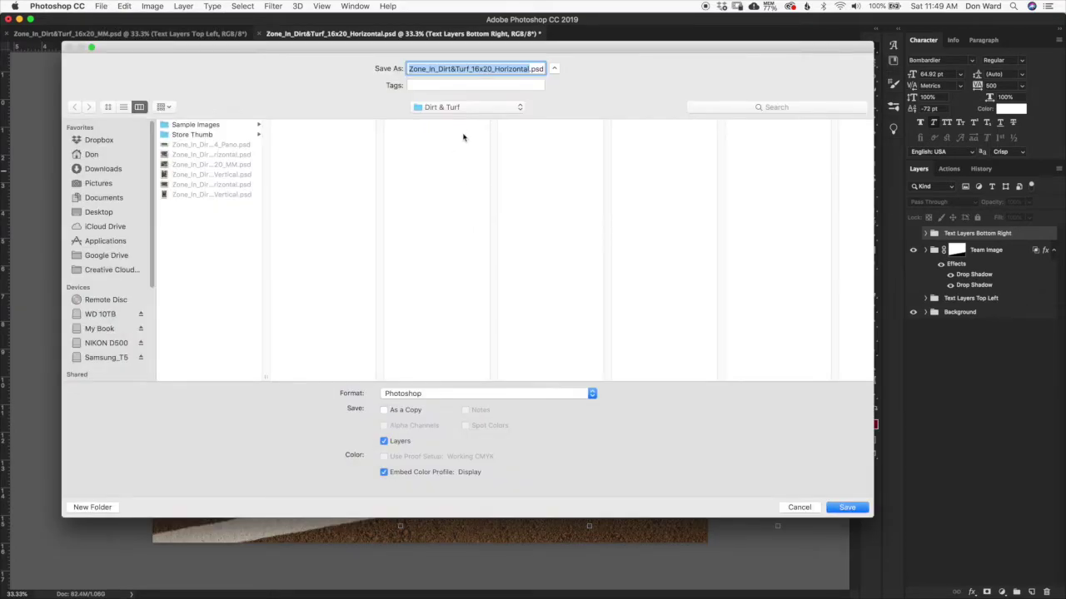
left_click(218, 125)
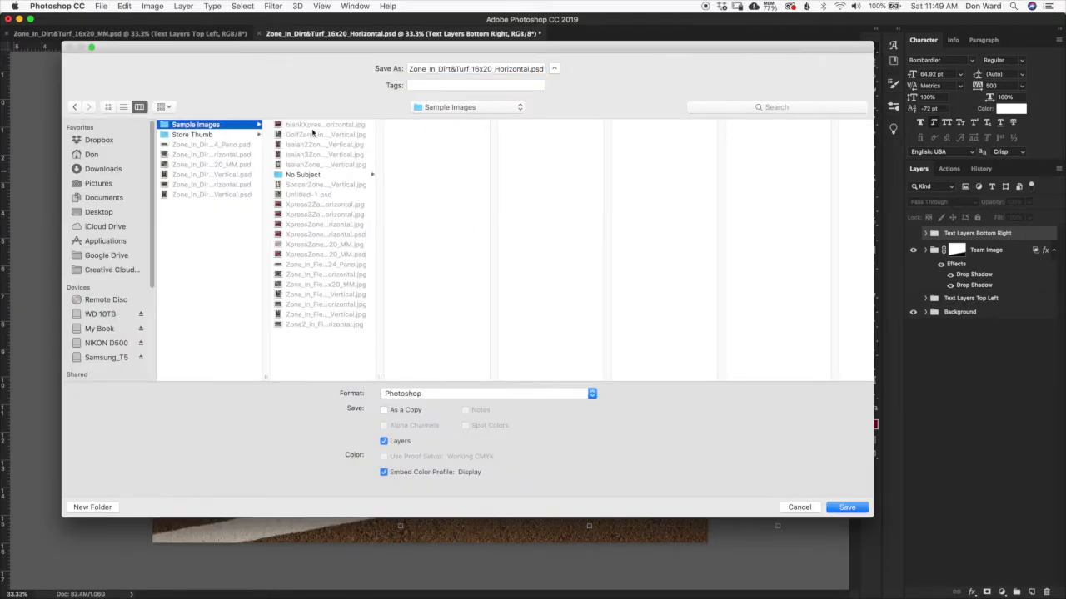
left_click(530, 68)
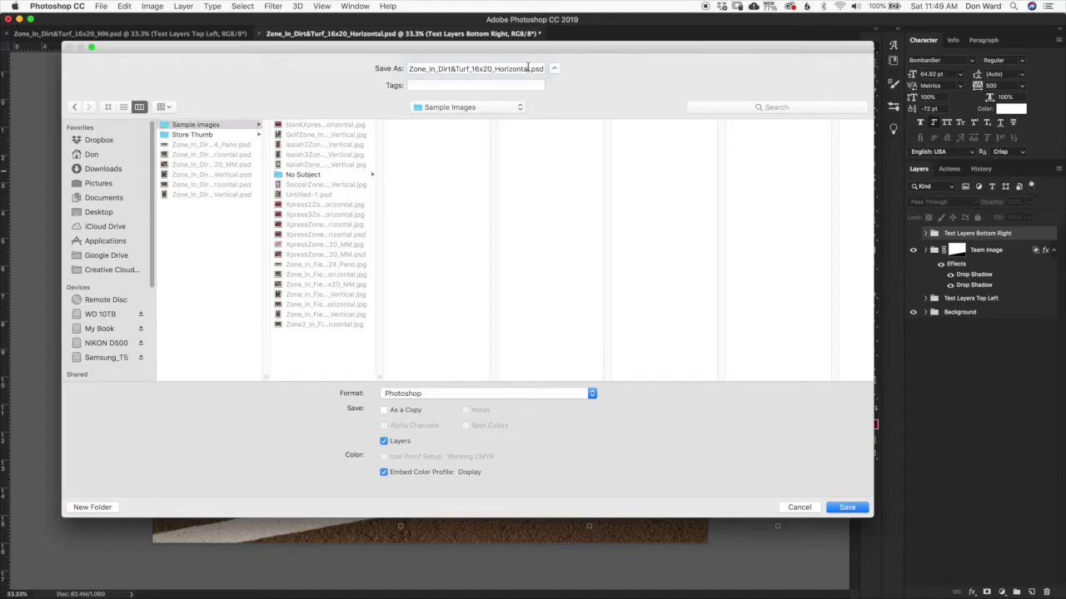
left_click_drag(530, 68, 402, 61)
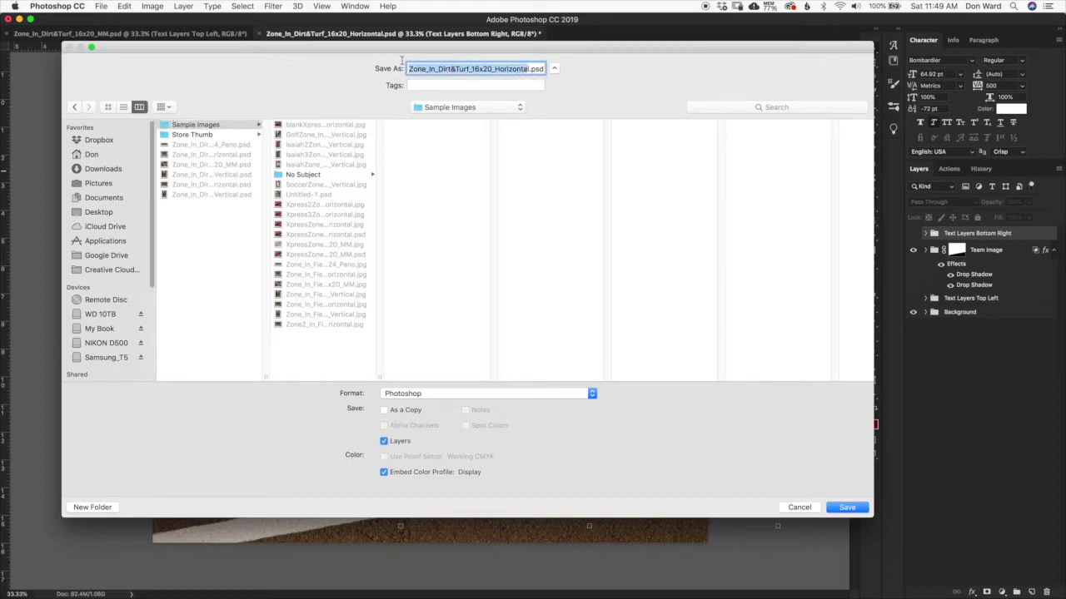
key("BackSpace")
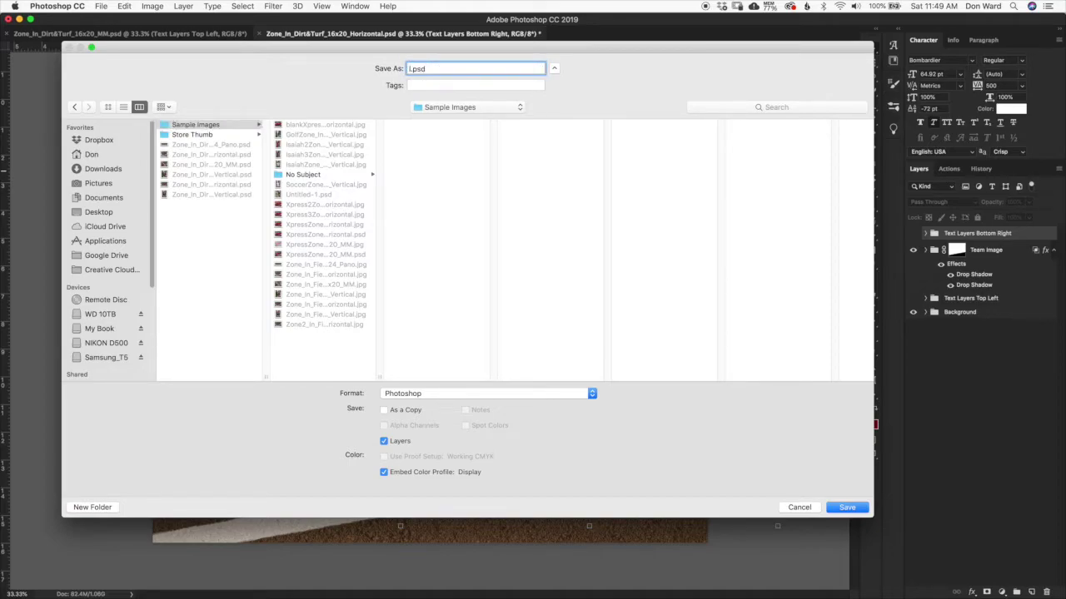
type("1")
left_click(491, 393)
left_click(506, 463)
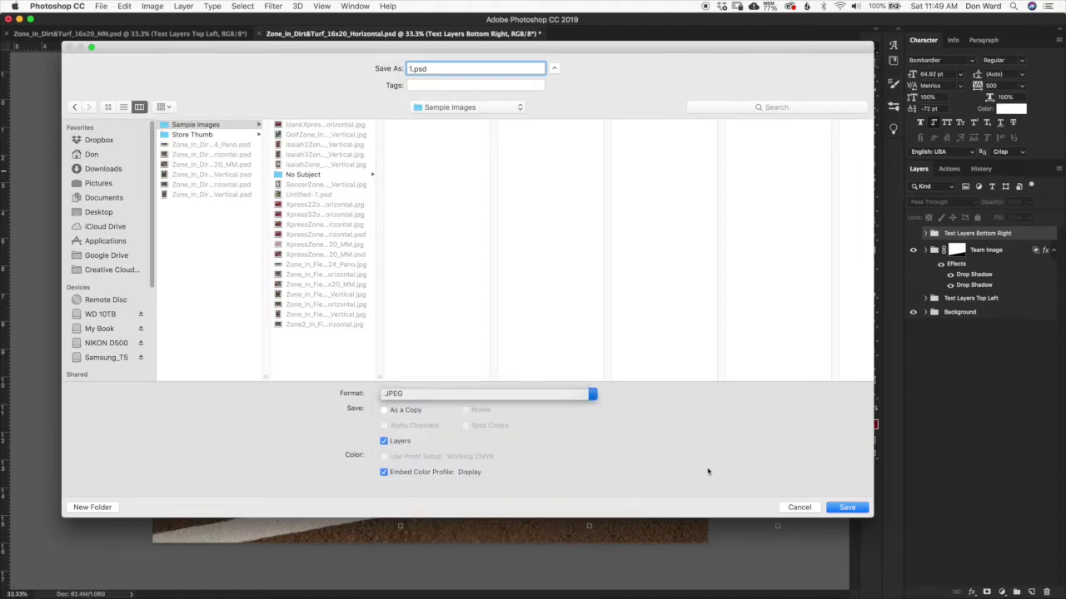
left_click(857, 512)
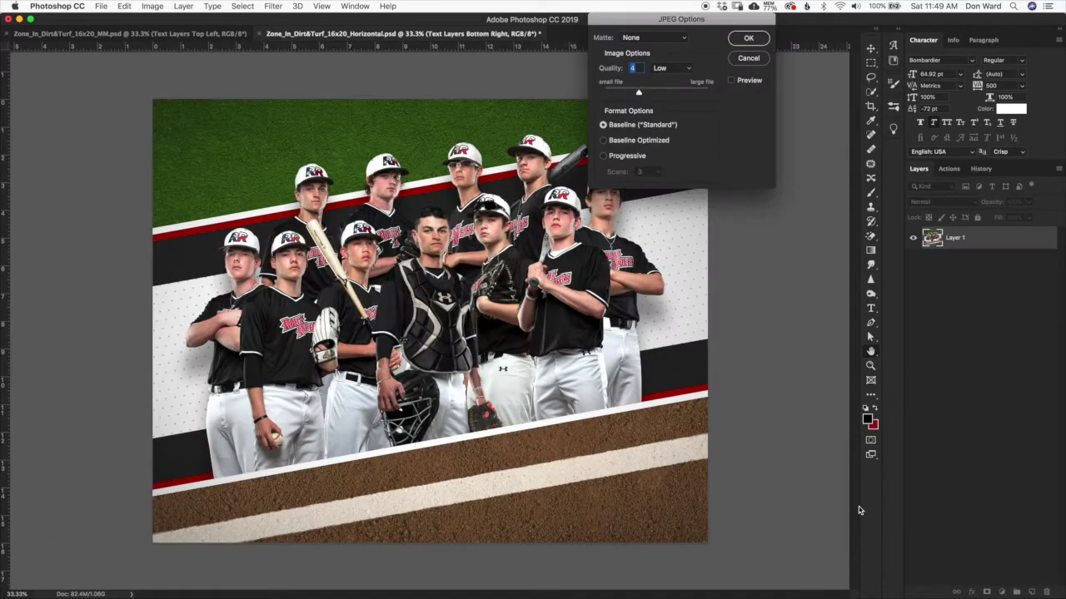
left_click(748, 38)
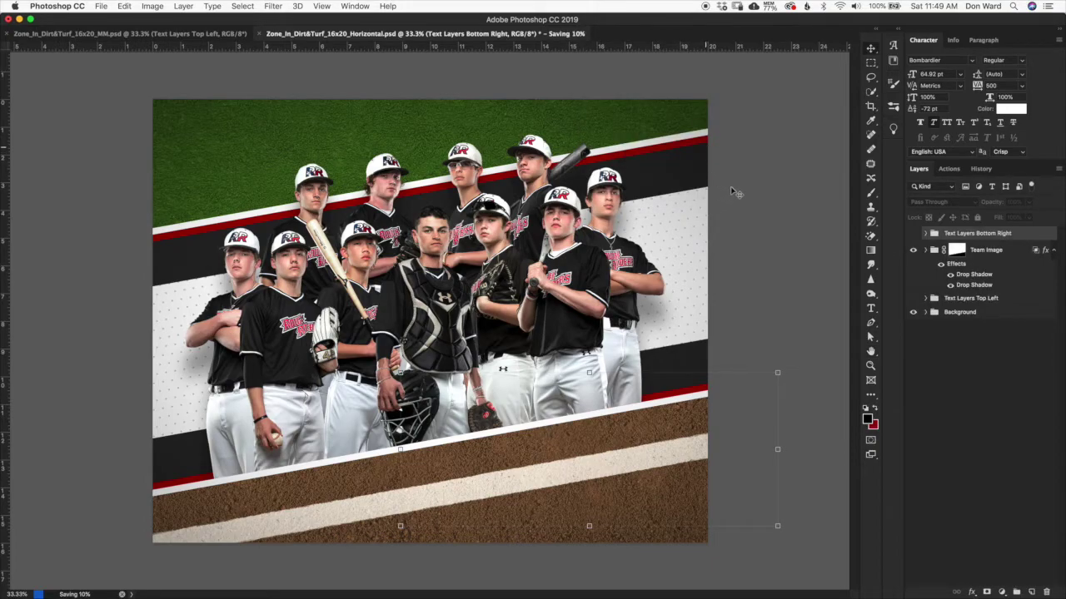
Step: Switch to Zone_In_Dirt&Turf_16x20_MM.psd and look at the stroke settings of the Place Team Image Here group without changing them
left_click(229, 34)
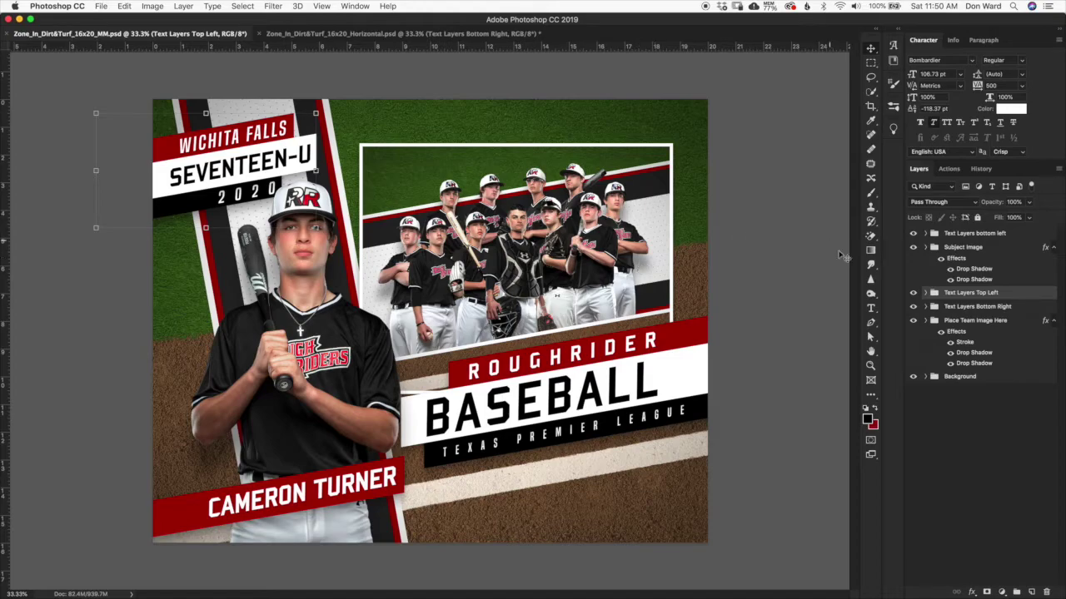
left_click(941, 321)
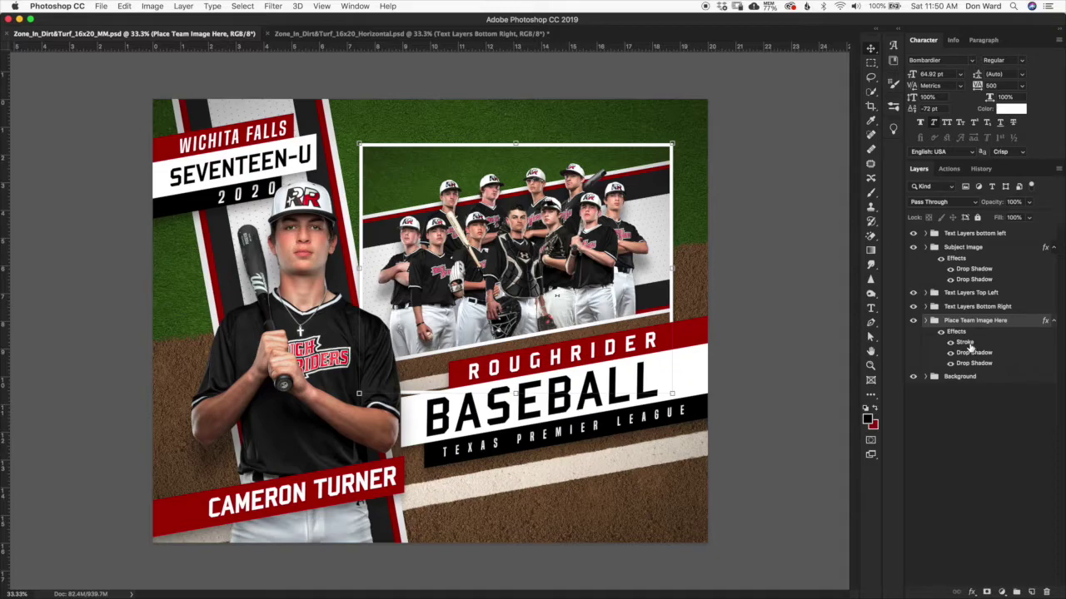
double_click(966, 343)
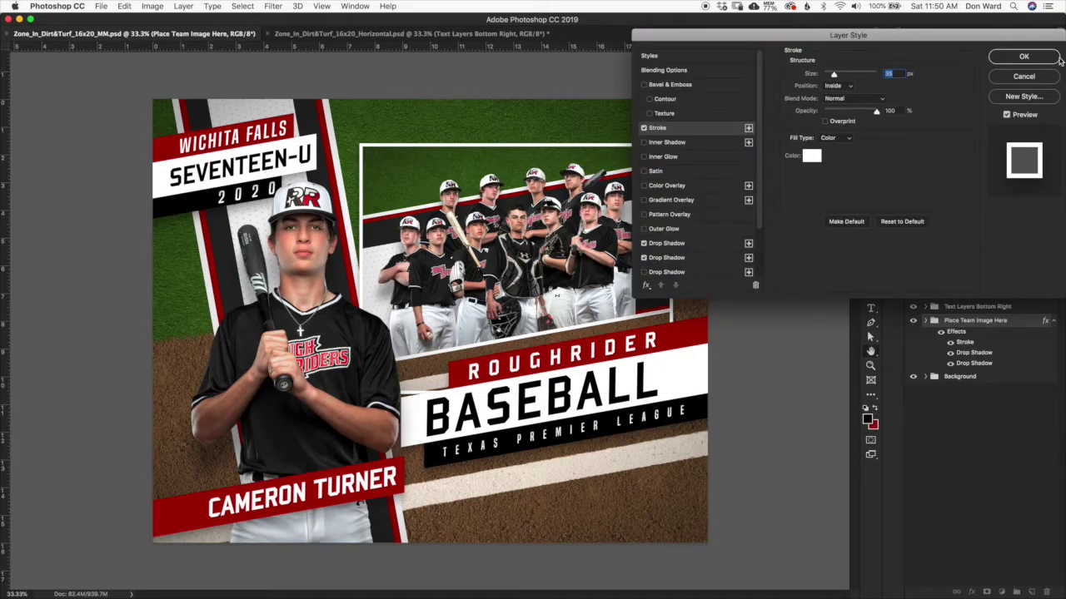
left_click(1035, 76)
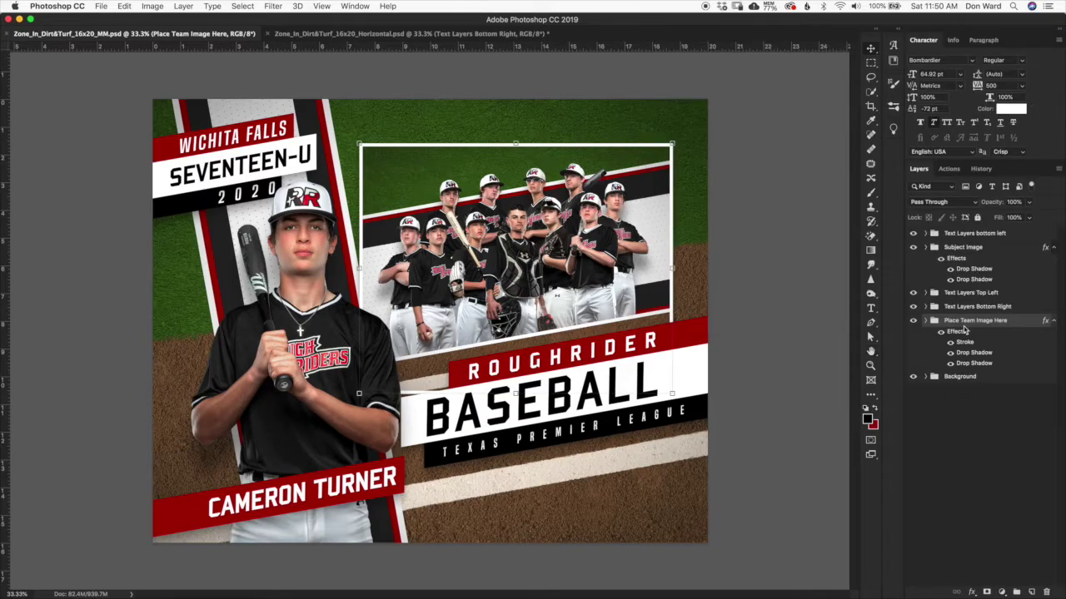
Step: Open the Open and Insert Team Image smart object in the Place Team Image Here group and delete its sample team image layer
left_click(926, 321)
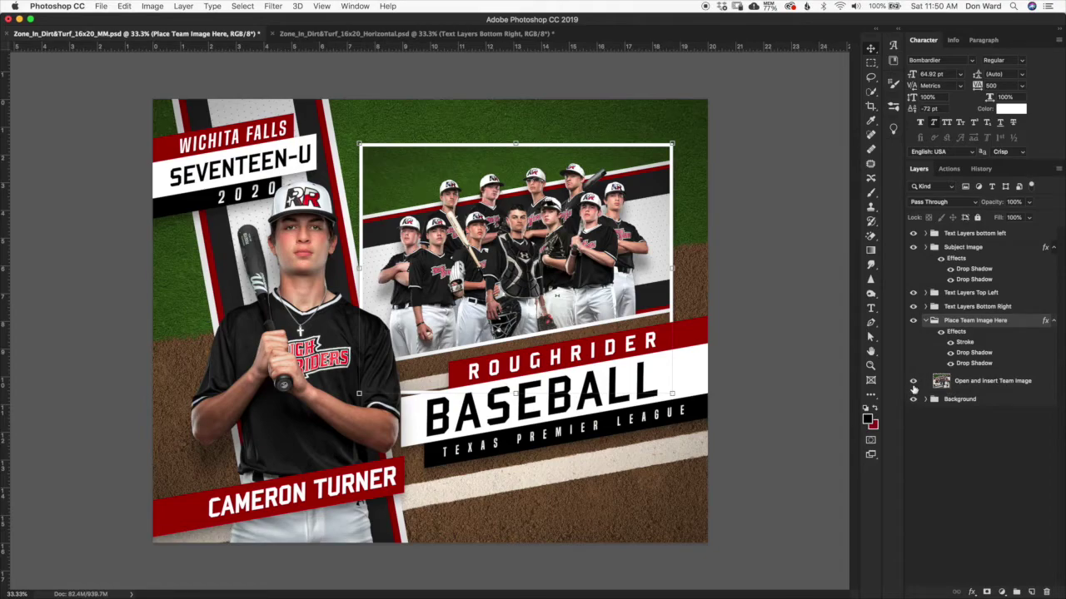
left_click(947, 387)
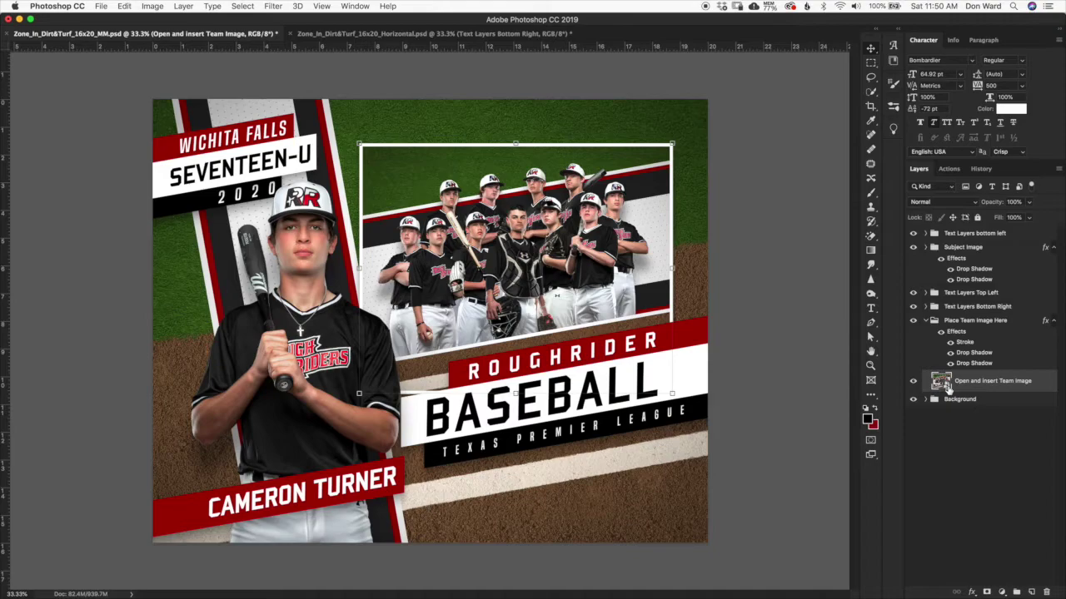
double_click(945, 385)
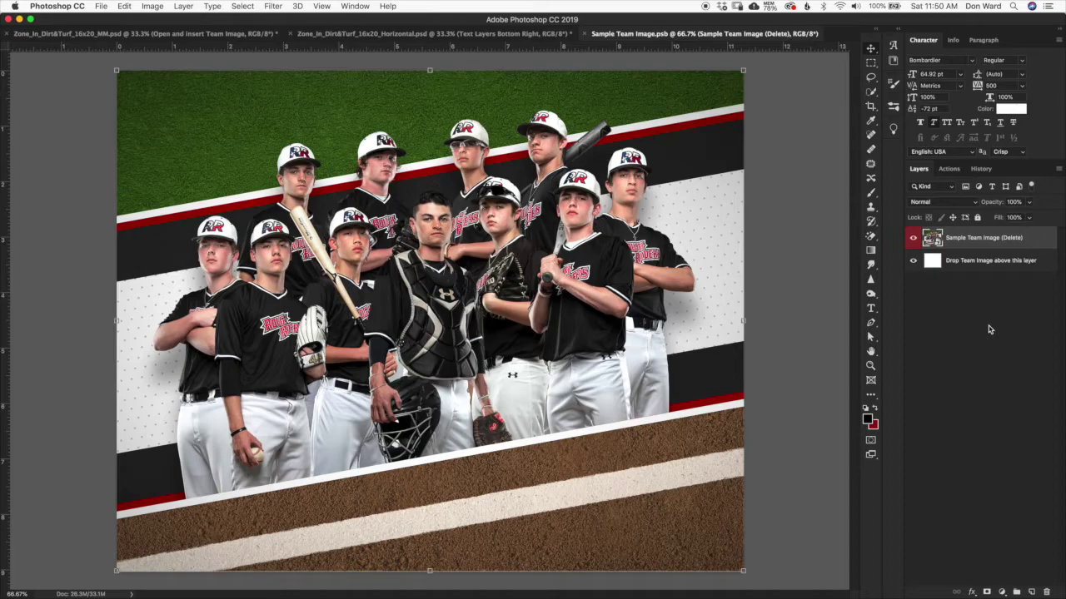
key("Delete")
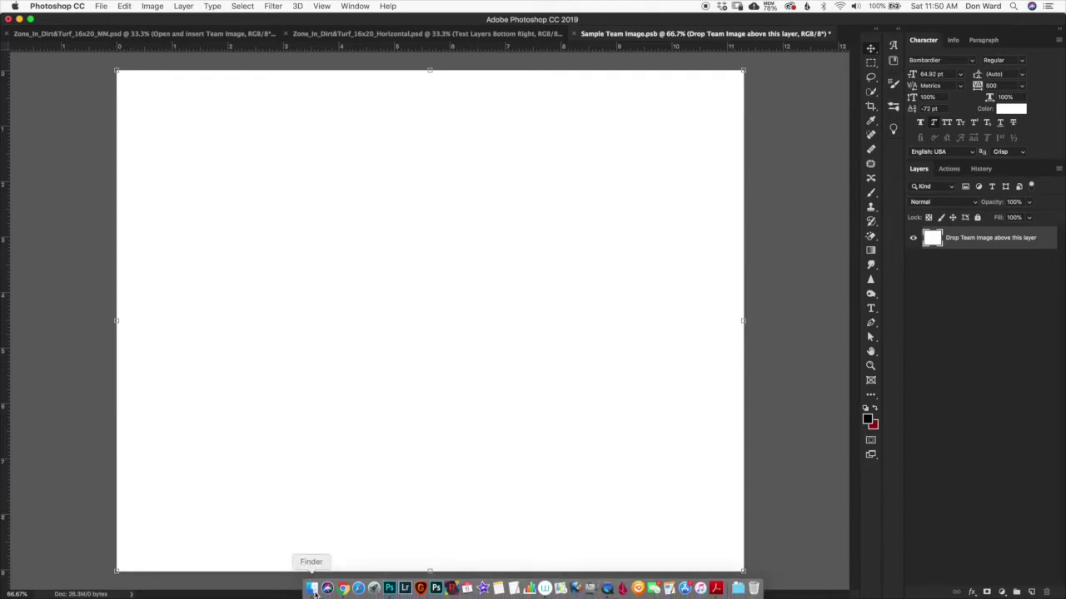
Step: Place 1.jpg from the Sample Images folder above the white layer of the smart object, and save and close it
left_click(313, 591)
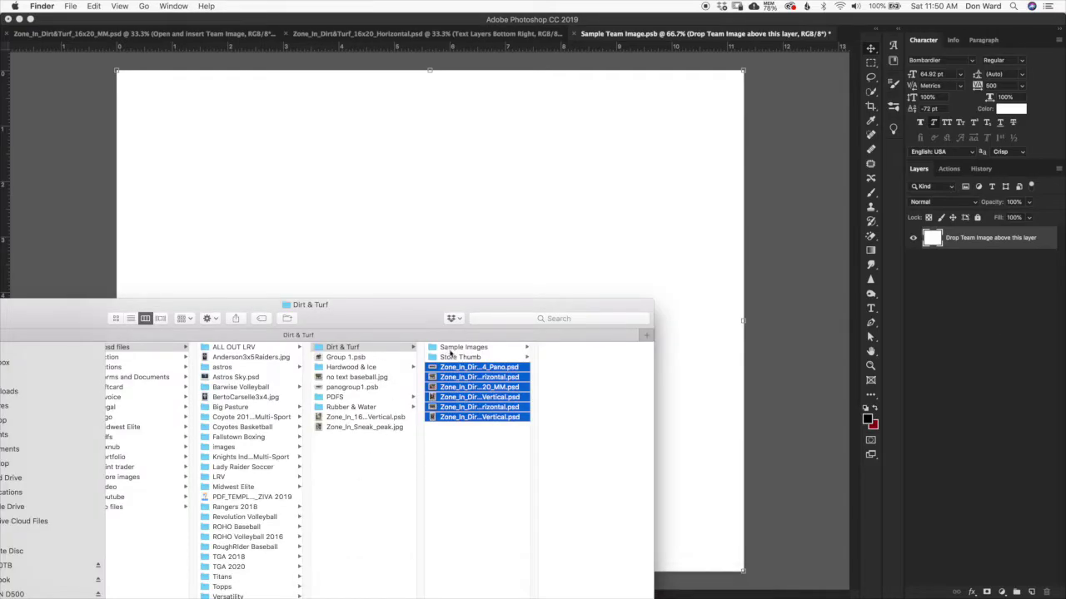
left_click(451, 348)
left_click(574, 347)
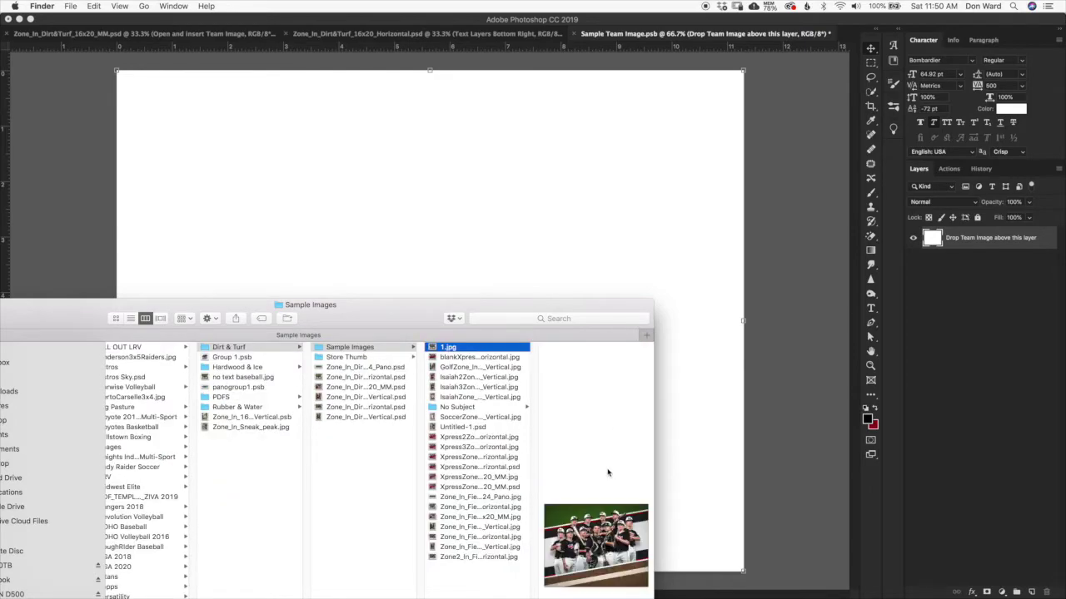
left_click_drag(400, 306, 369, 323)
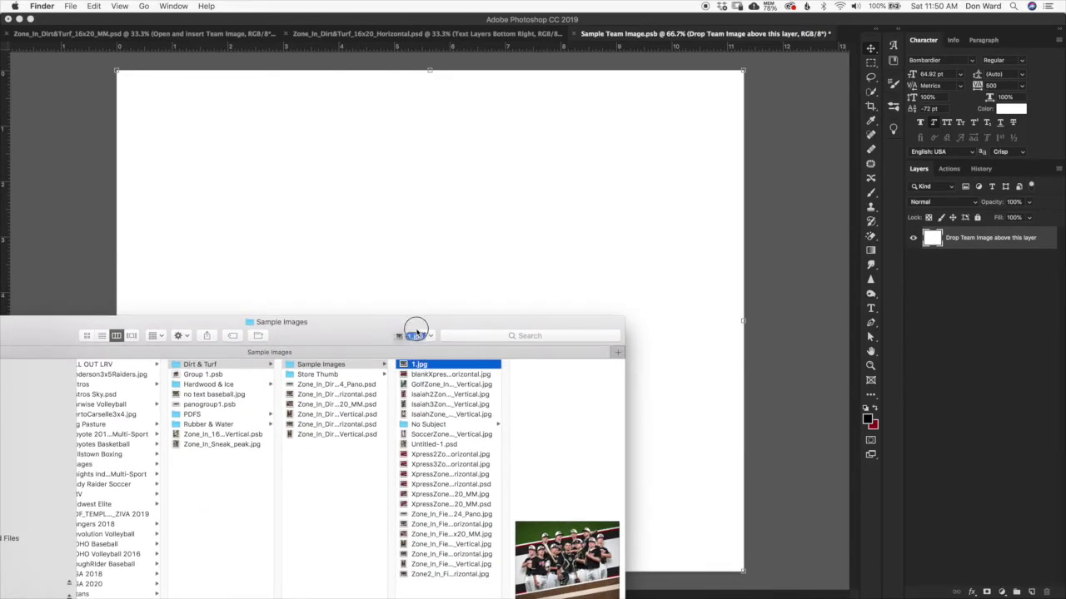
left_click(410, 287)
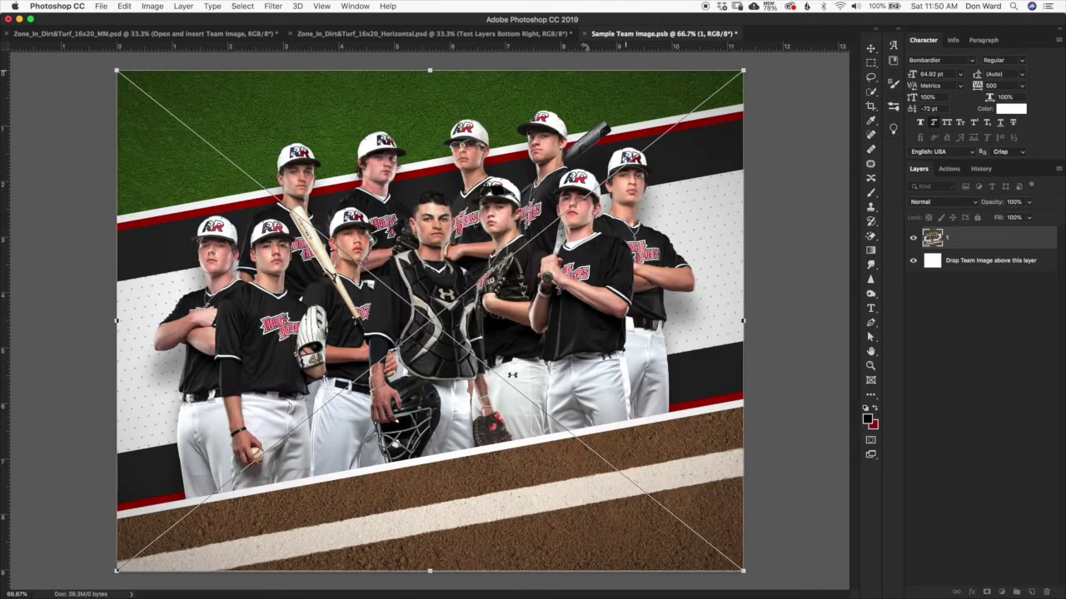
key("Return")
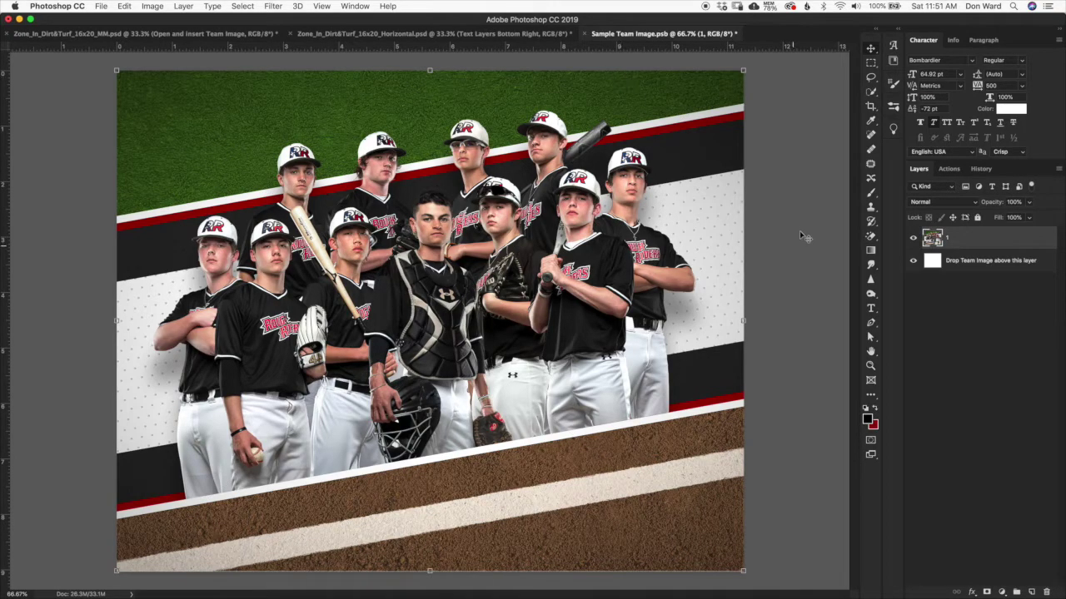
left_click(585, 34)
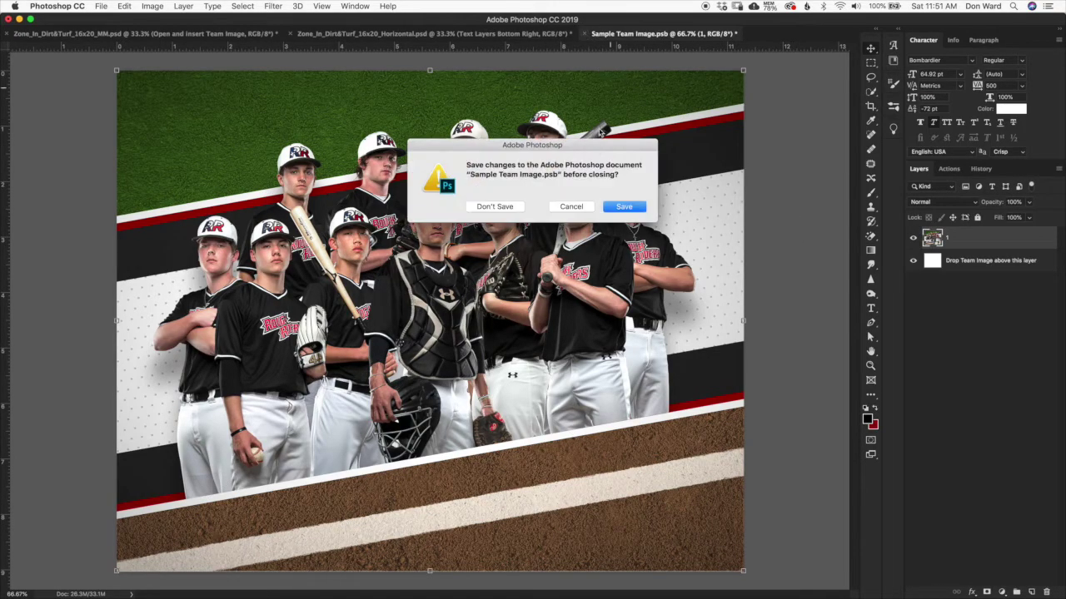
left_click(624, 207)
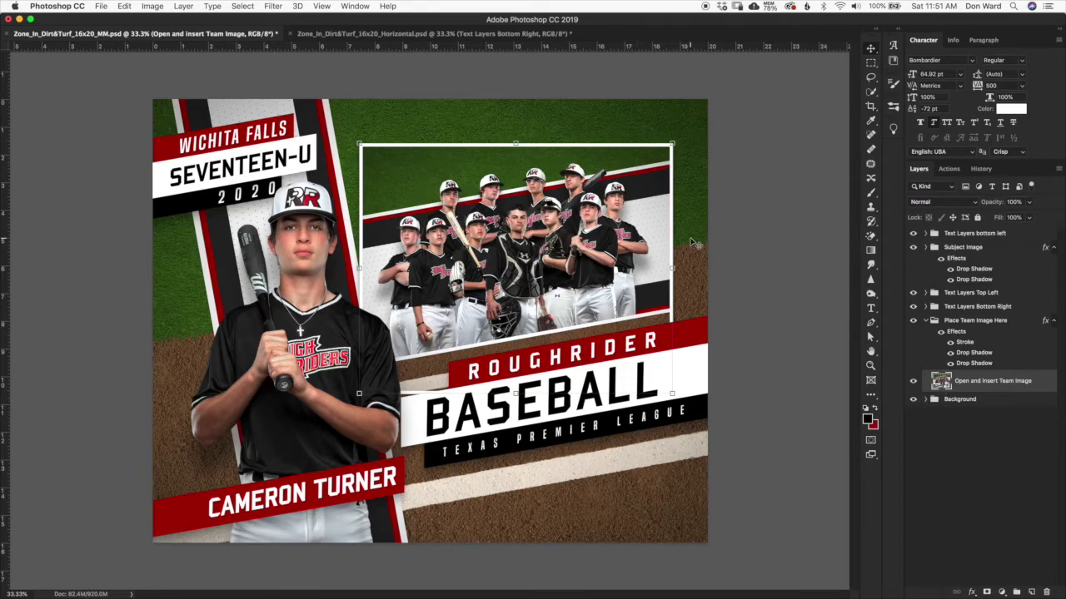
Step: Try Free Transform on the inserted team image, and select the Place Team Image Here group
left_click(673, 139)
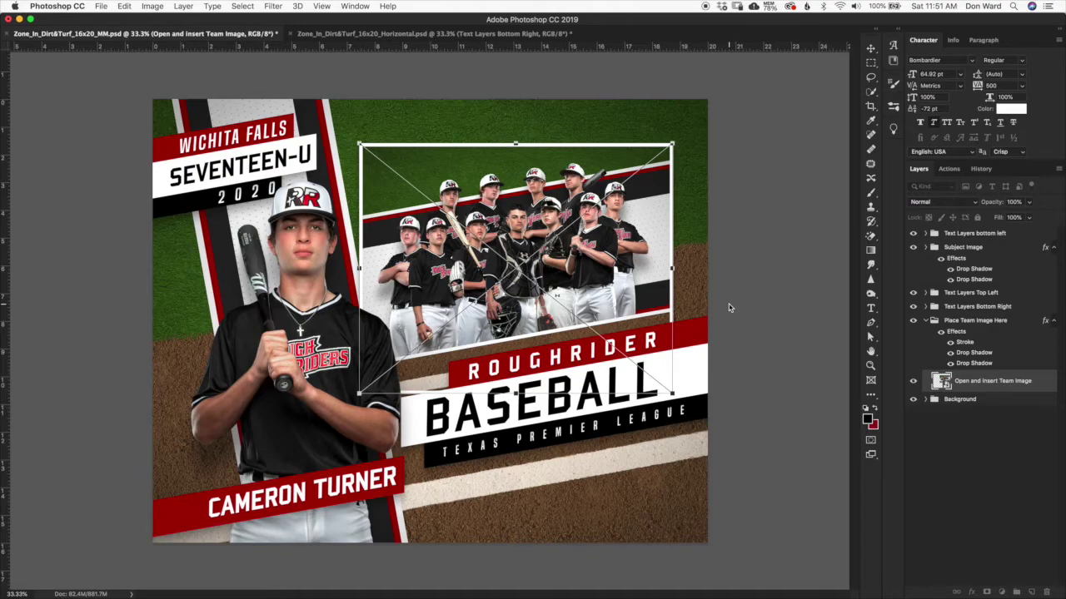
left_click(992, 335)
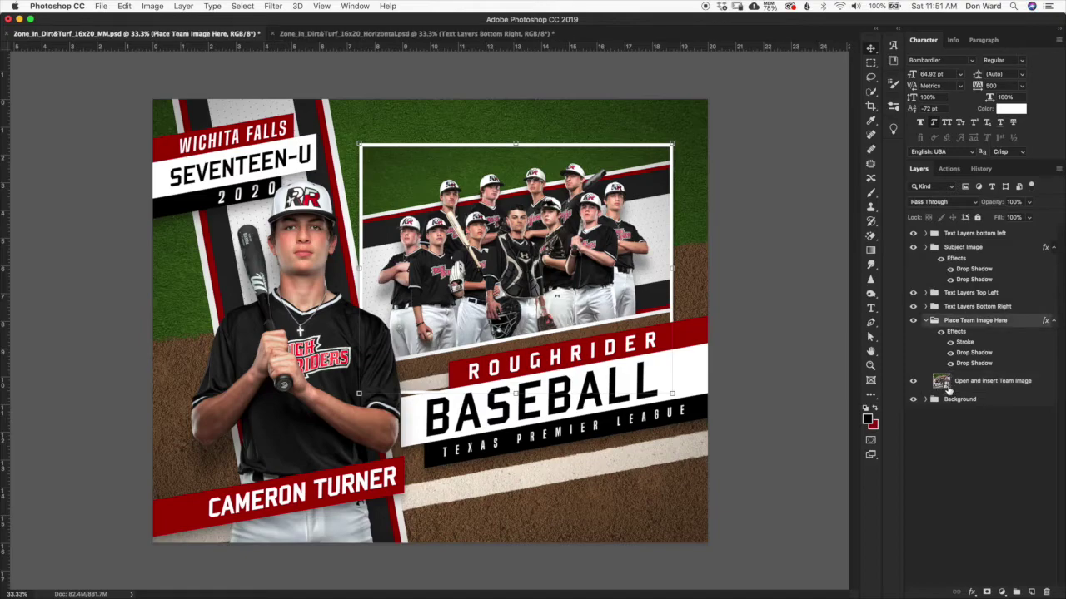
Step: Place 1.jpg directly in the memory mate document and move it into the Place Team Image Here group, with the Open and Insert Team Image layer hidden
mouse_move(626, 593)
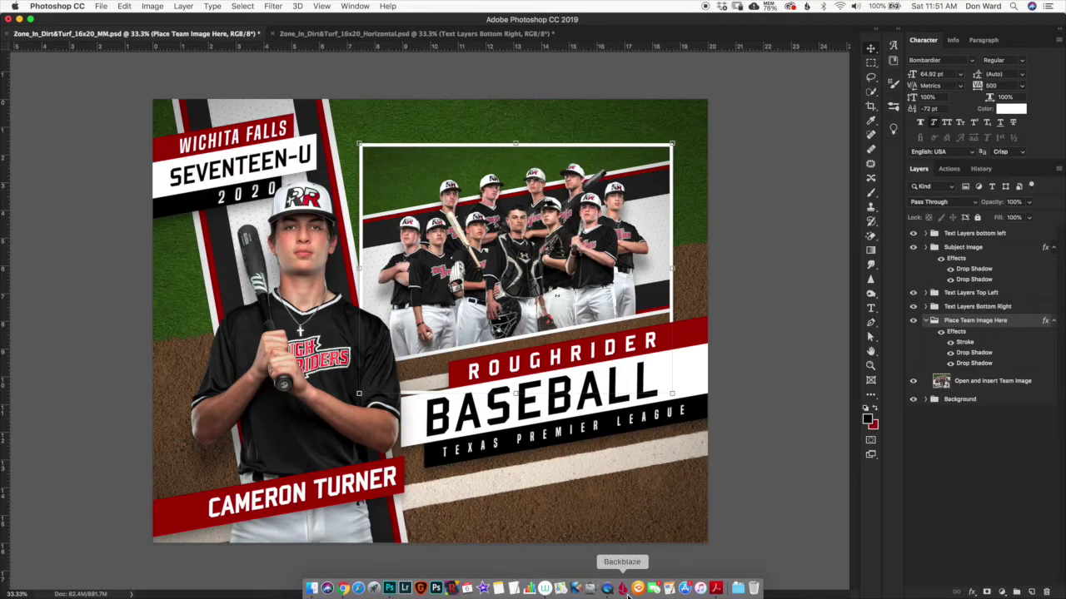
left_click(312, 589)
left_click_drag(462, 365, 626, 239)
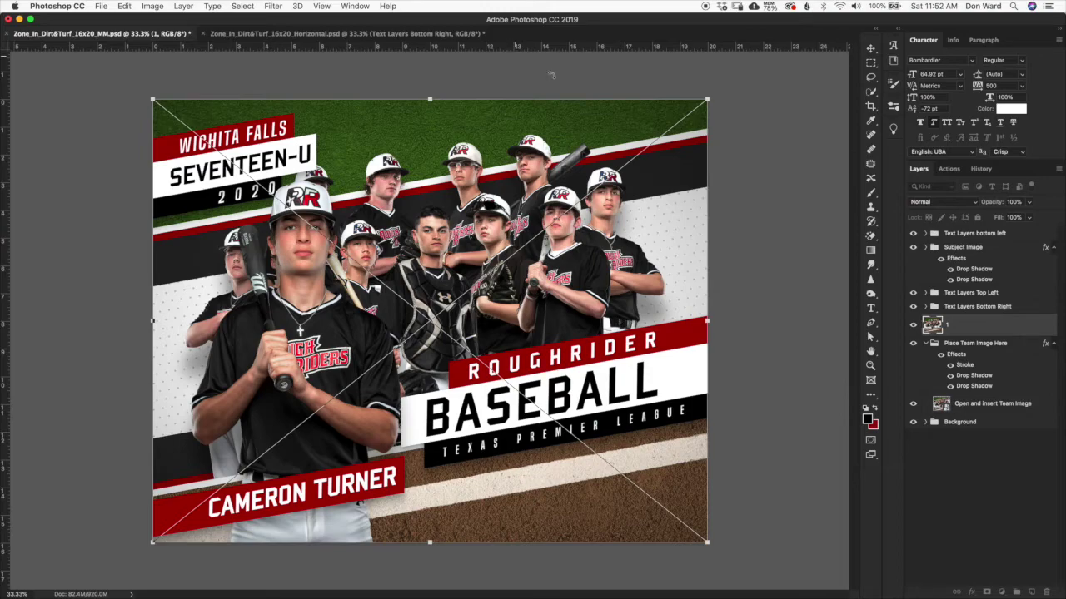
key("Return")
left_click_drag(931, 326, 949, 381)
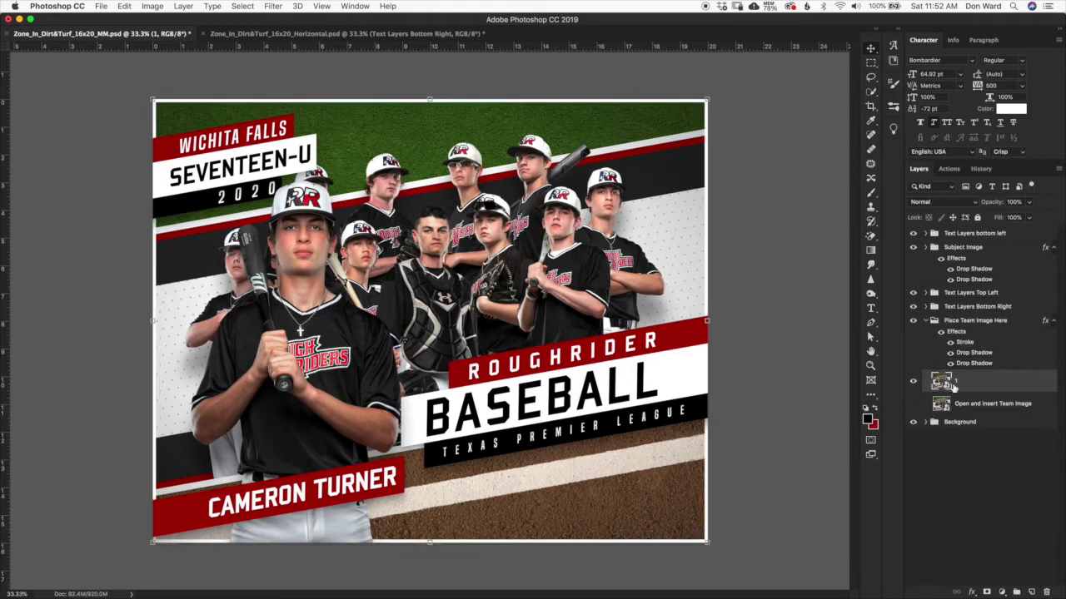
Step: Scale the directly placed team image down and position it above the Roughrider Baseball banner
key("ctrl+t")
left_click_drag(155, 539, 462, 297)
left_click_drag(566, 182, 497, 254)
key("Return")
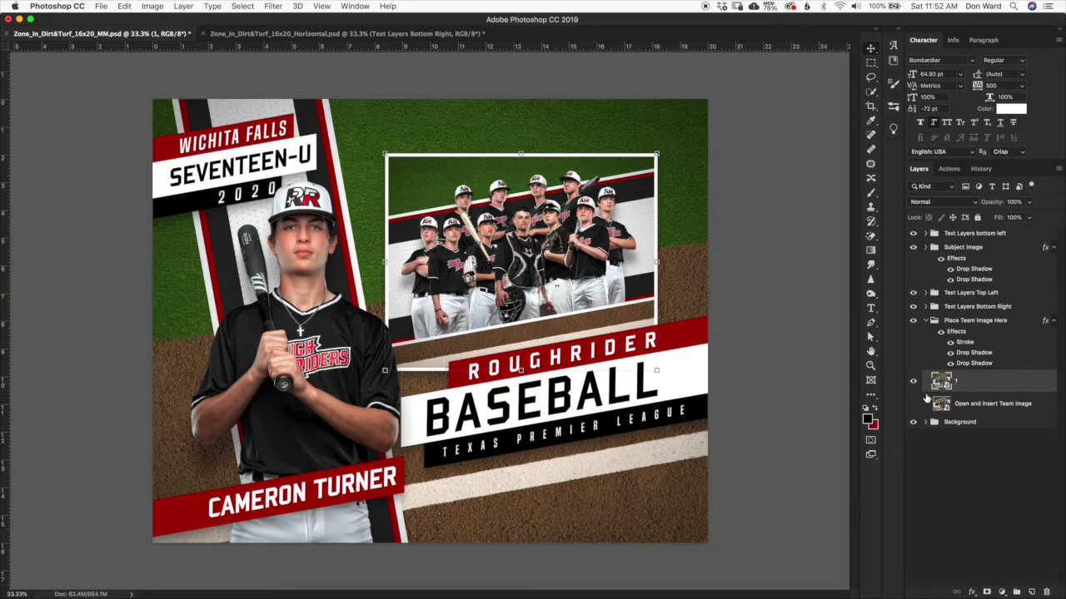
Step: Delete the directly placed team image and show the Open and Insert Team Image layer again in its collapsed group
key("BackSpace")
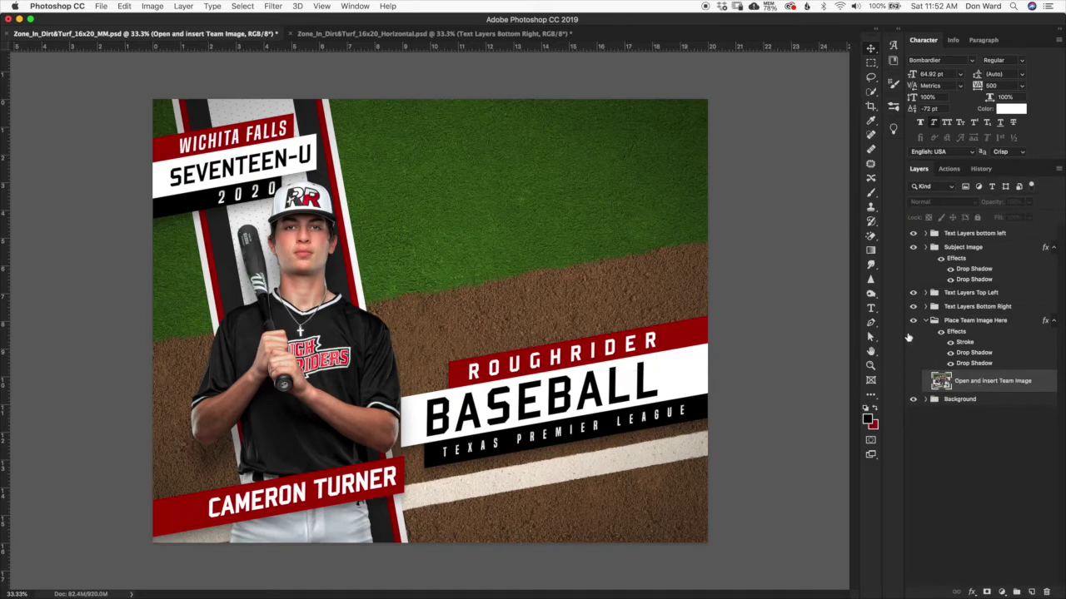
key("BackSpace")
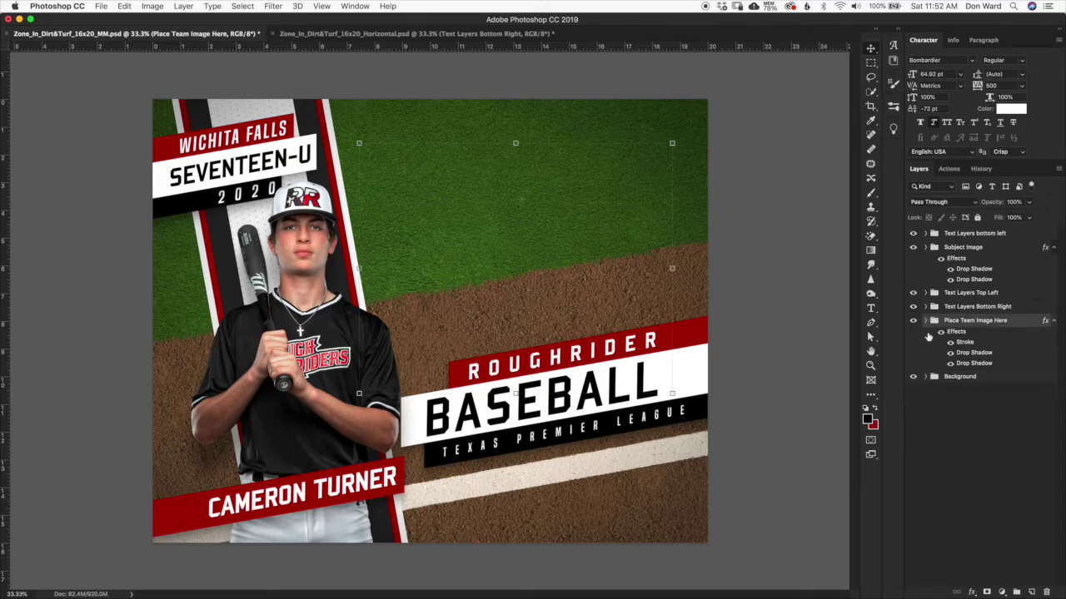
left_click(924, 321)
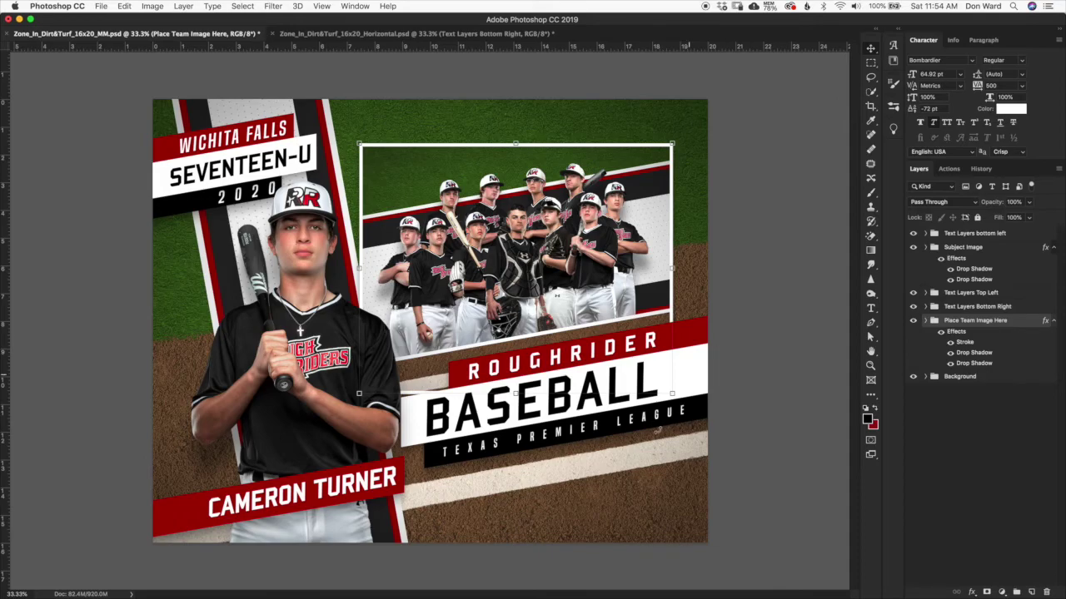
mouse_move(606, 588)
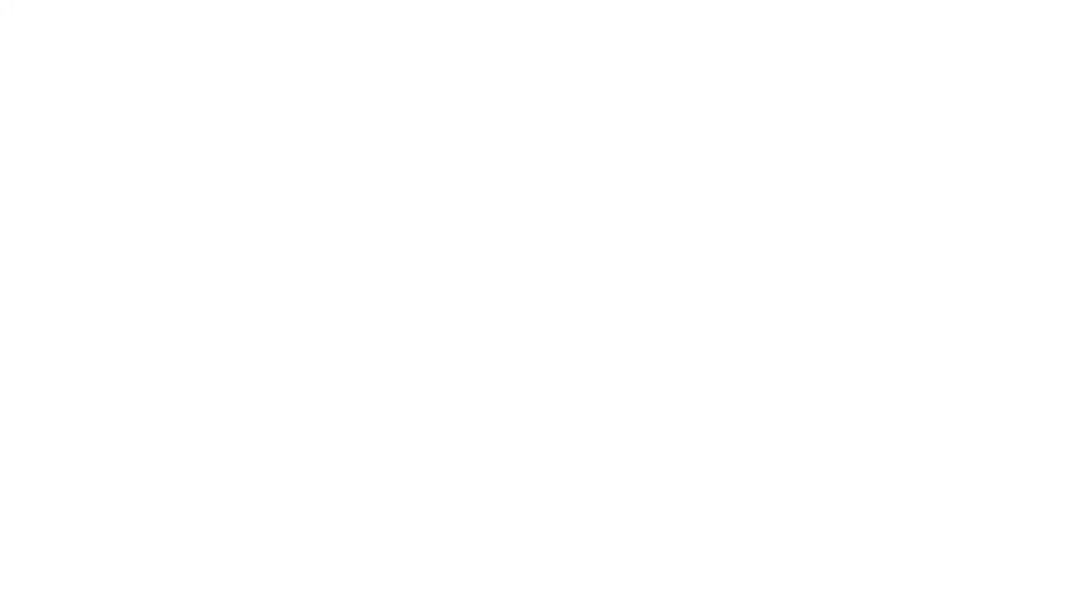